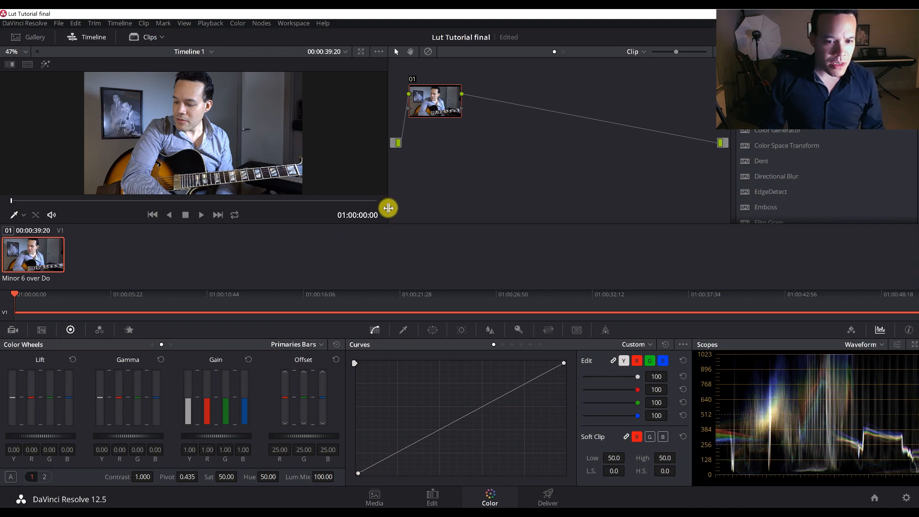
Enlarge the node graph area slightly and label the first node Light.
left_click_drag(388, 208, 362, 209)
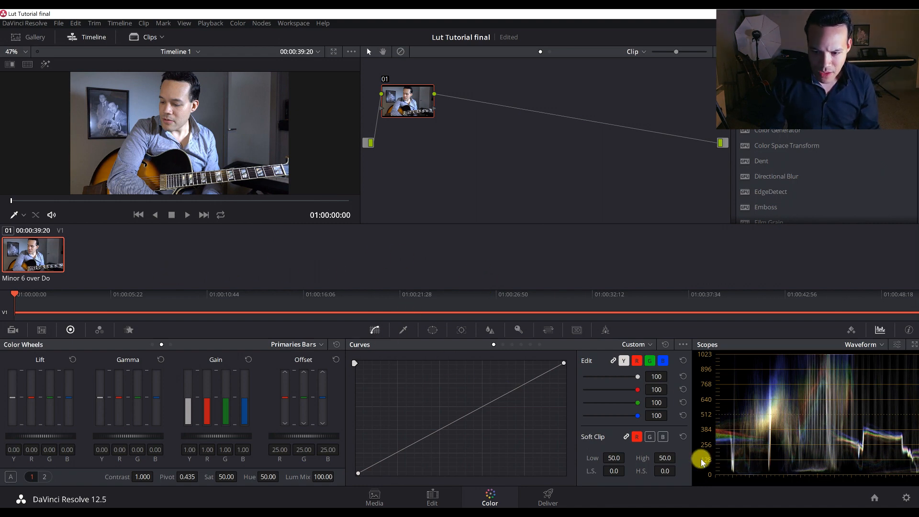
right_click(404, 105)
left_click(415, 122)
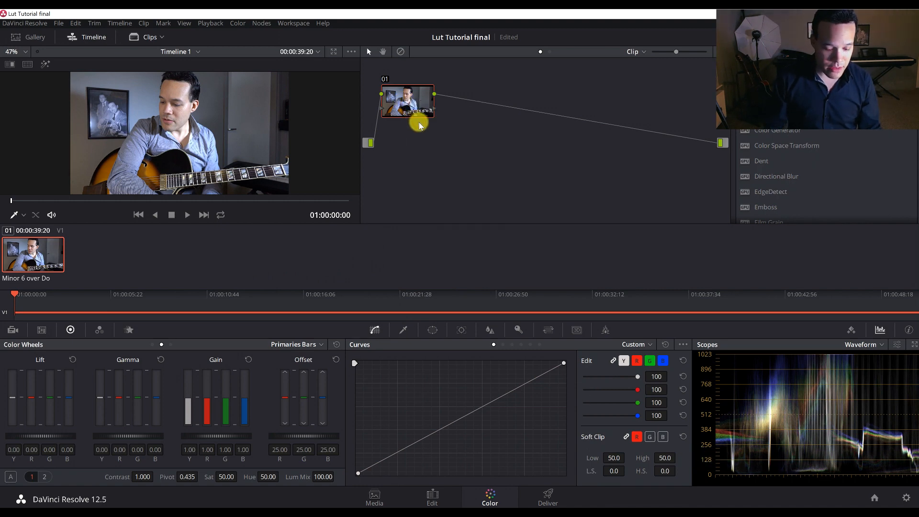
type("Light")
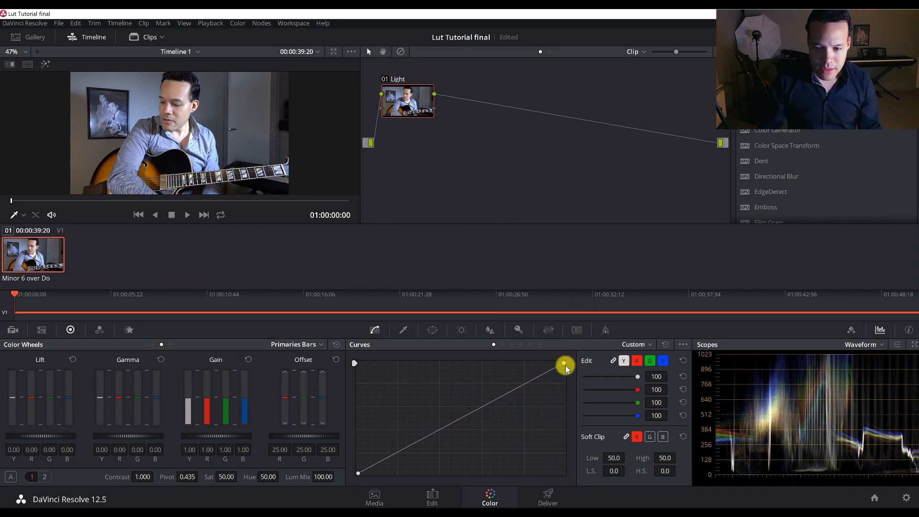
On the Light node's custom curve, lower the white point, slightly raise the black point, and pull down an added shadow point.
left_click_drag(564, 366, 568, 382)
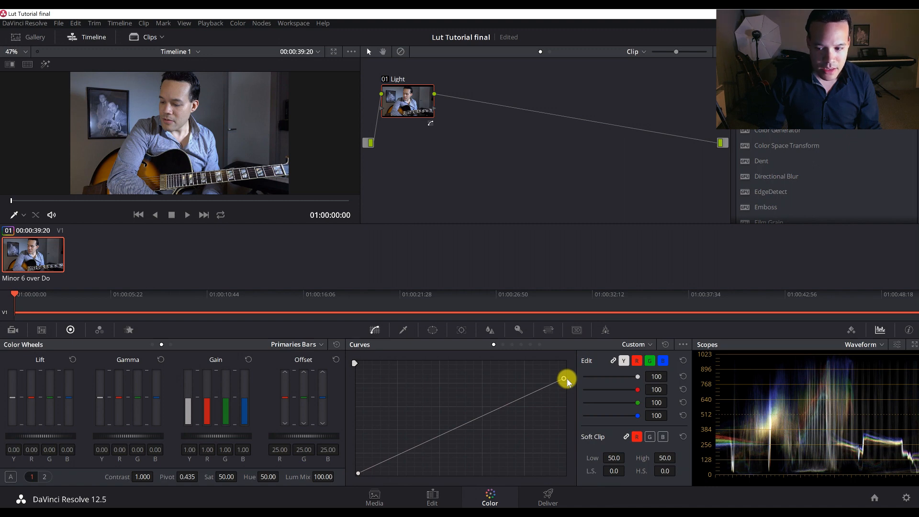
left_click_drag(358, 474, 358, 469)
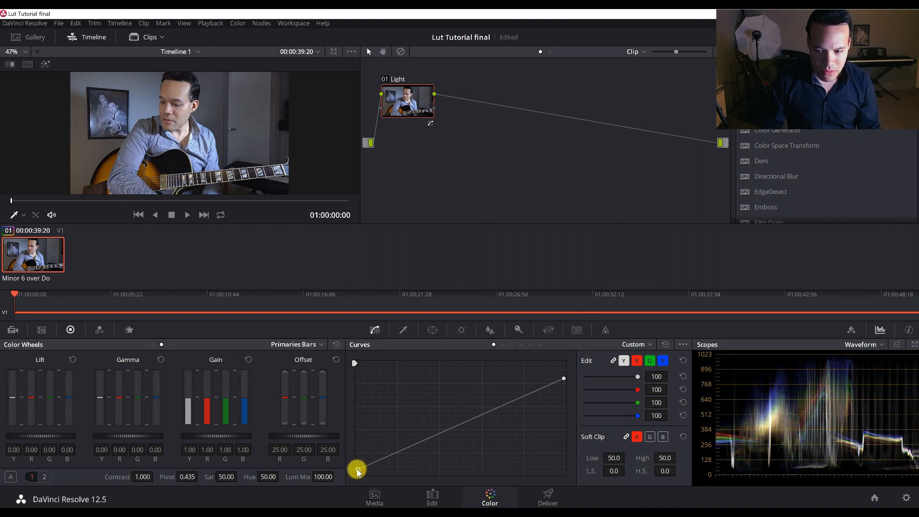
left_click(394, 454)
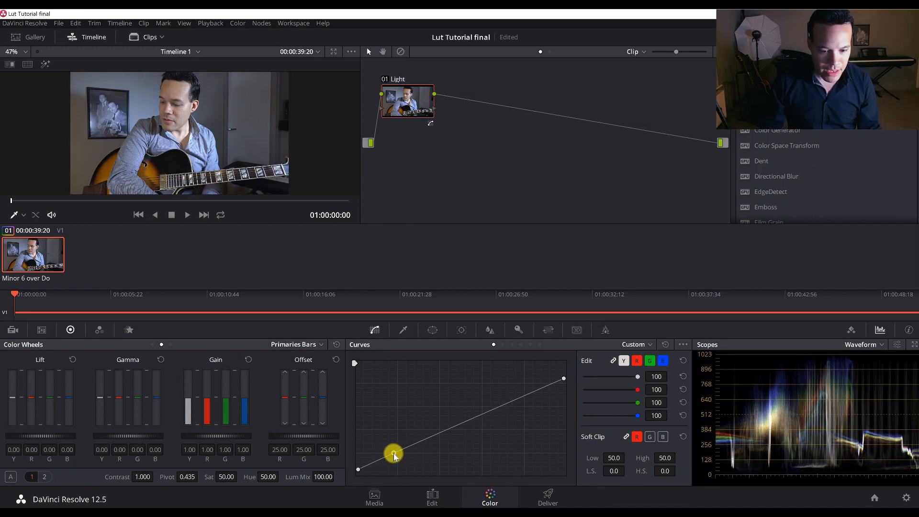
left_click_drag(393, 455, 397, 461)
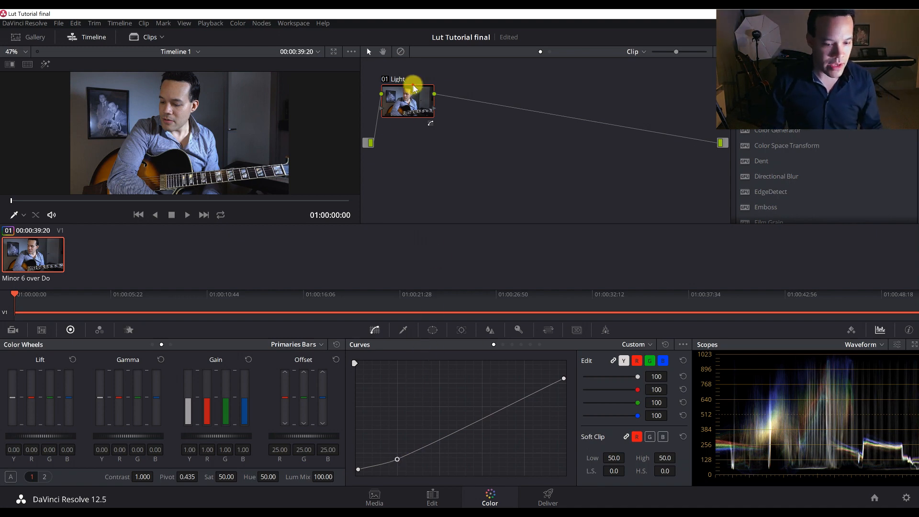
Toggle the Light node off and on to compare the image with and without its curve.
key("ctrl+d")
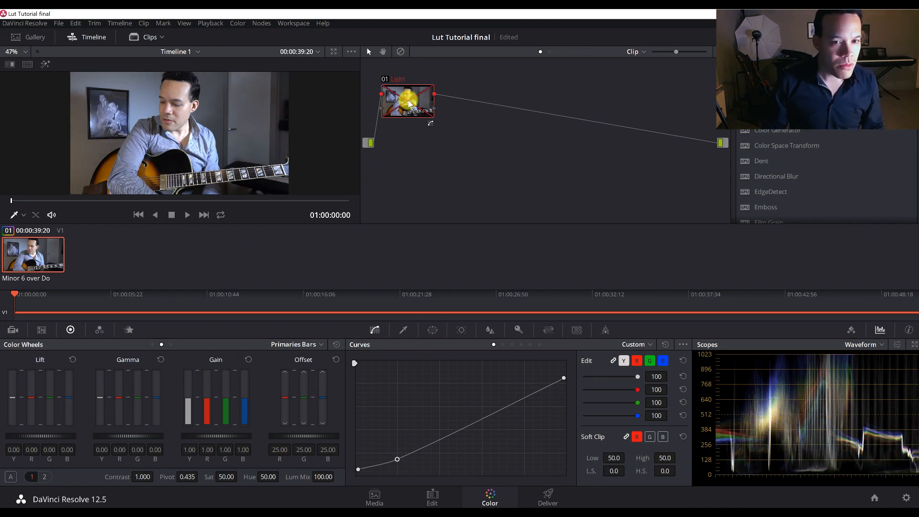
key("ctrl+d")
key("ctrl+d")
key("ctrl+d")
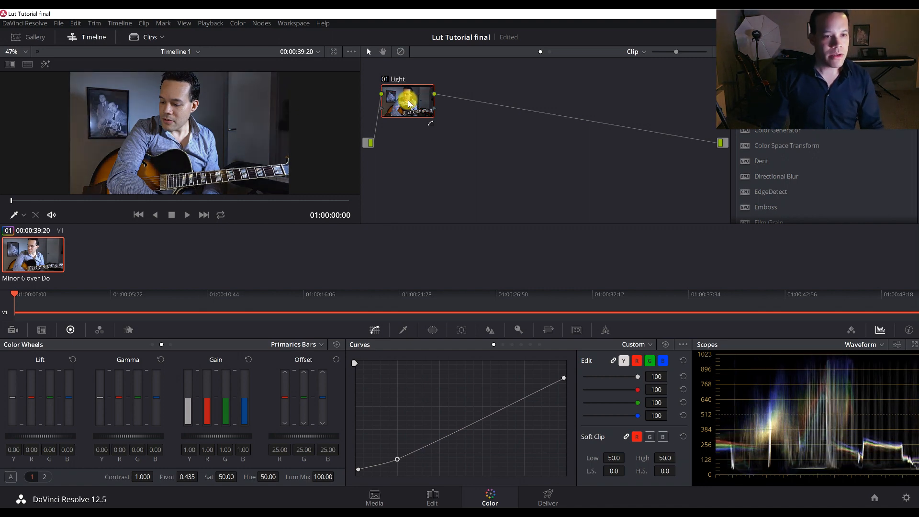
Add a serial node after Light, place it below that node, and label it Sat.
right_click(405, 107)
left_click(395, 108)
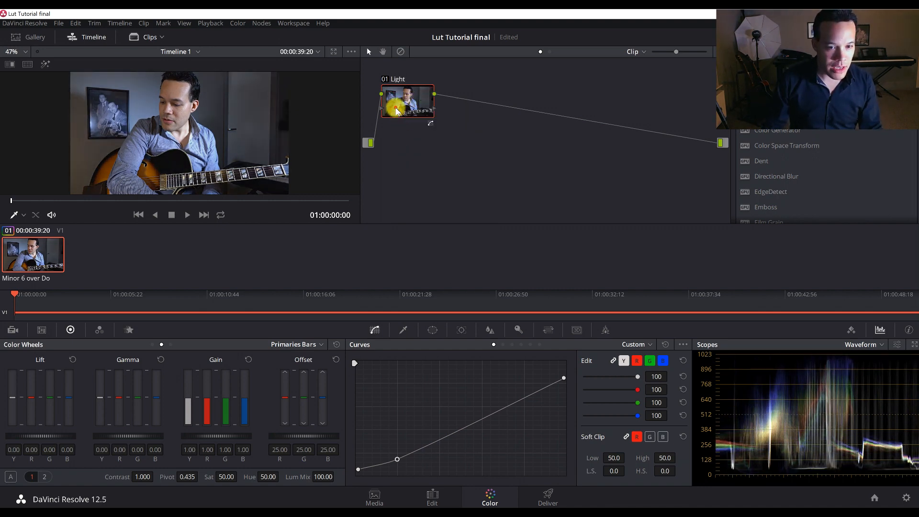
key("alt+s")
left_click_drag(445, 109, 408, 173)
right_click(407, 170)
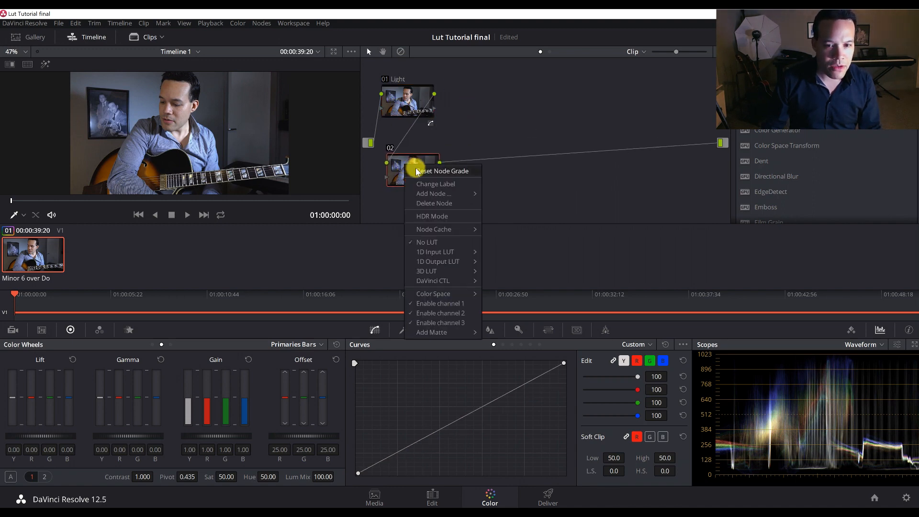
left_click(422, 184)
type("Sat")
key("Return")
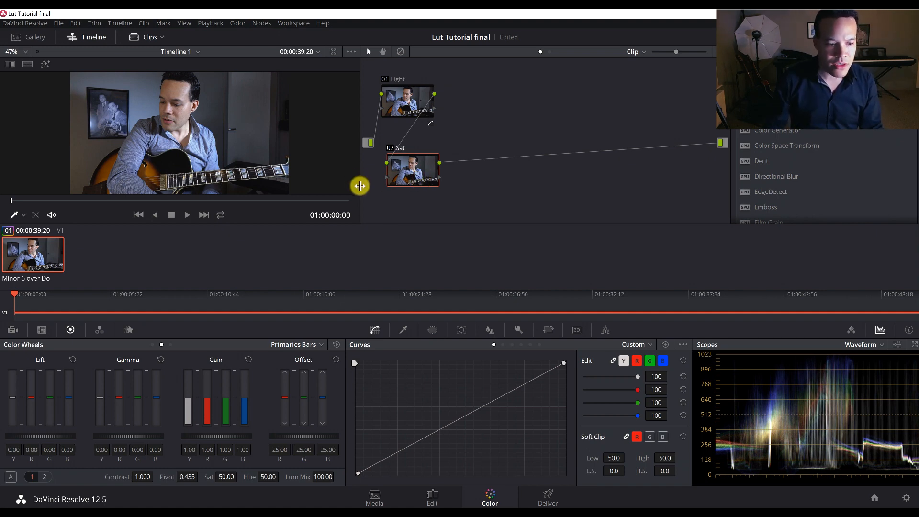
left_click(98, 331)
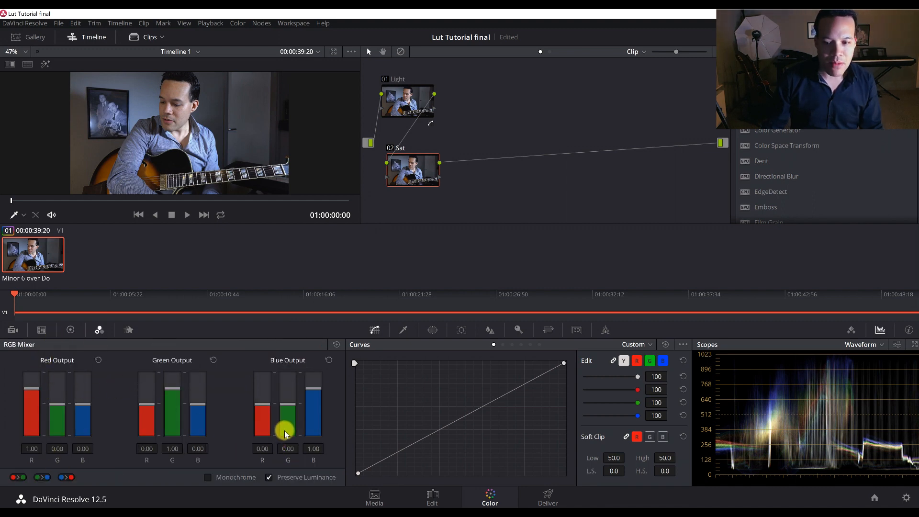
left_click(513, 328)
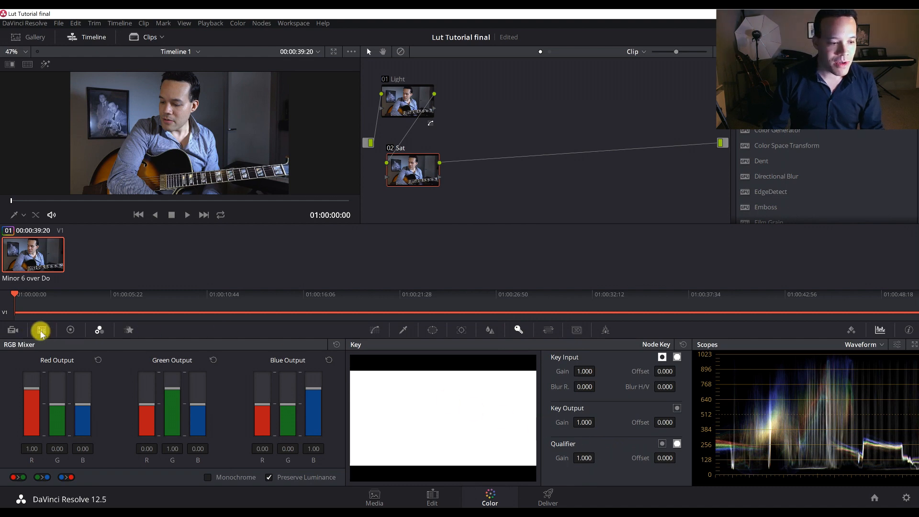
left_click(71, 329)
left_click(44, 328)
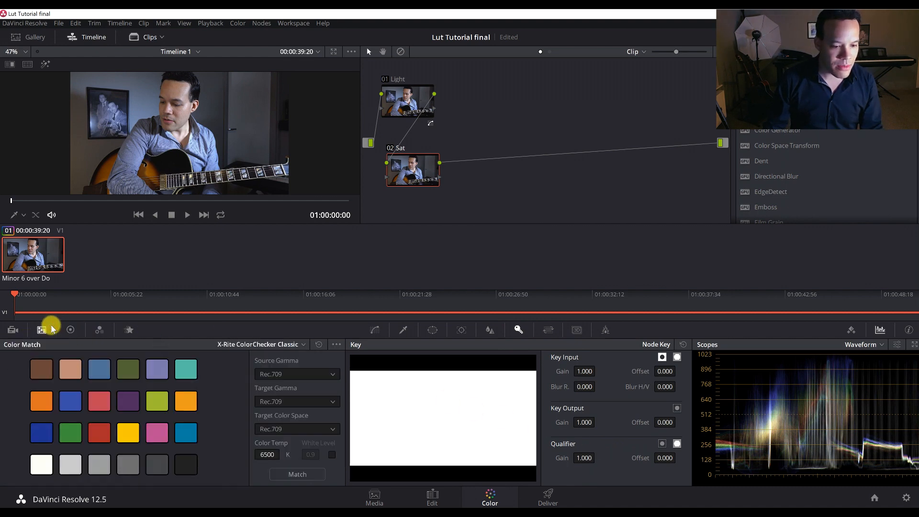
left_click(108, 327)
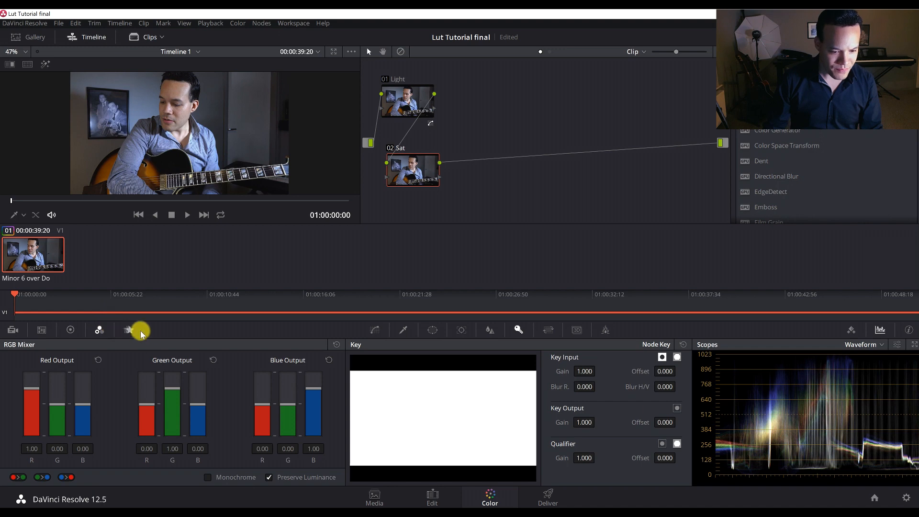
left_click(127, 329)
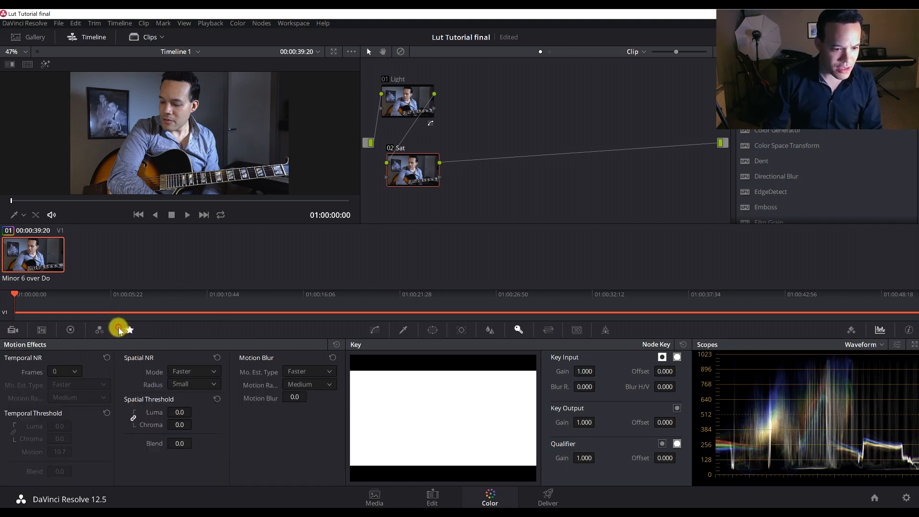
left_click(15, 330)
left_click(41, 330)
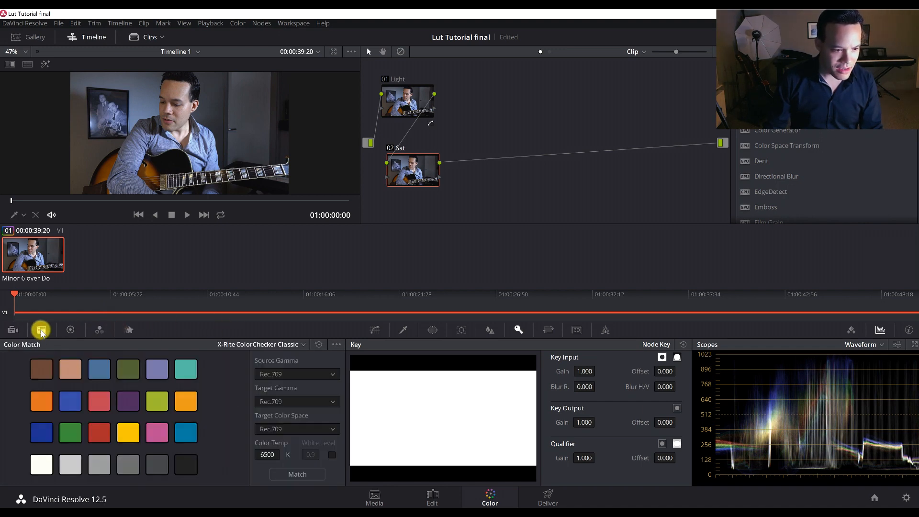
In the primary color controls, try a saturation of 65 on the Sat node and settle on 60.
left_click(69, 329)
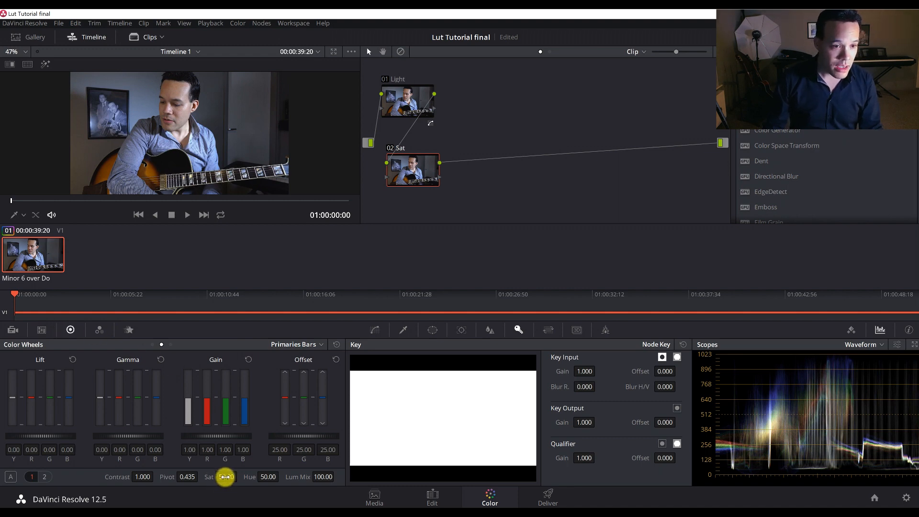
type("65")
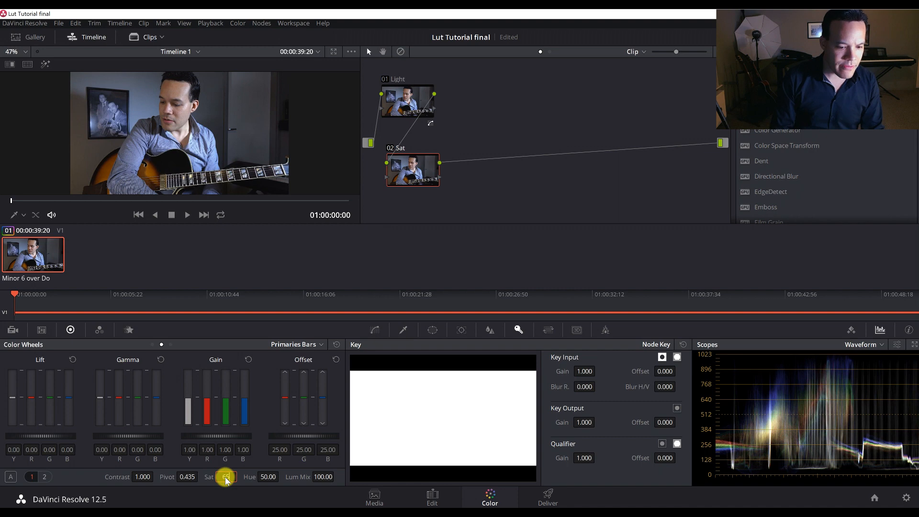
key("Return")
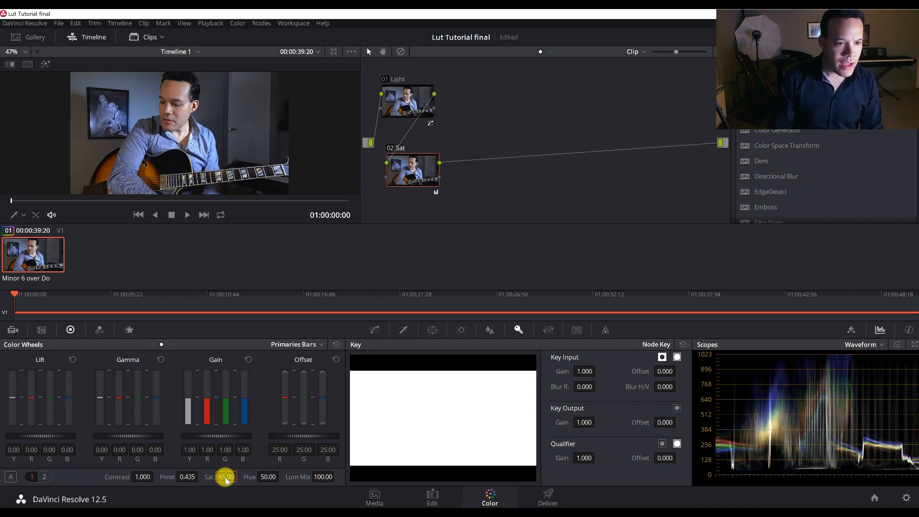
double_click(227, 479)
type("60")
key("Return")
Toggle the grade off and on repeatedly to compare the image with and without the corrections.
left_click(408, 180)
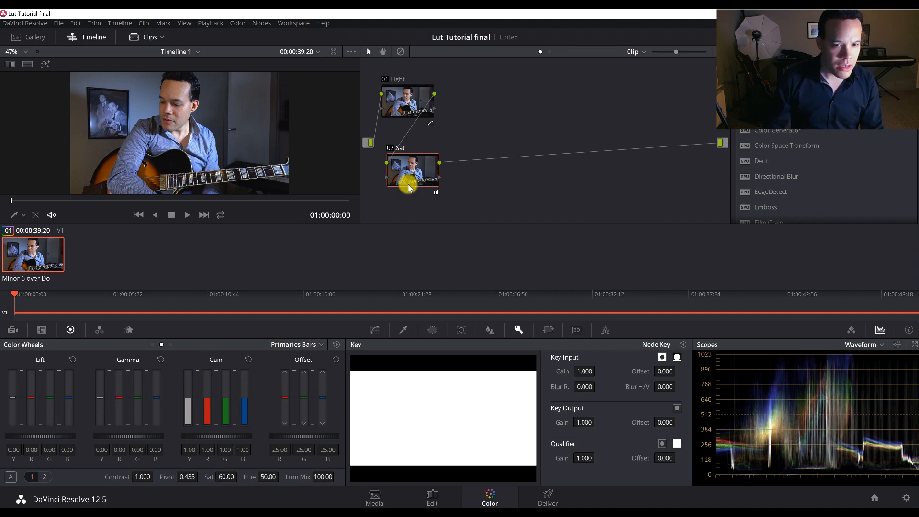
key("alt+d")
key("alt+d")
key("alt+d")
key("alt+d")
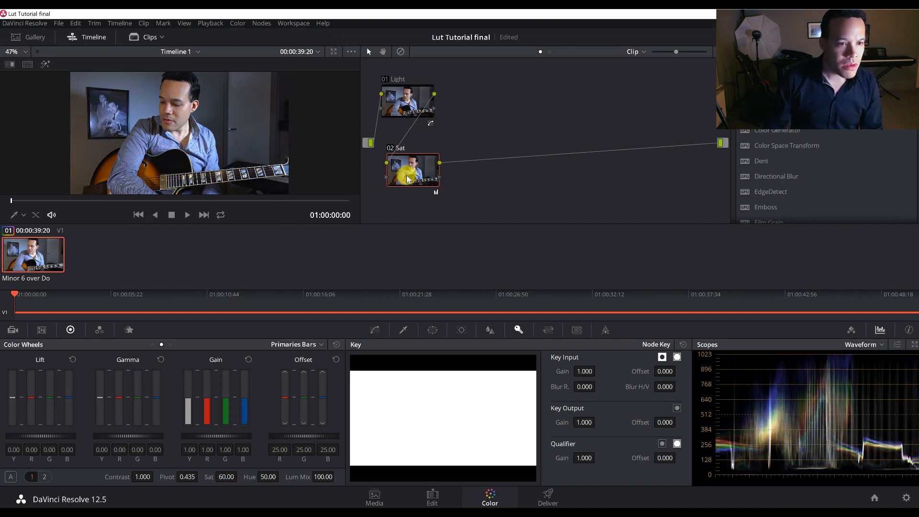
key("alt+d")
key("alt+d")
key("alt+d")
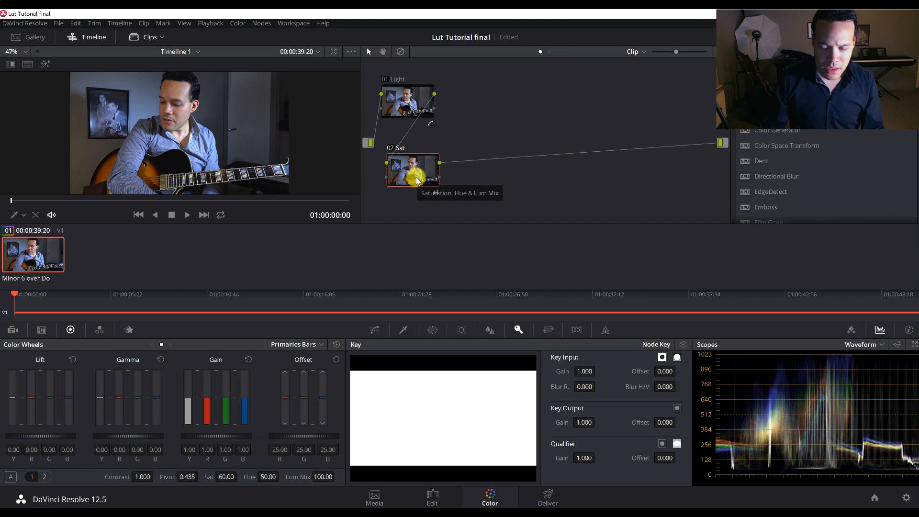
Add a serial node after Sat, move it up, and label it WB.
key("alt+s")
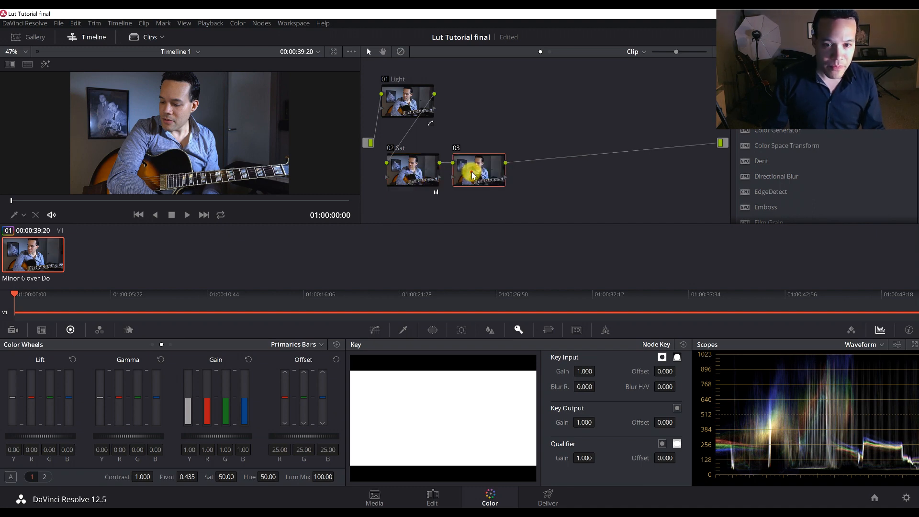
left_click_drag(468, 165, 473, 129)
right_click(475, 137)
left_click(488, 157)
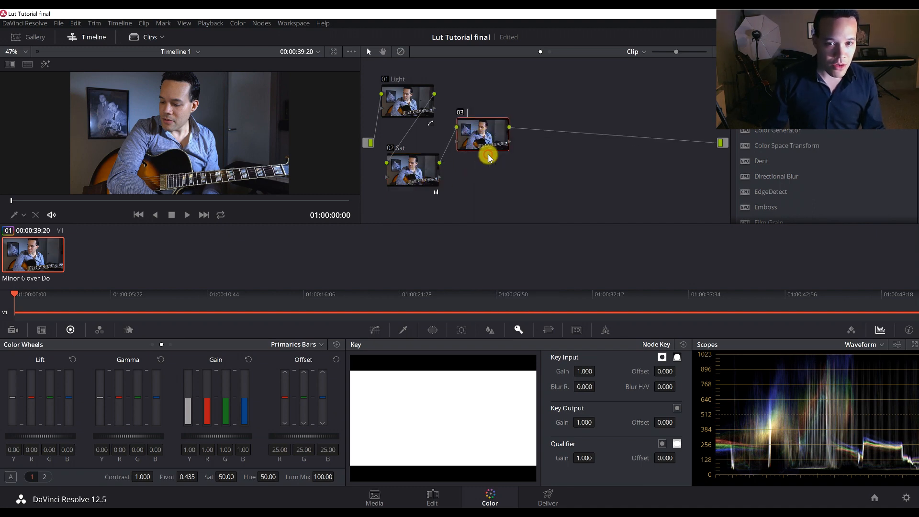
type("WB")
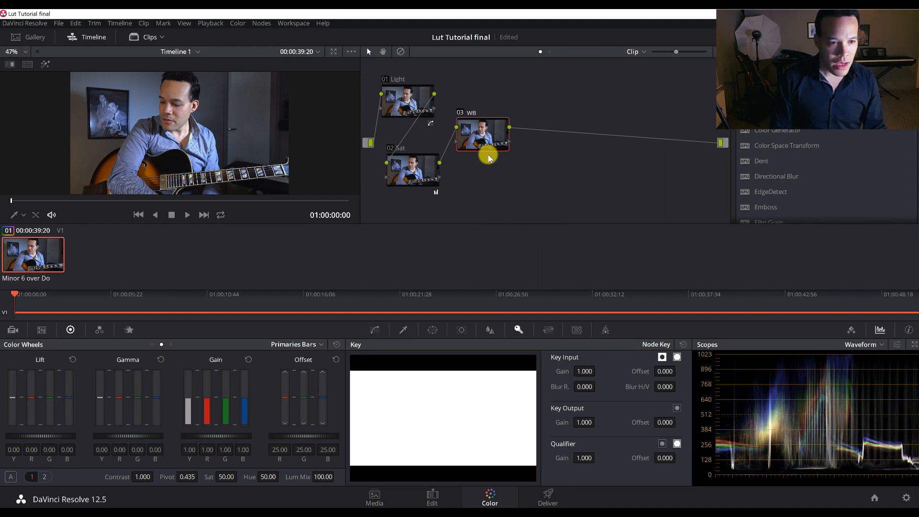
key("Return")
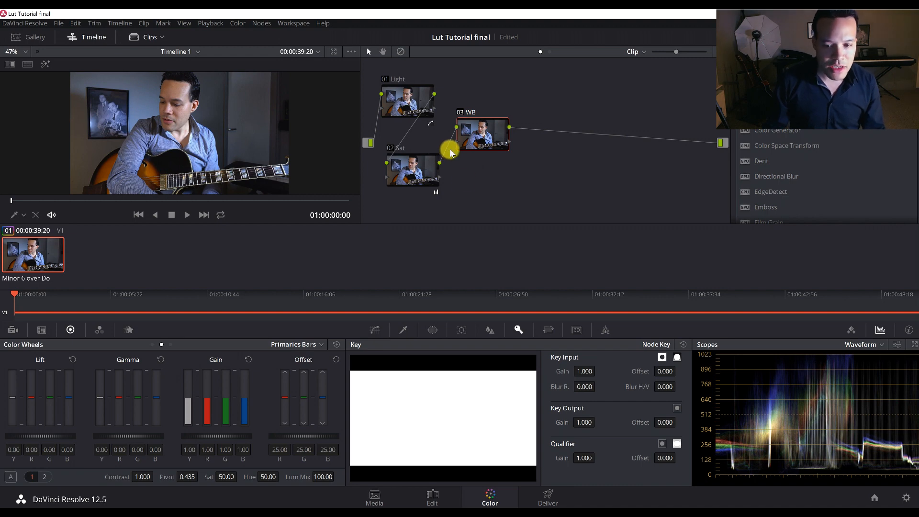
Sample a tone near the end of the guitar neck onto the WB node's custom curve and unlink the curve channels.
left_click(379, 332)
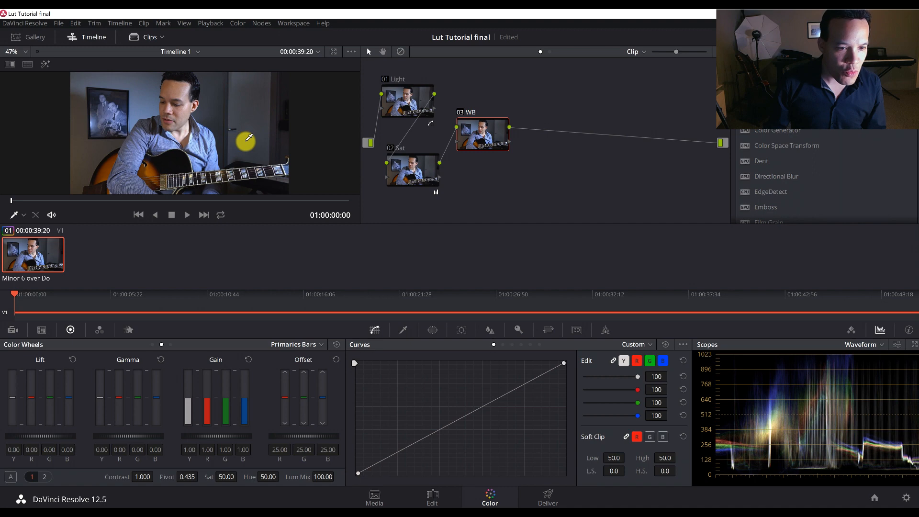
left_click(283, 183)
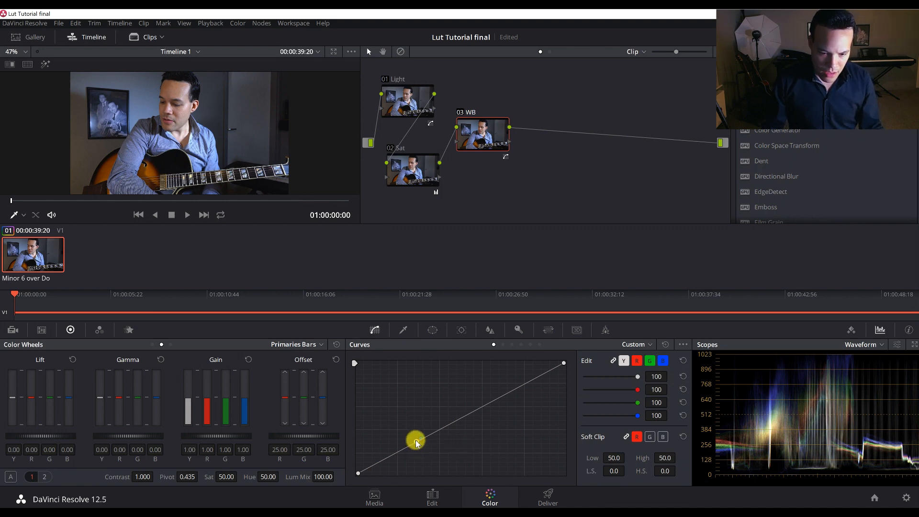
left_click(614, 361)
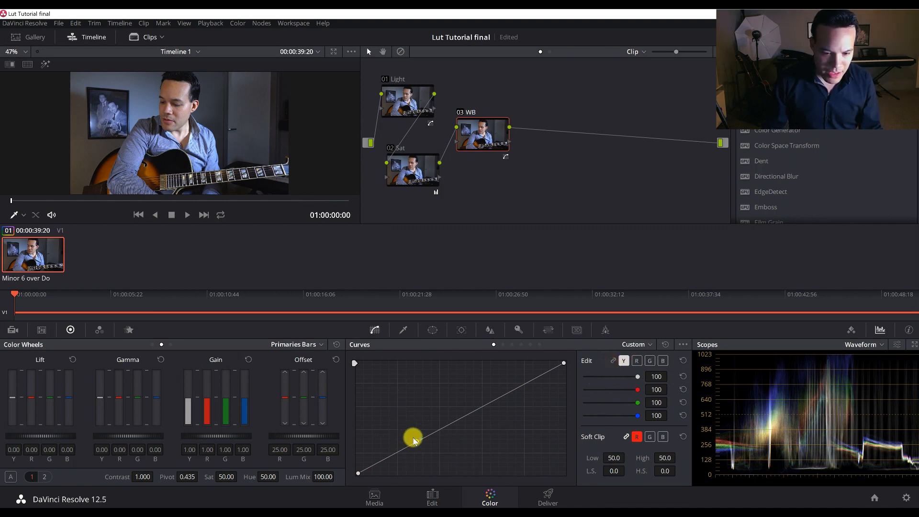
Fine-tune the white balance at the sampled point using the separate red and blue curves.
left_click(637, 361)
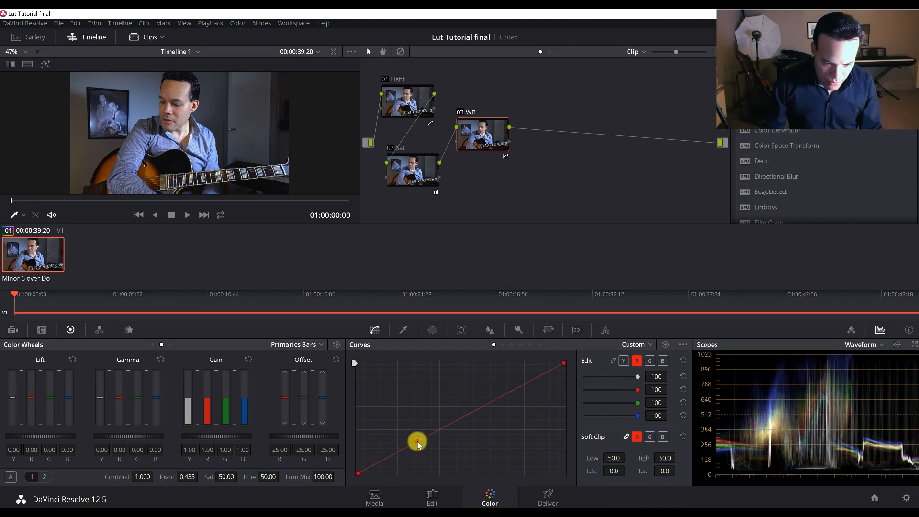
left_click(664, 361)
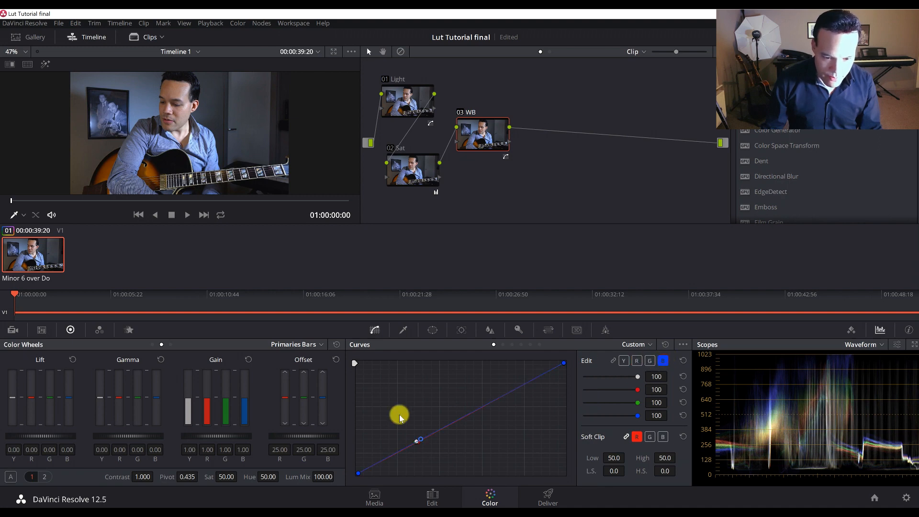
left_click(417, 441)
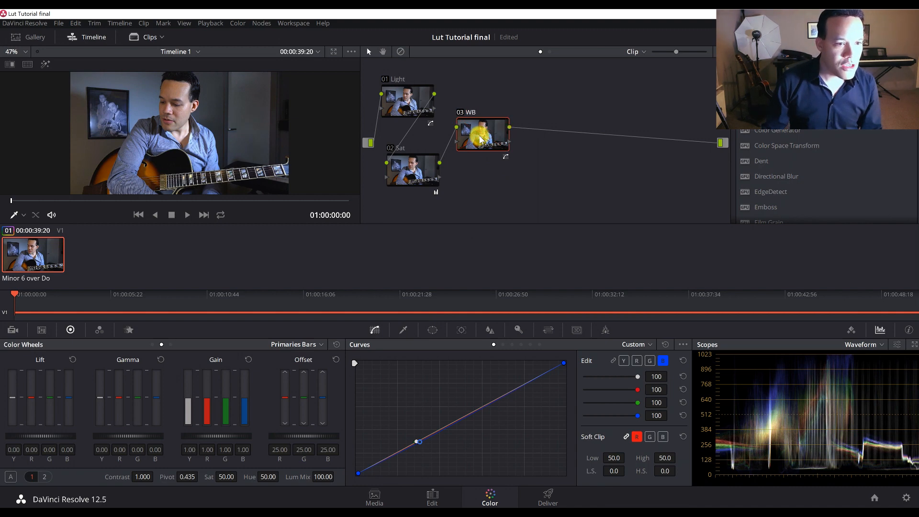
Toggle the WB node off and on repeatedly to compare the image with and without the white balance correction.
key("ctrl+d")
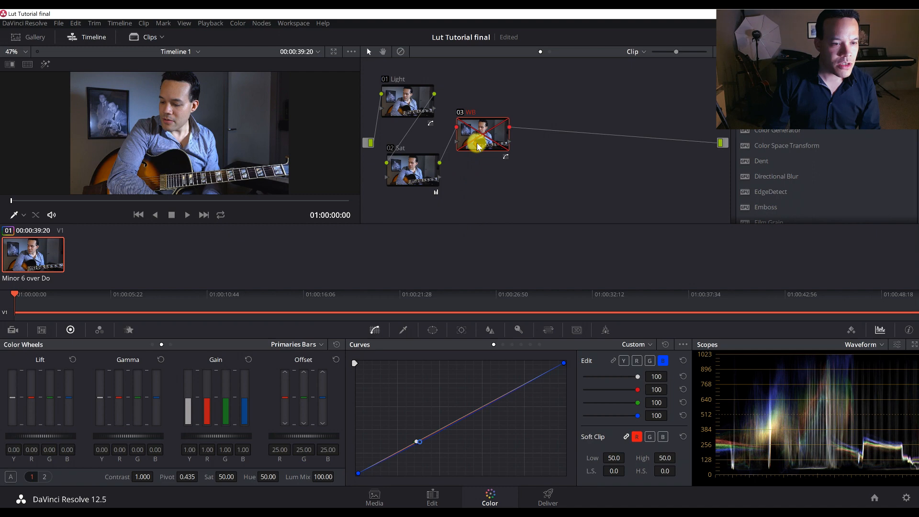
key("ctrl+d")
key("ctrl+d")
key("ctrl+d")
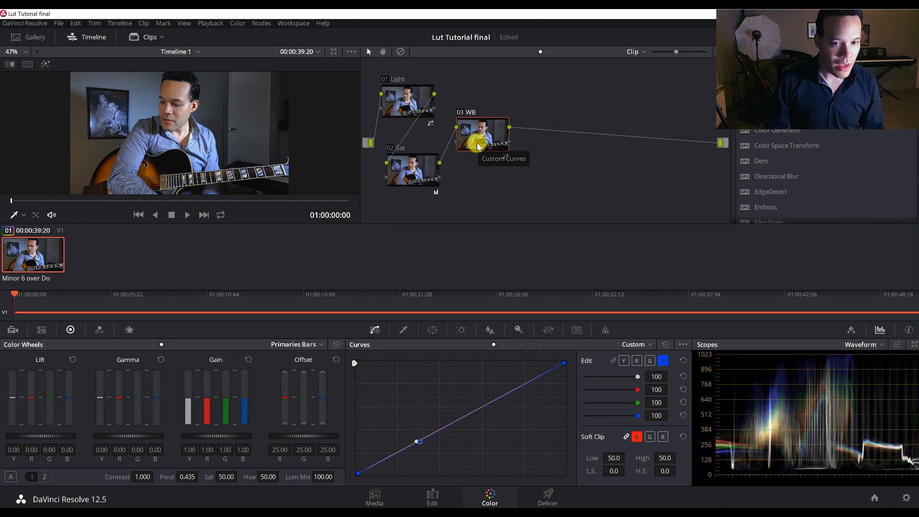
On the Light node, relink the custom curve channels and lower the curve's white point slightly to darken the highlights.
left_click(412, 103)
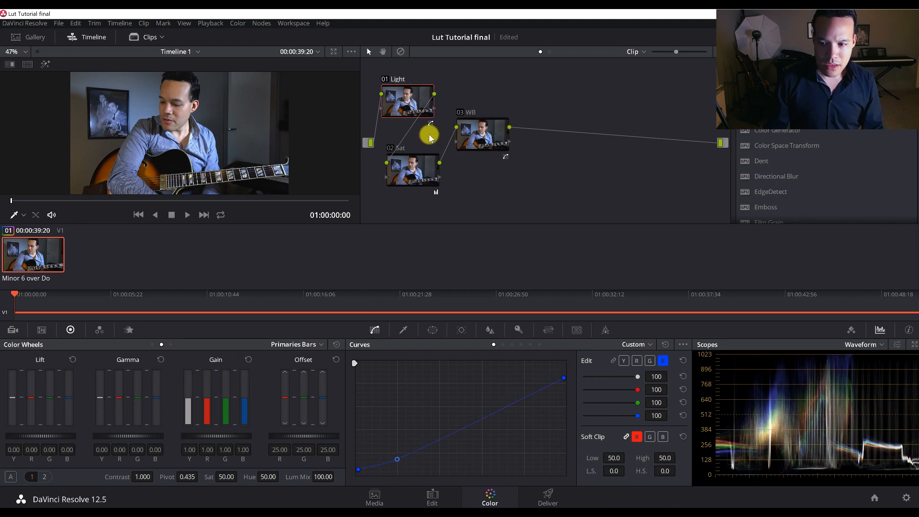
left_click(613, 361)
left_click_drag(564, 378, 567, 384)
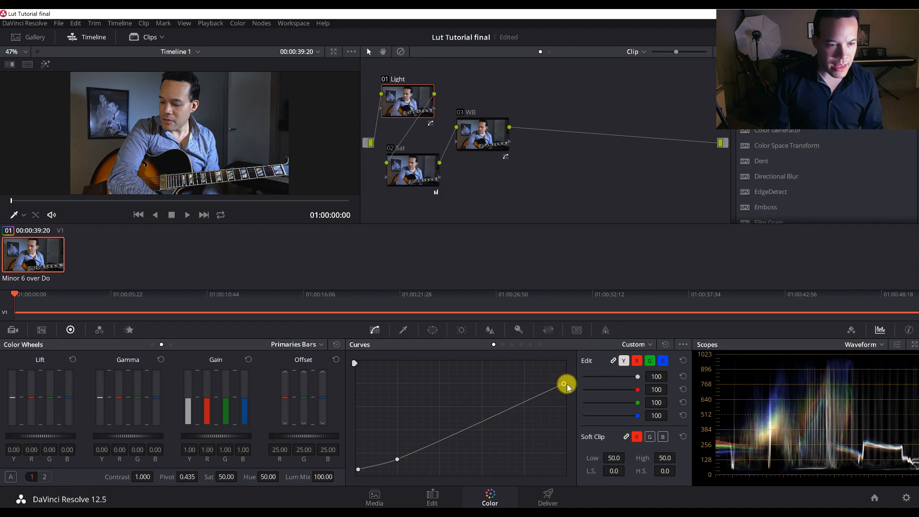
Add a serial node after WB and label it LUT.
left_click(494, 140)
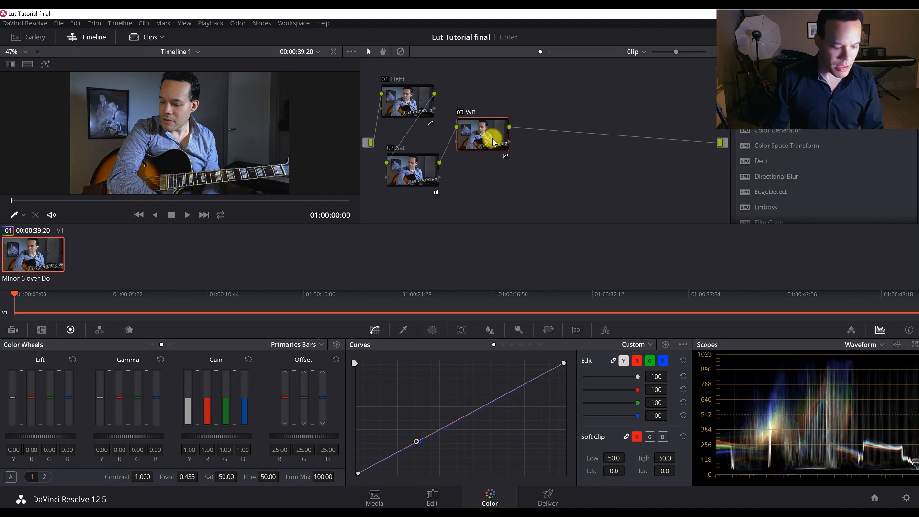
key("alt+s")
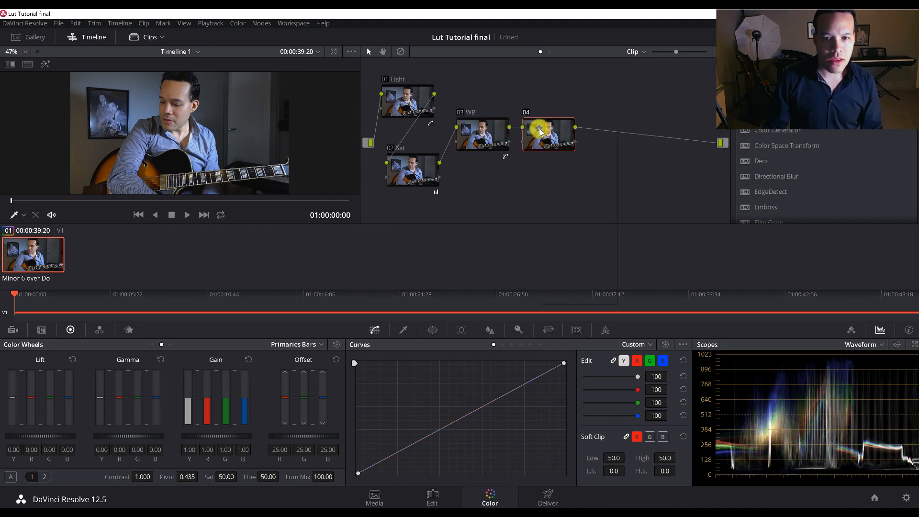
right_click(539, 128)
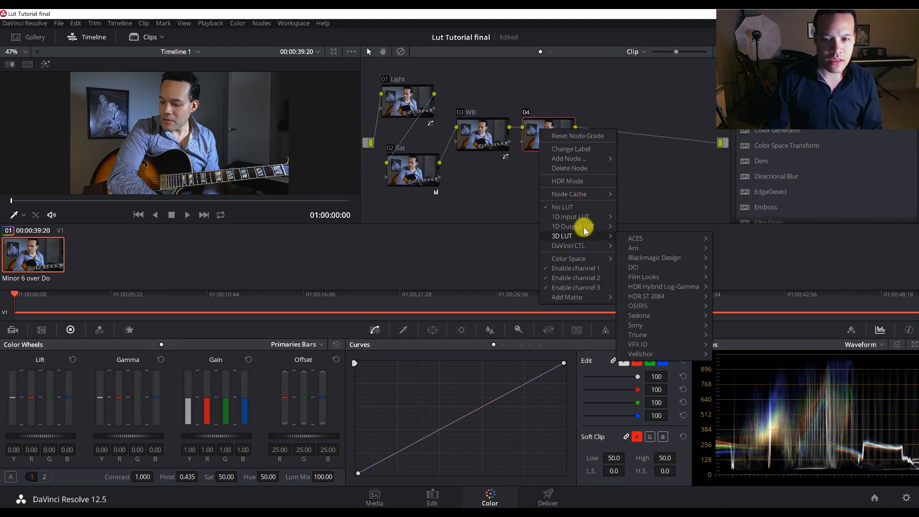
left_click(563, 152)
type("LUT")
key("Return")
Apply the Skyfall - Rec709 3D LUT from the Triune STANDARD set to the LUT node.
right_click(555, 142)
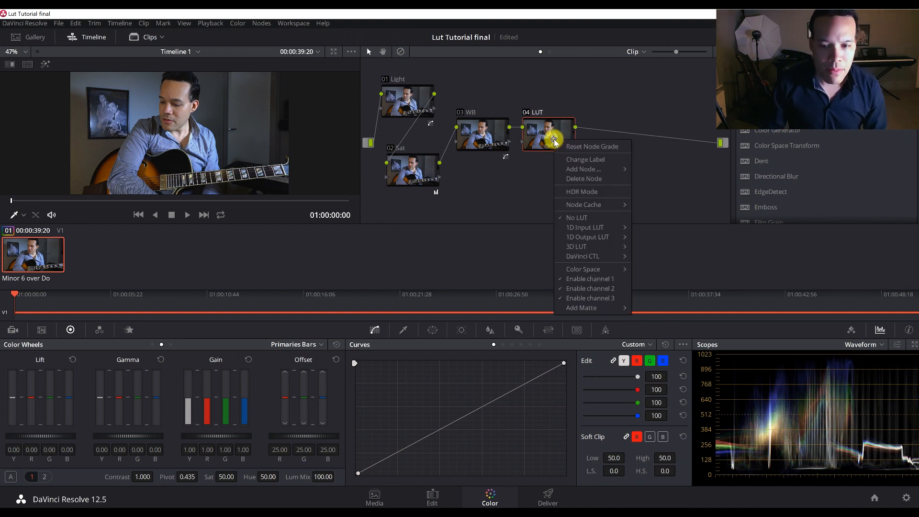
mouse_move(599, 248)
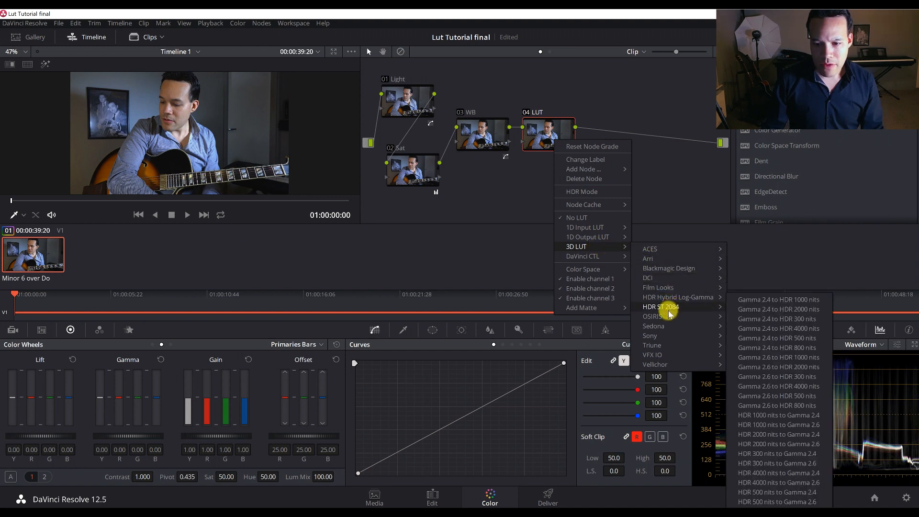
mouse_move(669, 317)
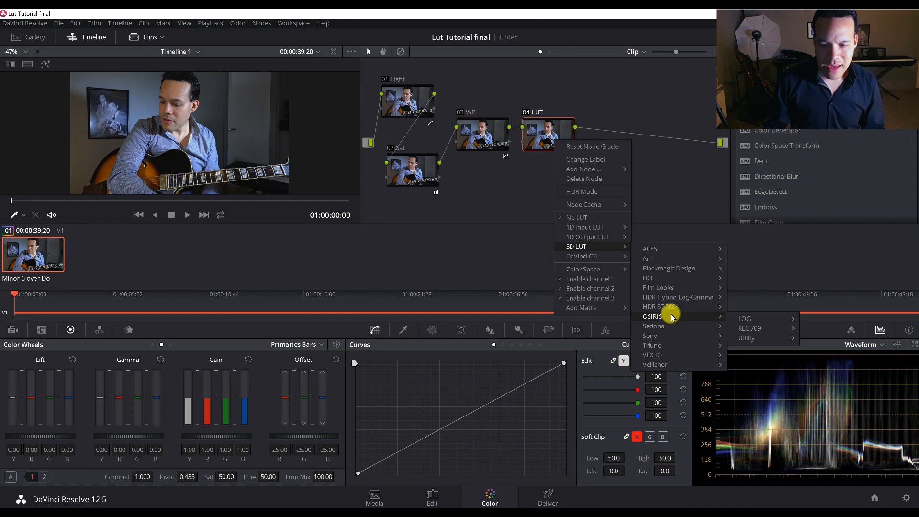
mouse_move(665, 345)
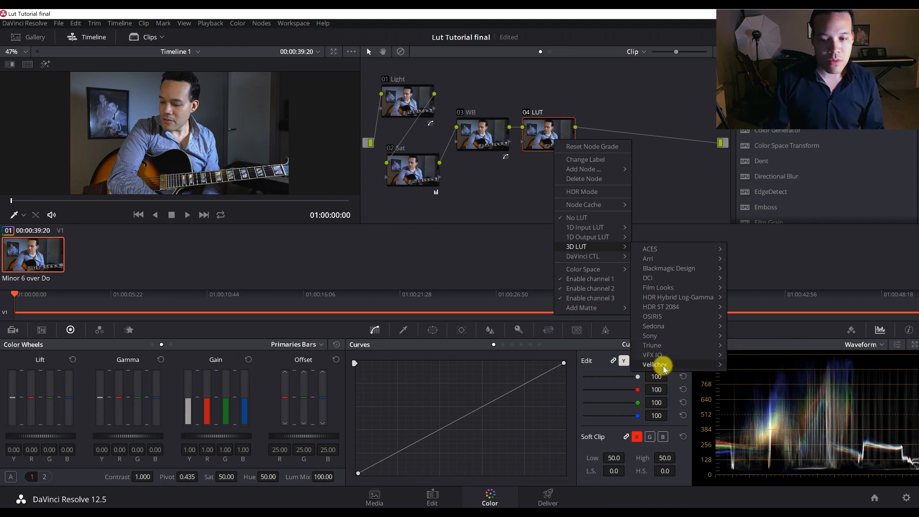
mouse_move(665, 367)
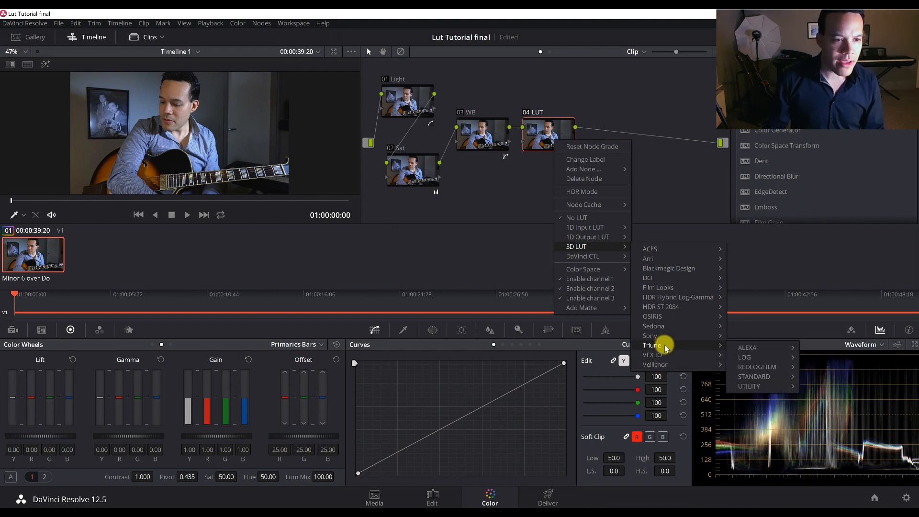
mouse_move(786, 376)
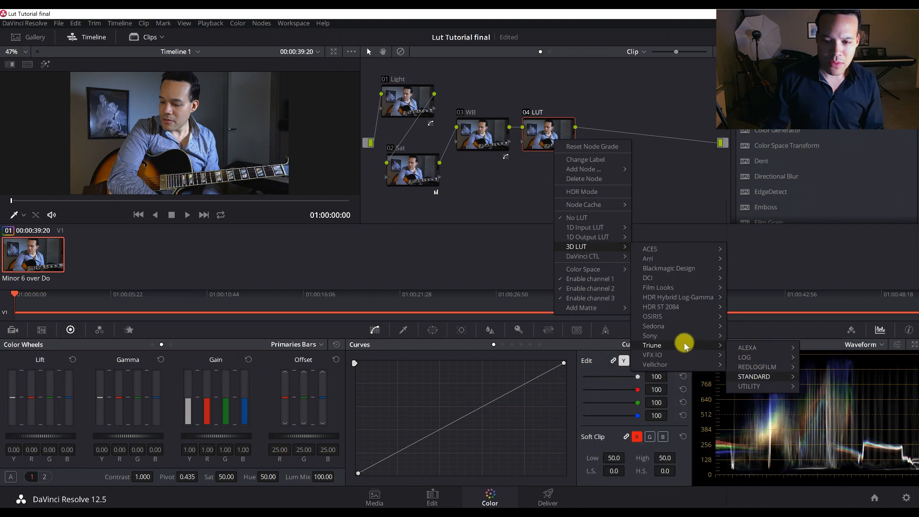
mouse_move(752, 358)
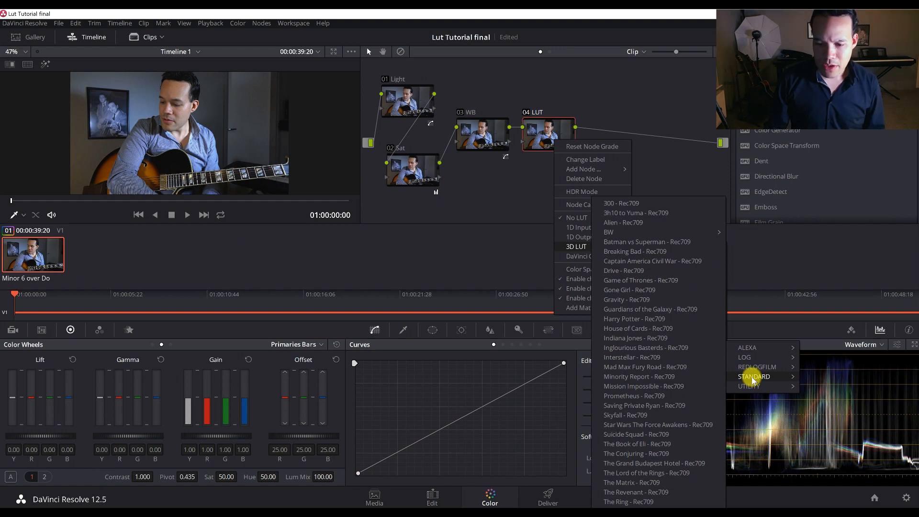
left_click(634, 414)
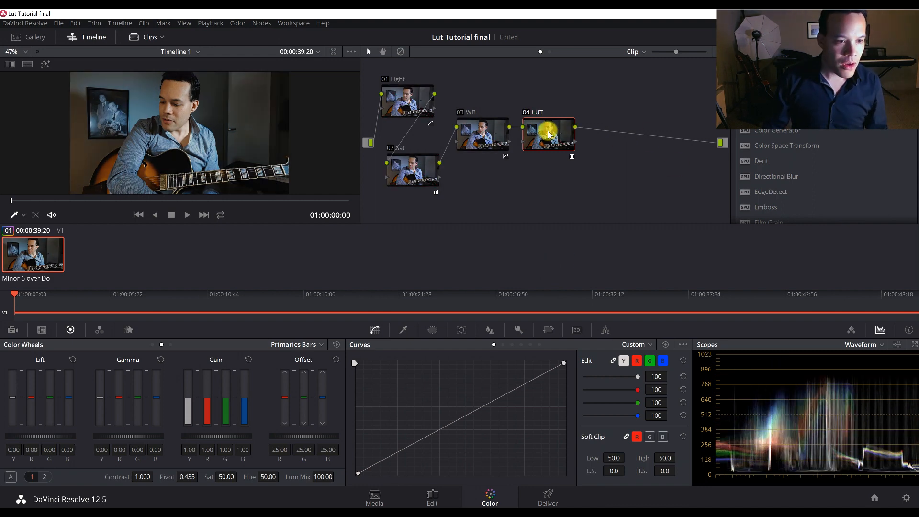
Toggle the LUT node off and on repeatedly to compare the image with and without the film look.
key("ctrl+d")
key("ctrl+d")
key("ctrl+d")
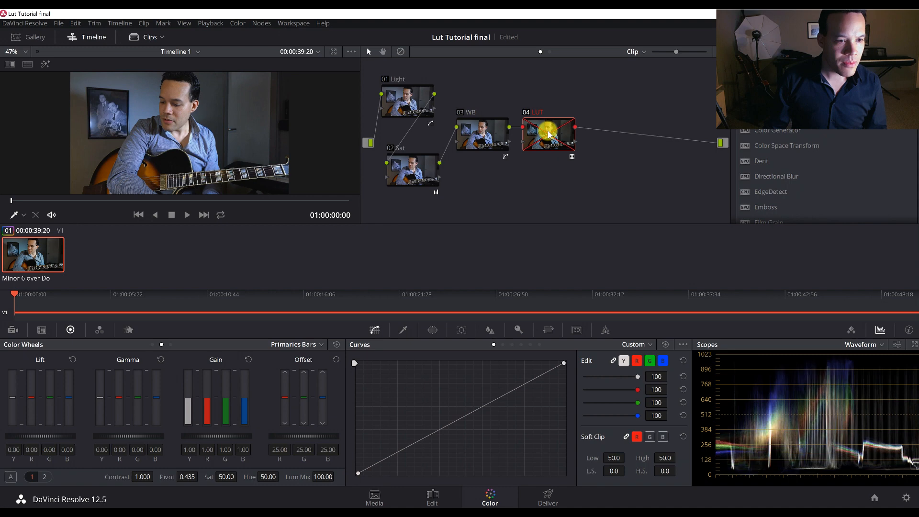
key("ctrl+d")
key("ctrl+d")
key("ctrl+d")
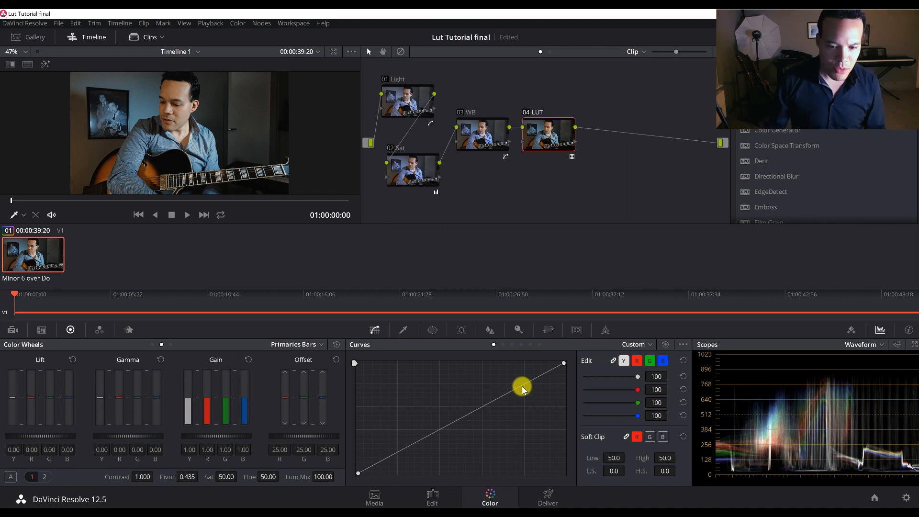
Try lowering the contrast on the Sat node, and reset it to its default.
left_click(401, 93)
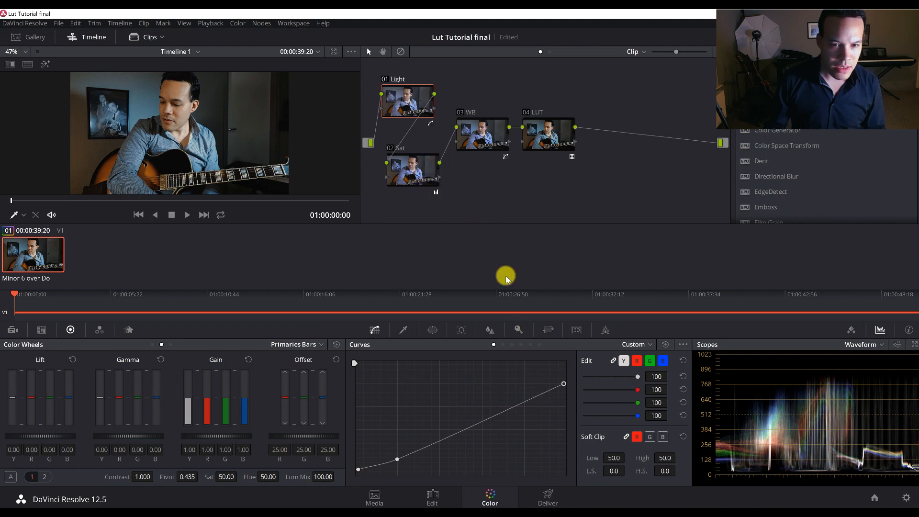
left_click(421, 173)
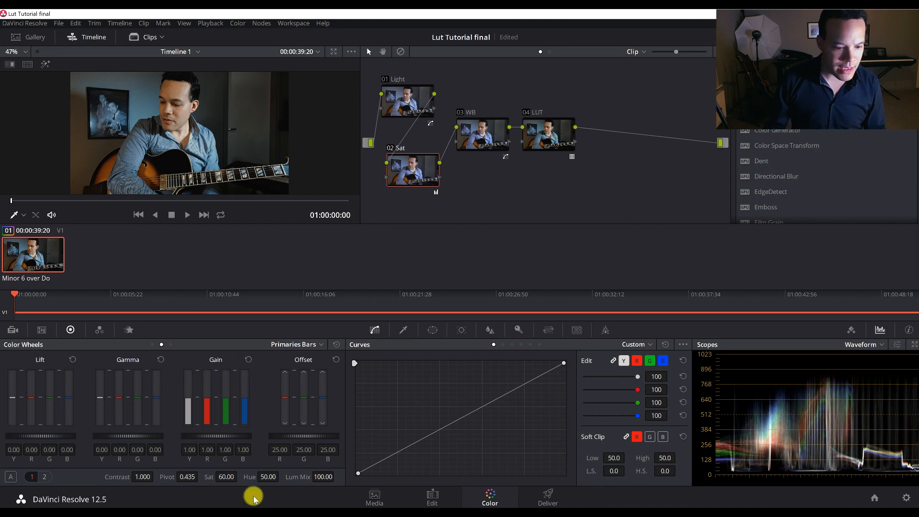
mouse_move(138, 479)
left_mouse_down()
mouse_move(159, 478)
mouse_move(119, 480)
left_mouse_up()
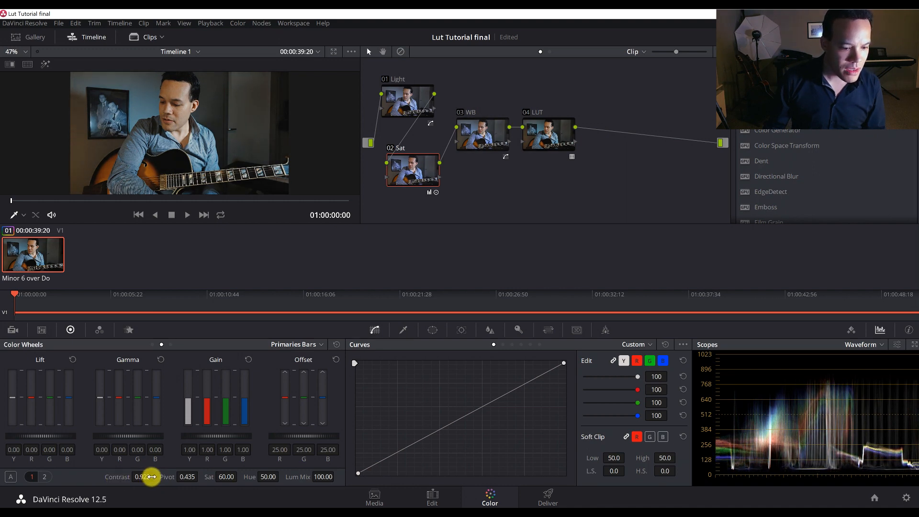
double_click(122, 480)
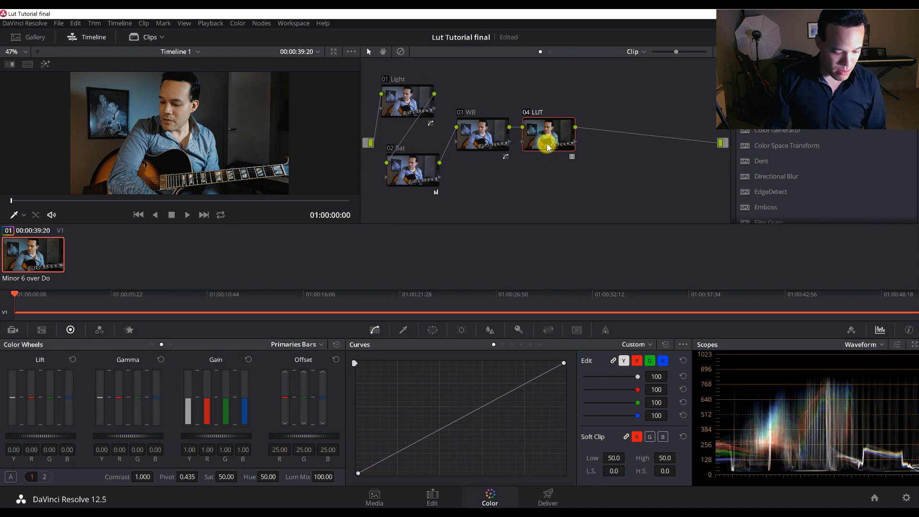
Add a serial node after LUT and label it Sharp.
key("alt+s")
right_click(599, 133)
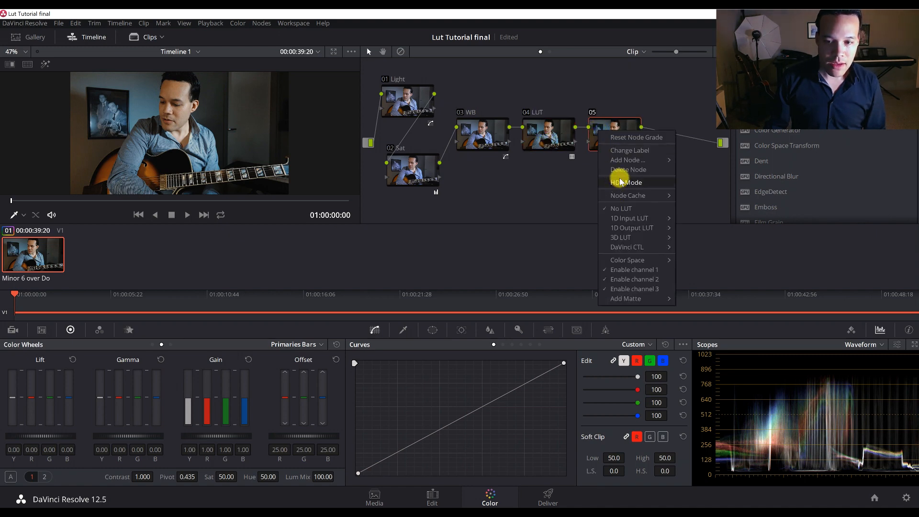
left_click(621, 153)
type("Sharp")
key("Return")
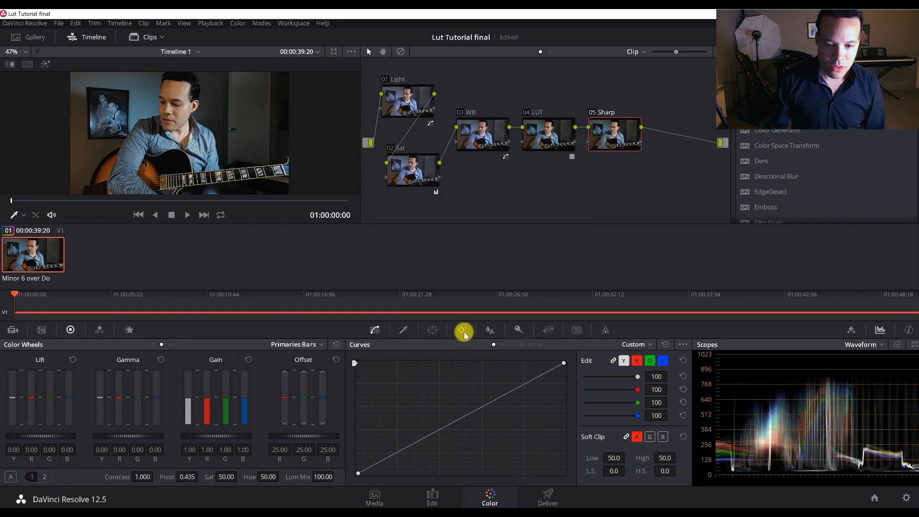
Sharpen the image on the Sharp node by lowering the linked blur radius to 0.45.
left_click(489, 329)
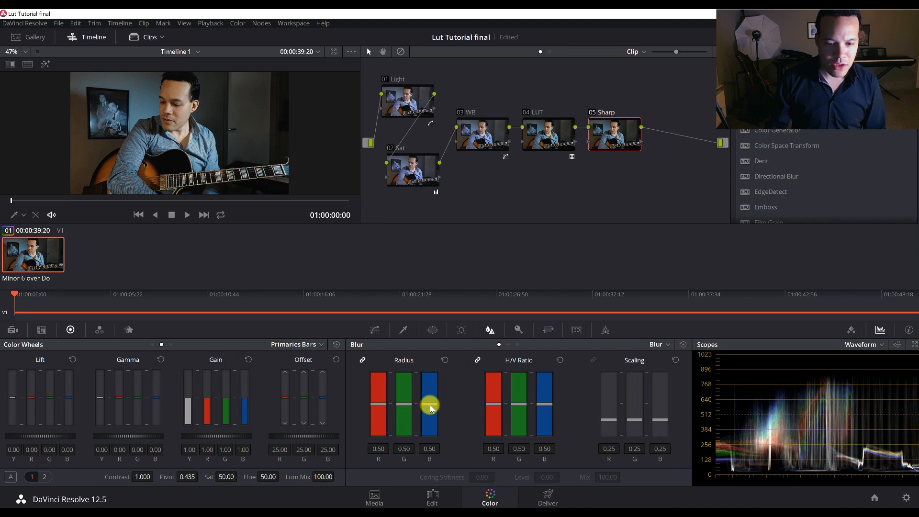
left_click_drag(430, 406, 431, 413)
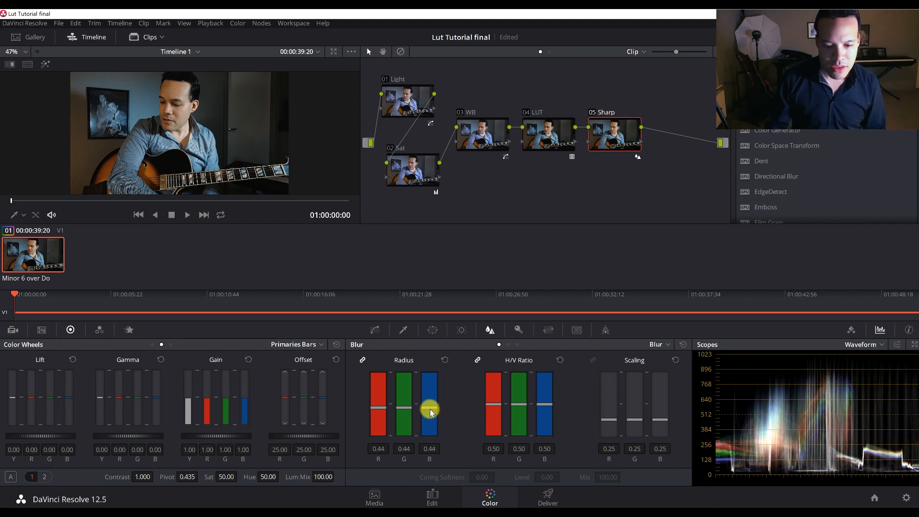
left_click_drag(431, 411, 431, 410)
Toggle the Sharp node off and on to compare the sharpening in a close-up of the face.
scroll(184, 174, "up", 4)
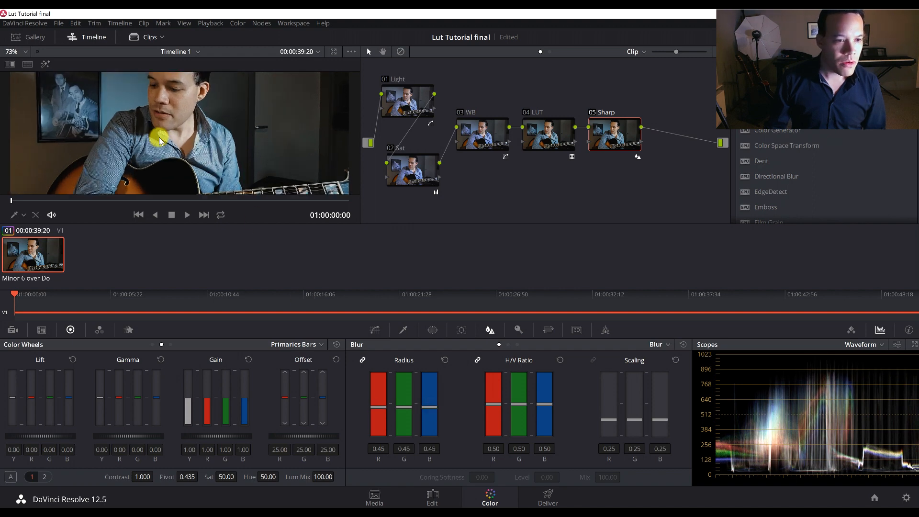
scroll(187, 172, "up", 5)
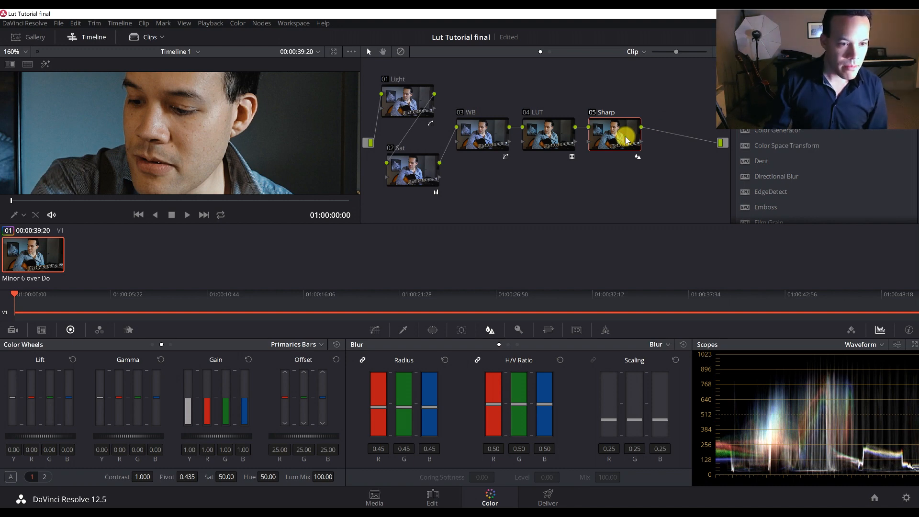
key("ctrl+d")
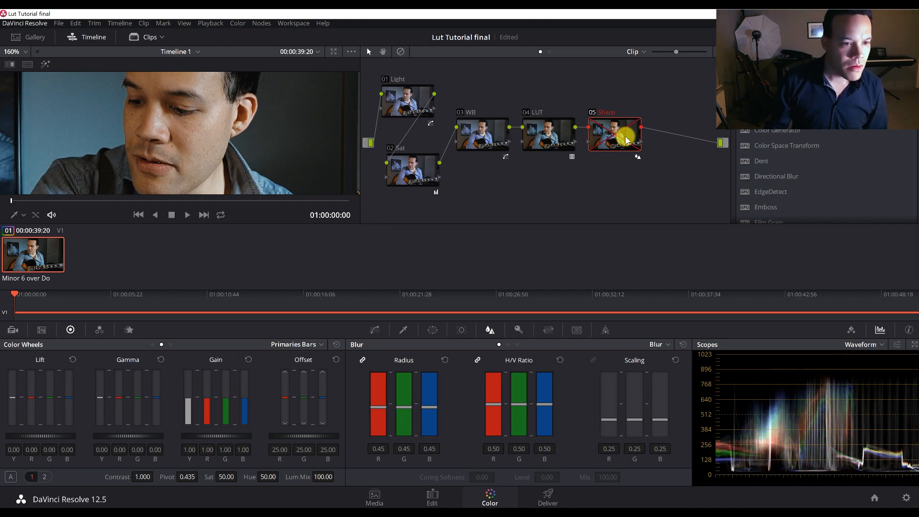
key("ctrl+d")
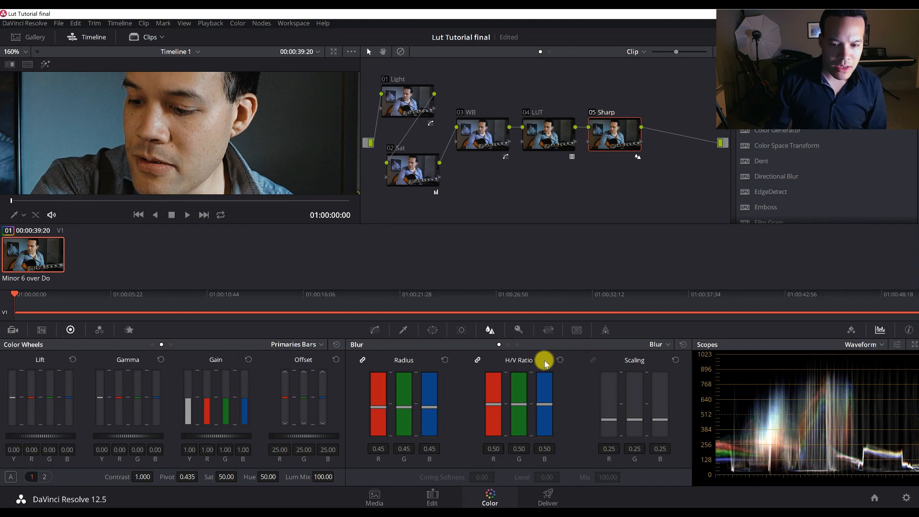
Reduce the strength of the Sharp node by setting its key output gain to 0.6.
left_click(518, 330)
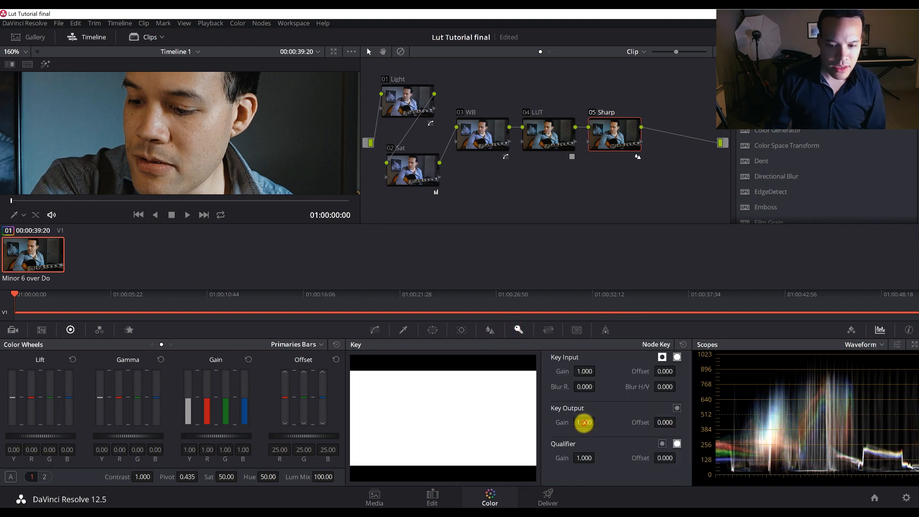
left_click(584, 422)
type("0")
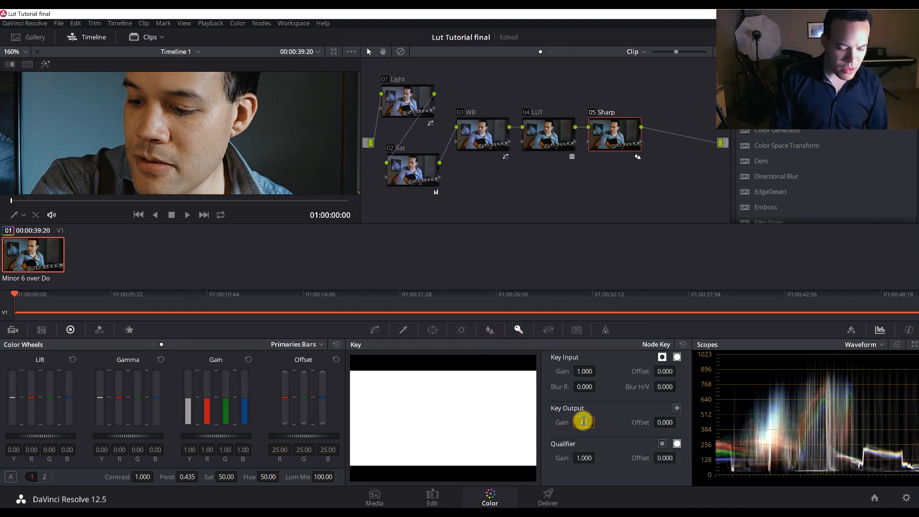
type(".6")
key("Return")
Compare the face with and without the reduced sharpening, and return to a view of the whole frame.
left_click(623, 138)
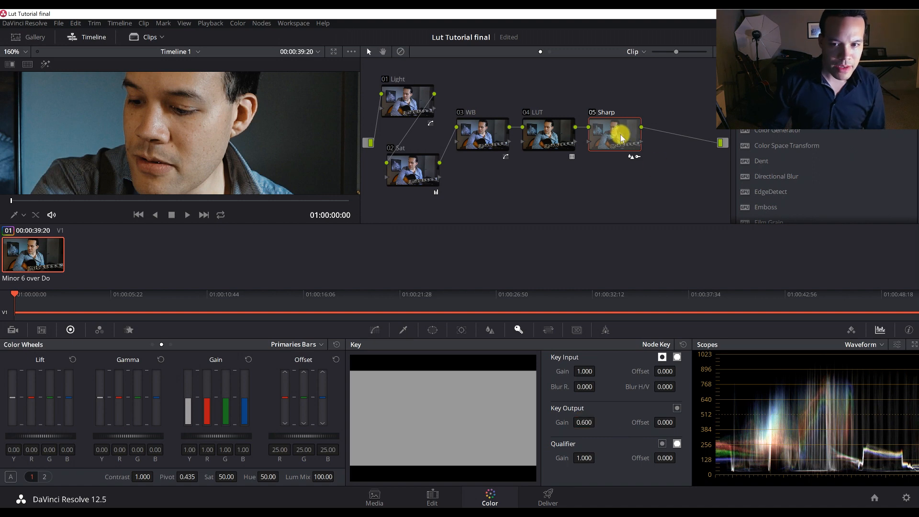
key("ctrl+d")
scroll(194, 148, "down", 8)
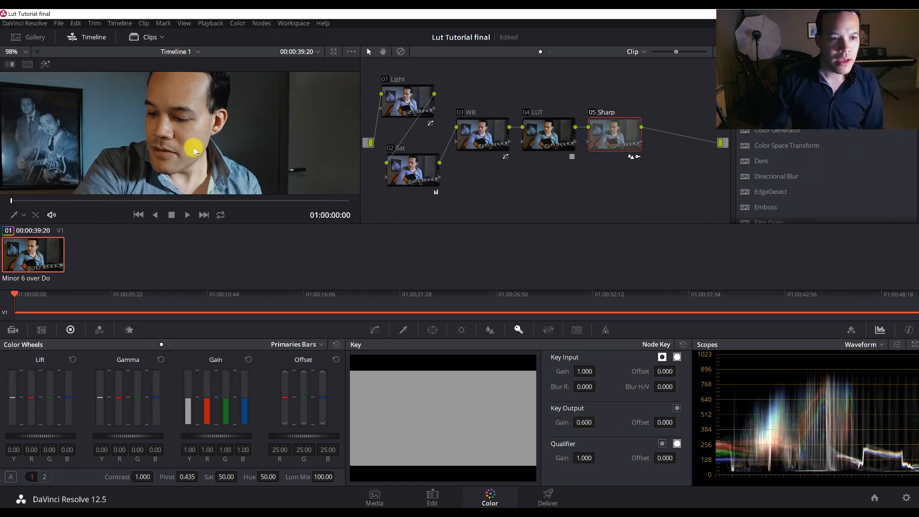
scroll(203, 126, "down", 1)
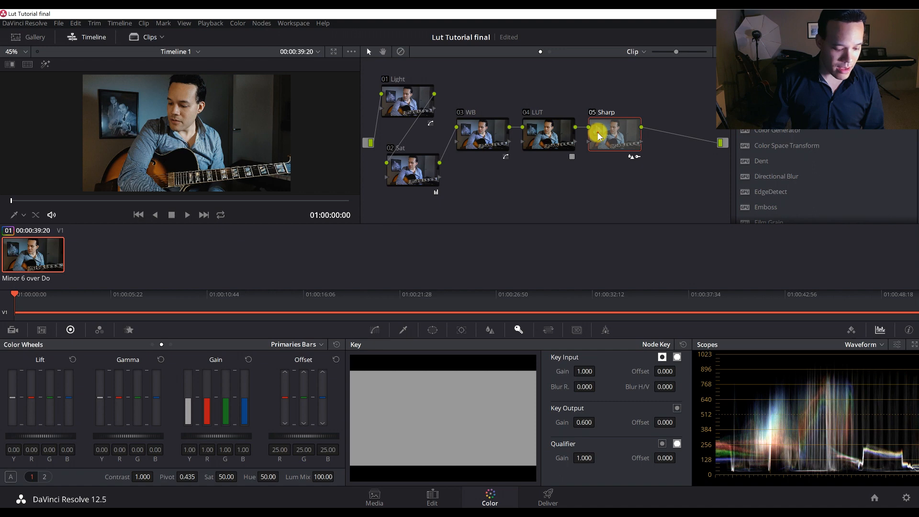
Add a serial node after the Sharp node and label it Black level.
key("alt+s")
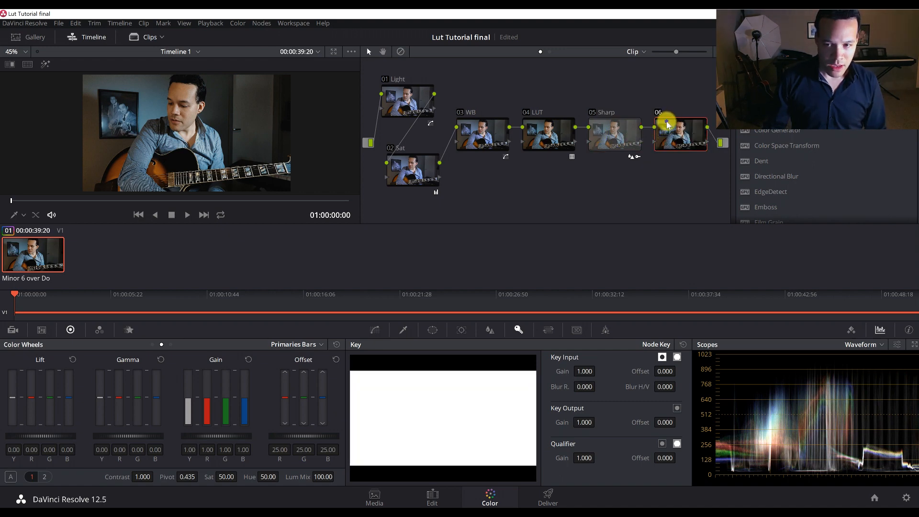
right_click(668, 123)
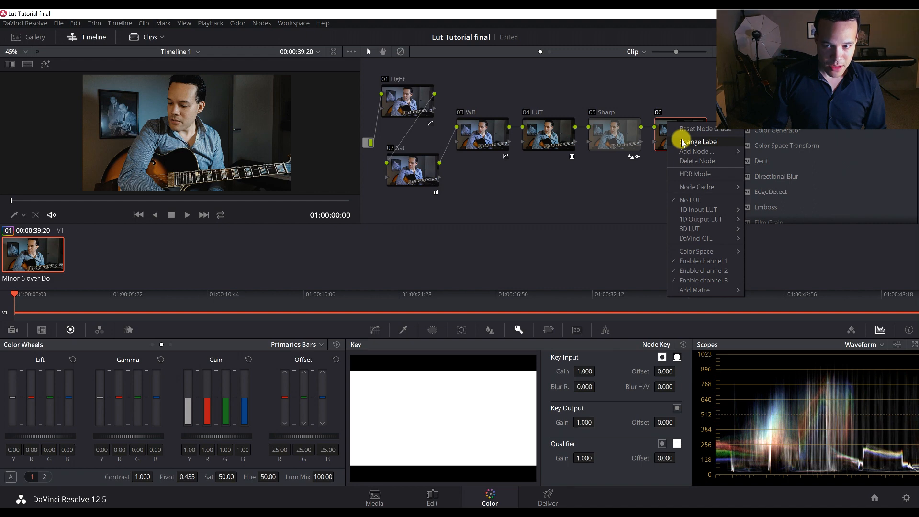
left_click(682, 142)
type("B")
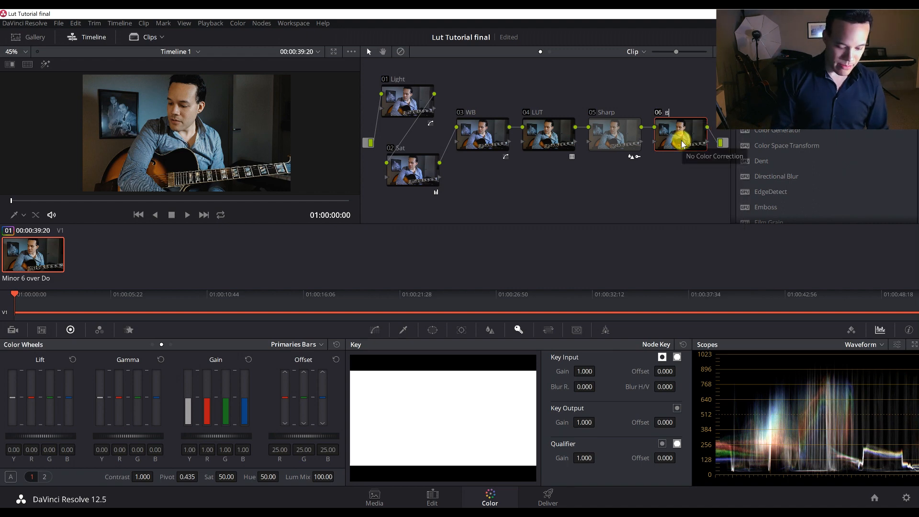
type("lack level")
key("Return")
Desaturate the shadows on the Black level node's Lum Vs Sat curve, anchoring it at input lum 0.25 and lowering the darkest end to 0.00.
left_click(376, 330)
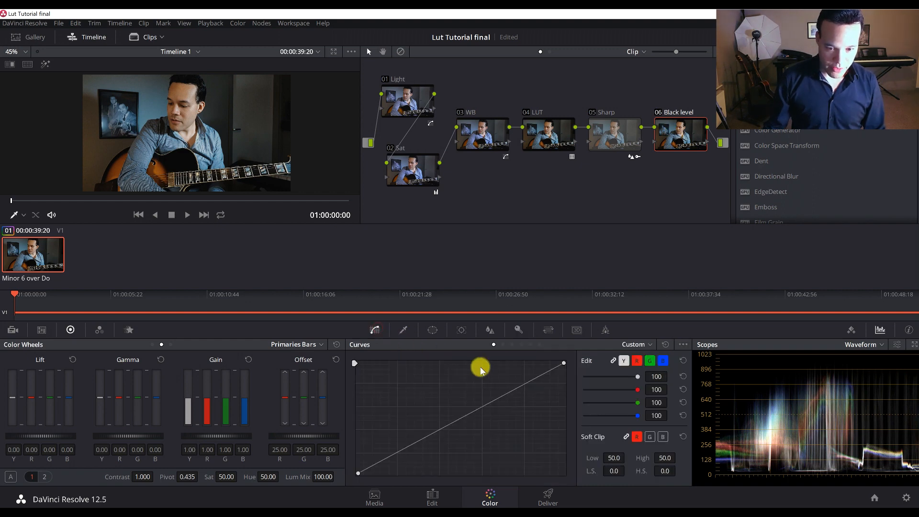
left_click(522, 344)
left_click(531, 345)
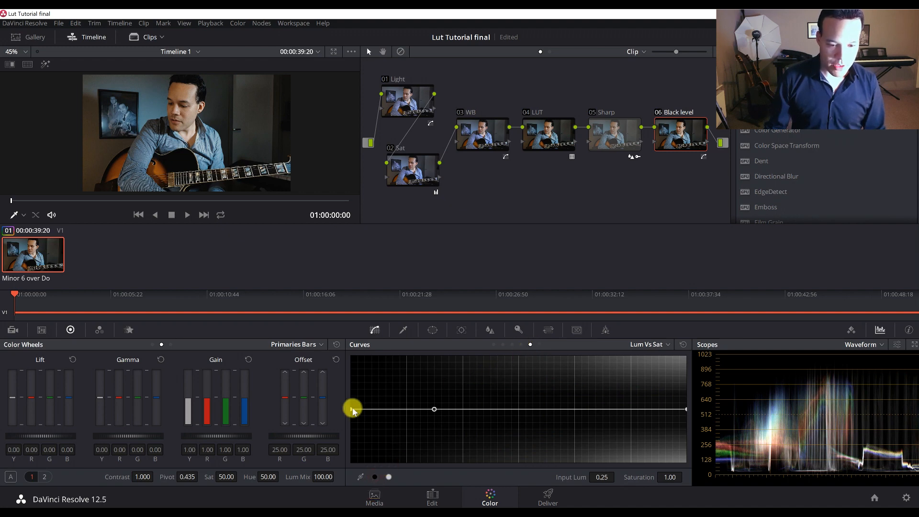
left_click_drag(352, 410, 339, 499)
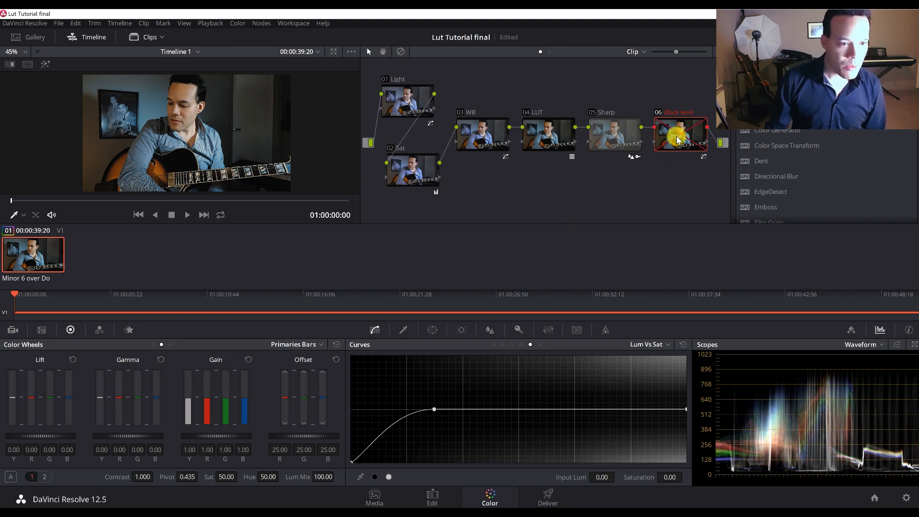
Toggle the Black level node off and on to compare the shadow desaturation.
key("ctrl+d")
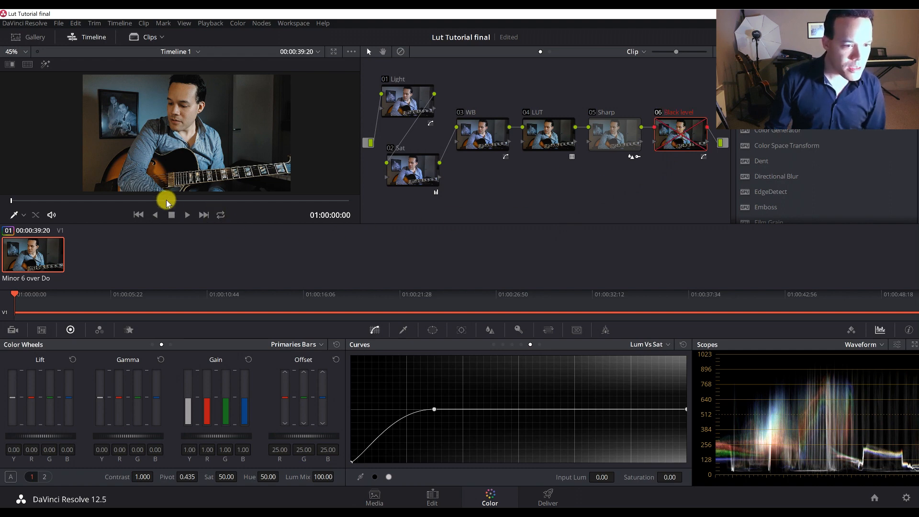
left_click(688, 142)
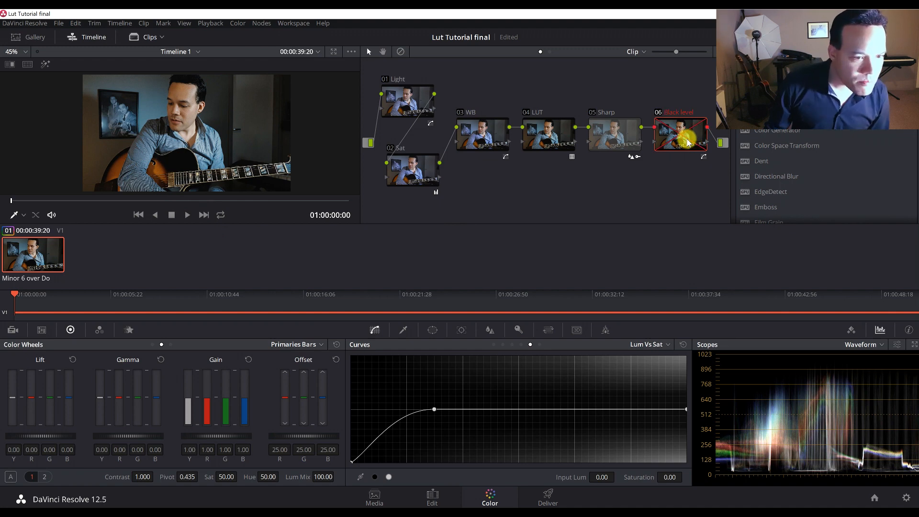
key("ctrl+d")
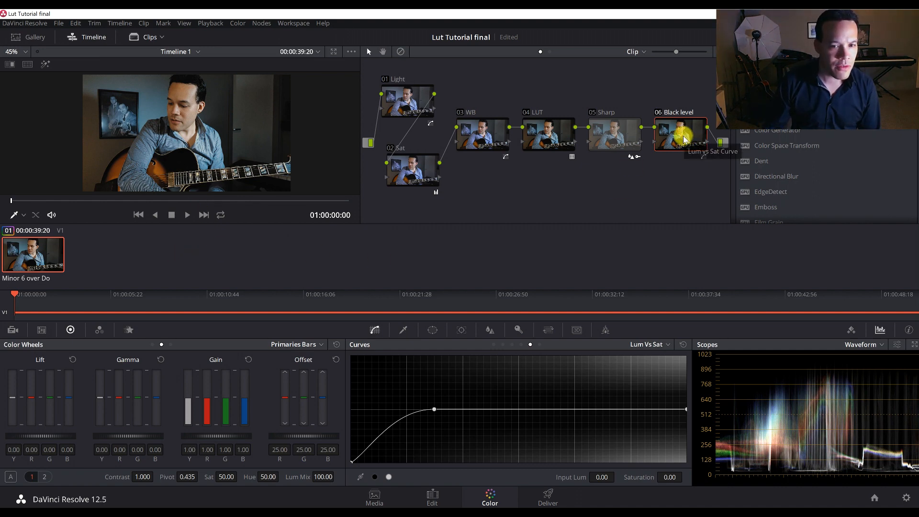
Rearrange the Sat, WB, LUT, Sharp and Black level nodes more compactly to make room in the node graph.
left_click_drag(411, 174, 401, 176)
left_click_drag(477, 144, 468, 121)
left_click_drag(538, 134, 480, 170)
left_click_drag(600, 131, 554, 129)
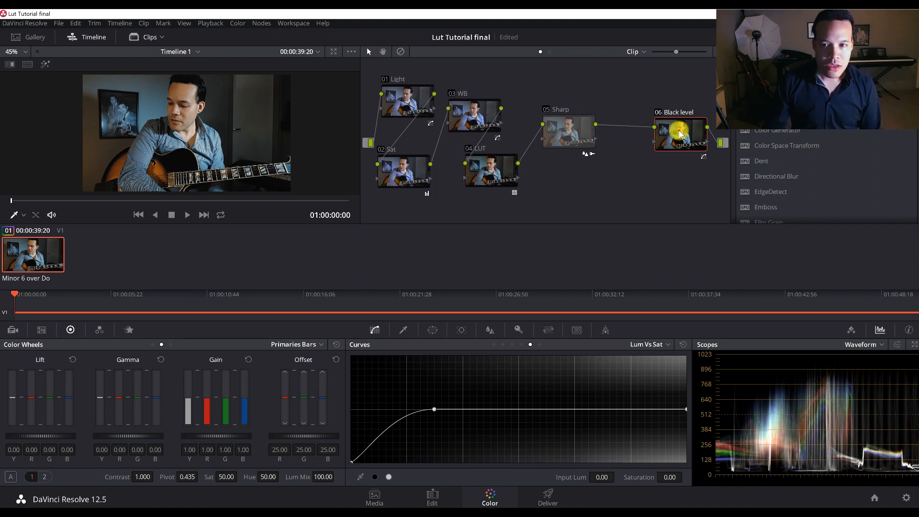
left_click_drag(680, 134, 645, 133)
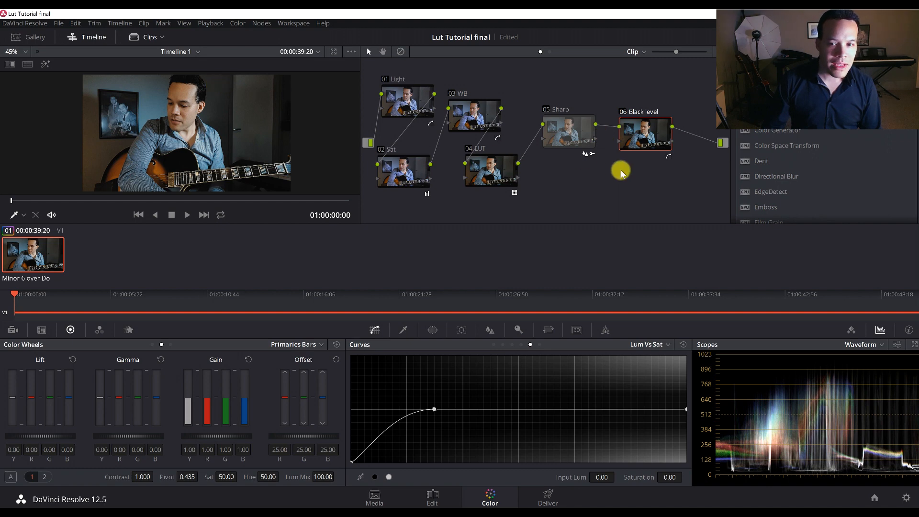
Insert a serial node between Sharp and Black level, and arrange both nodes so the connections stay readable.
left_click(559, 138)
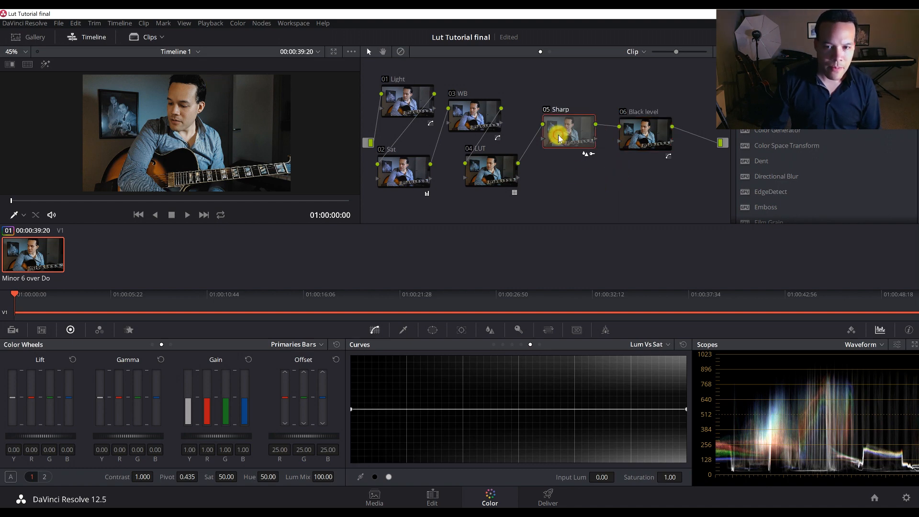
key("alt+s")
left_click_drag(667, 134, 703, 127)
left_click_drag(653, 203, 652, 182)
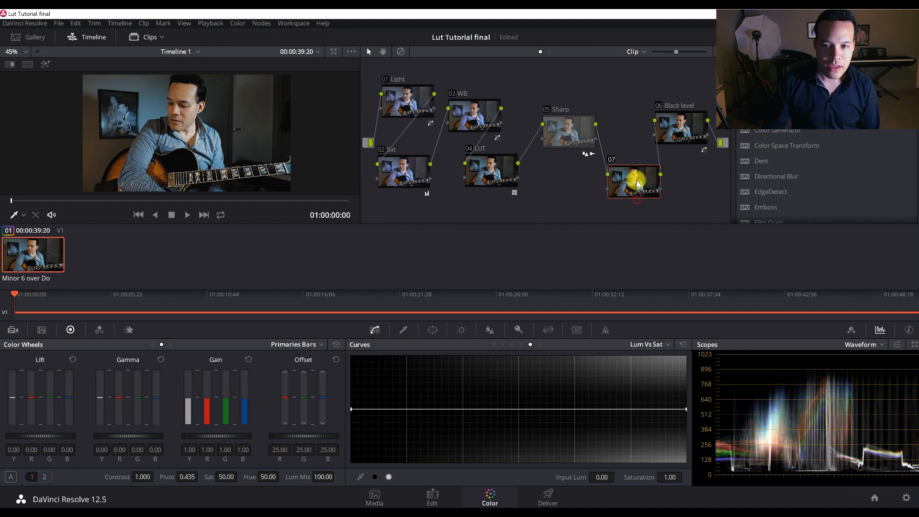
Add a circular window on node 07 and shape it into an oval around the face, about size 39 and aspect 42.
left_click(434, 331)
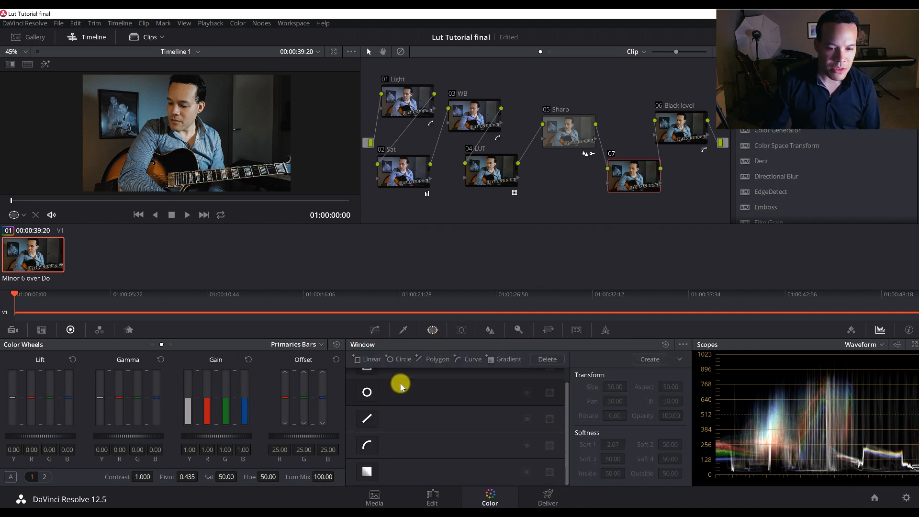
left_click(368, 395)
left_click_drag(180, 128, 182, 108)
scroll(183, 111, "up", 2)
scroll(184, 112, "down", 3)
scroll(188, 114, "up", 1)
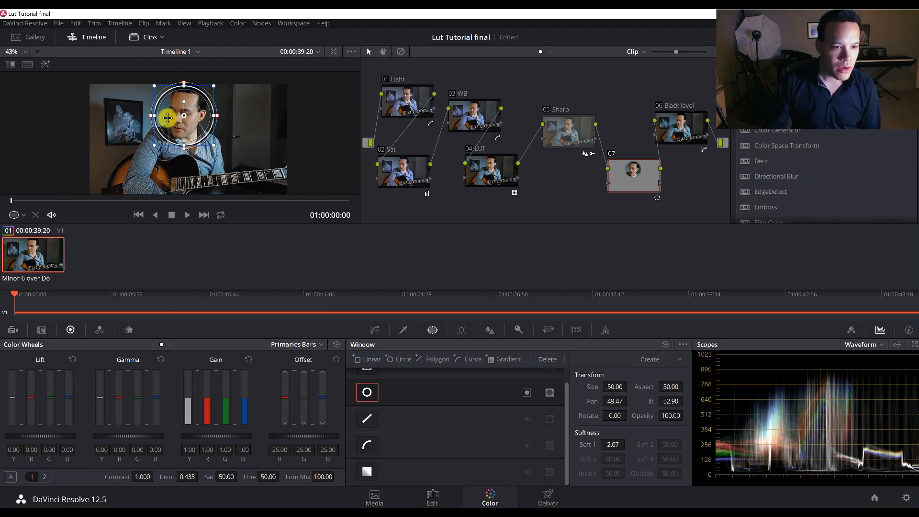
left_click_drag(158, 117, 183, 131)
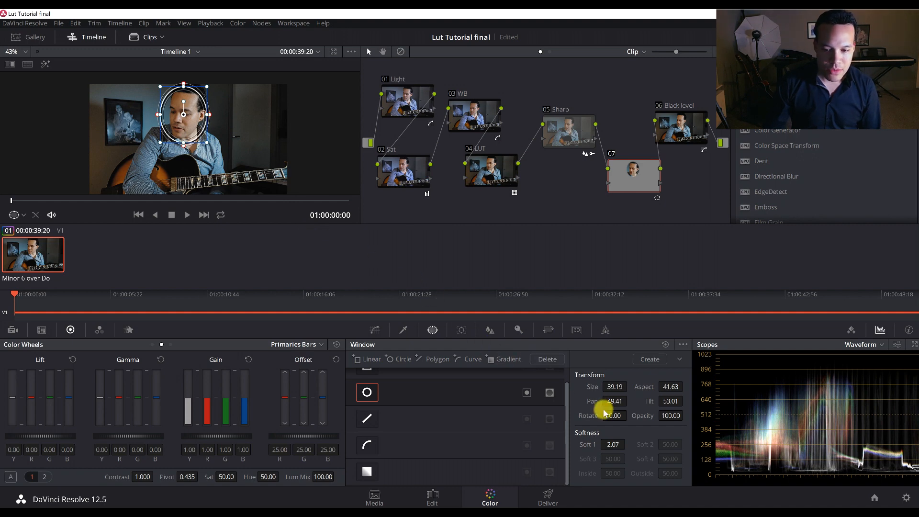
Feather the face window by raising its Soft 1 softness to 8.27.
left_click_drag(609, 443, 704, 448)
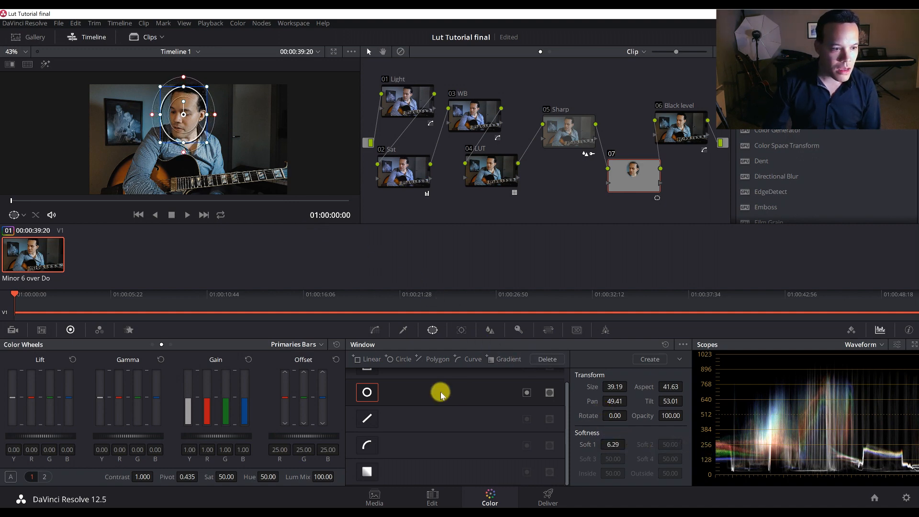
left_click(21, 214)
left_click(107, 235)
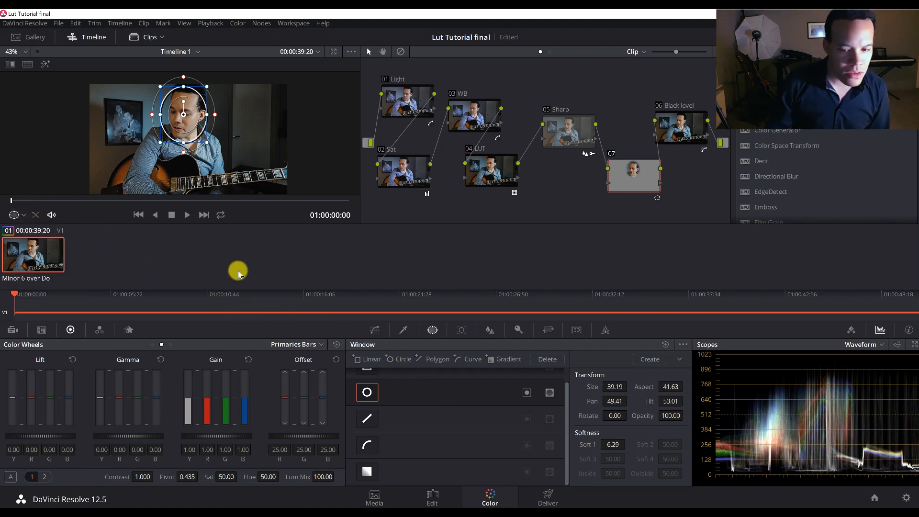
left_click_drag(615, 444, 661, 444)
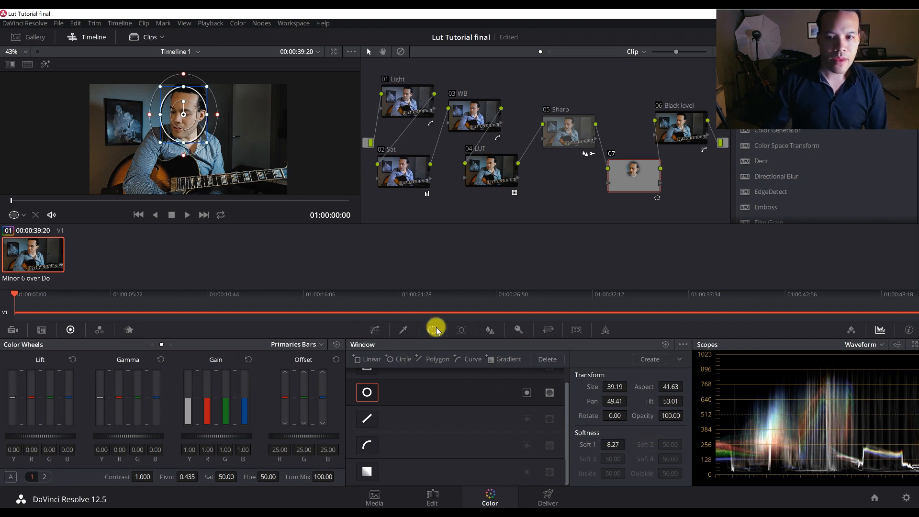
Shift the red hues of the face on node 07's Hue Vs Hue curve with a hue rotation of 14.46.
left_click(380, 329)
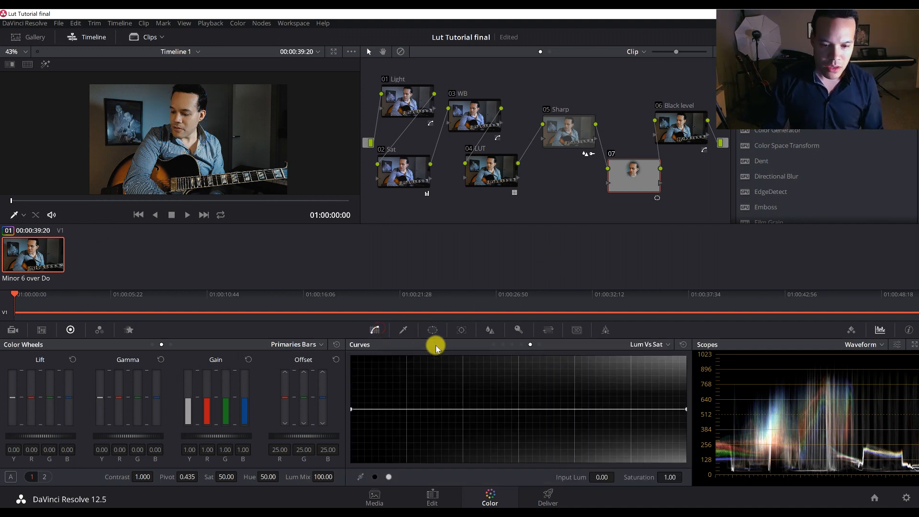
left_click(512, 346)
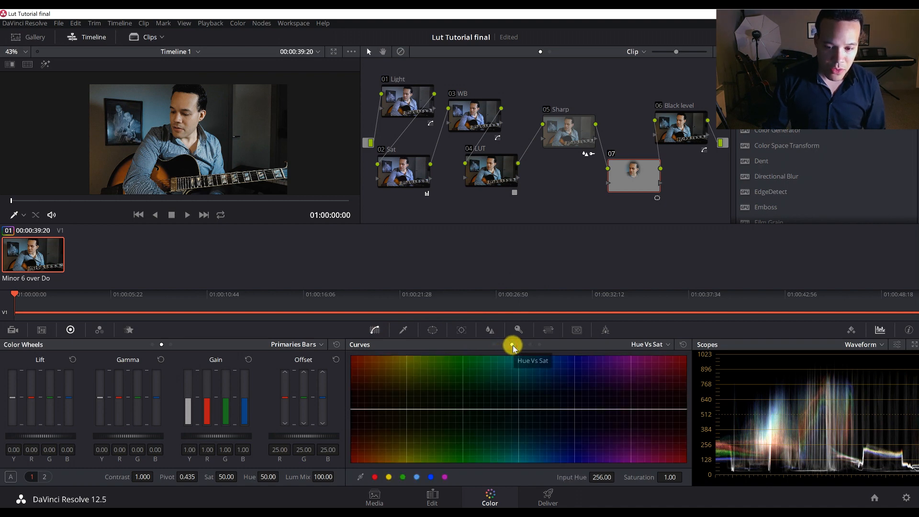
left_click(504, 346)
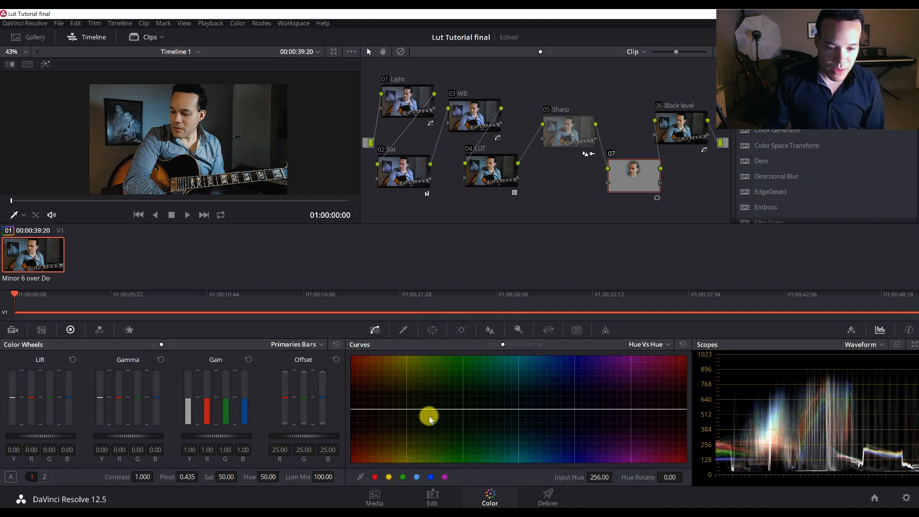
left_click(375, 477)
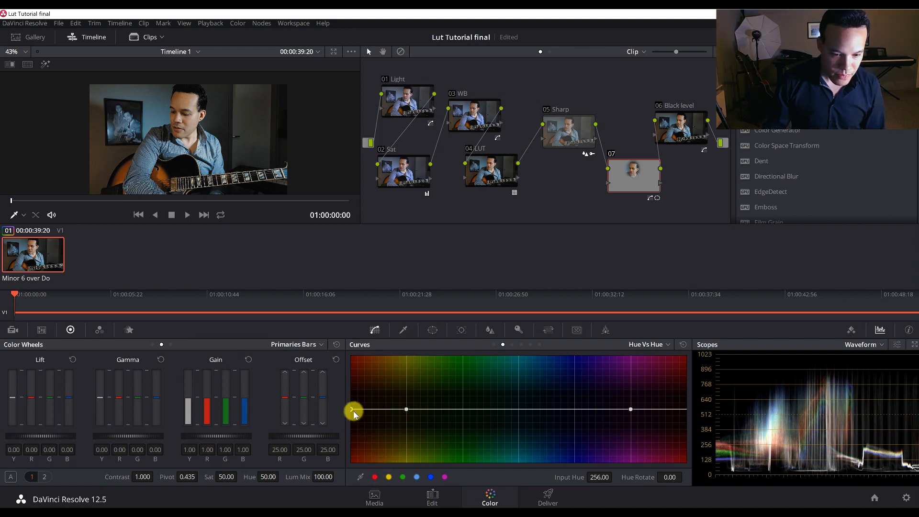
left_click_drag(351, 411, 349, 408)
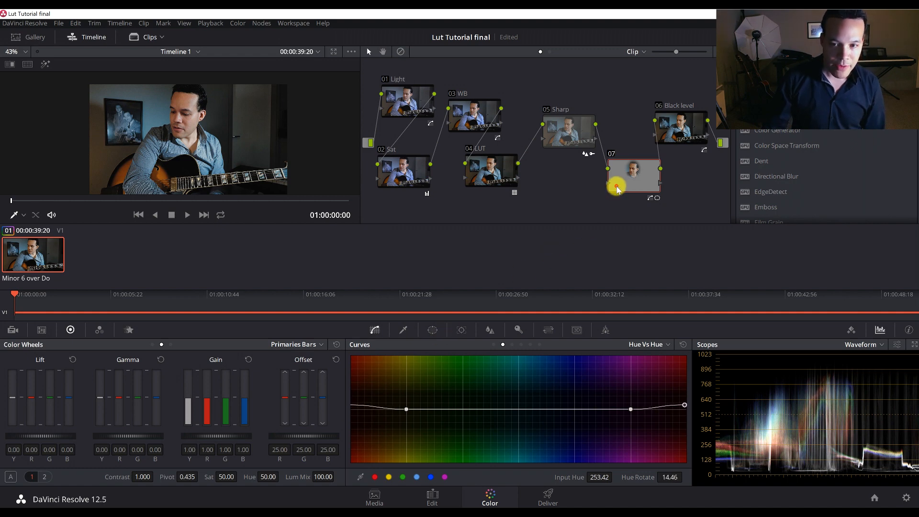
Compare the face with and without node 07, and reduce the red hue rotation to 9.64.
key("ctrl+d")
key("ctrl+d")
key("ctrl+d")
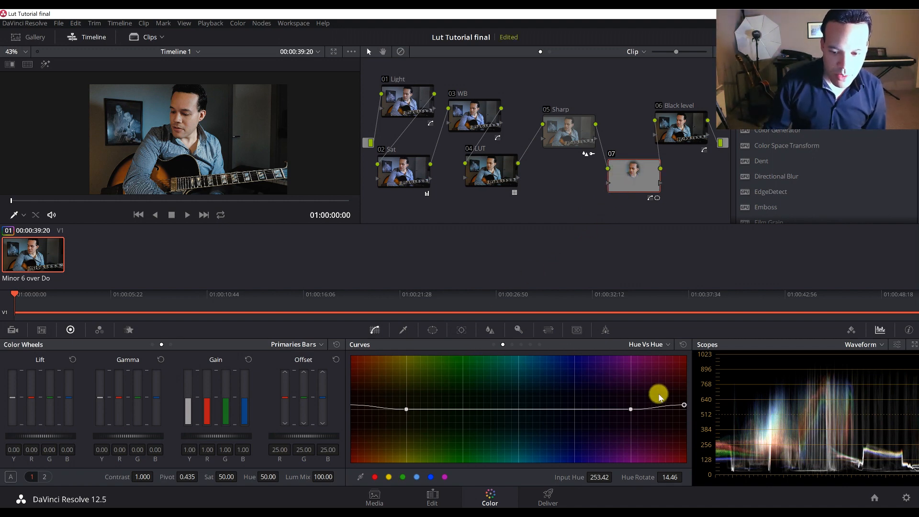
left_click_drag(684, 406, 686, 408)
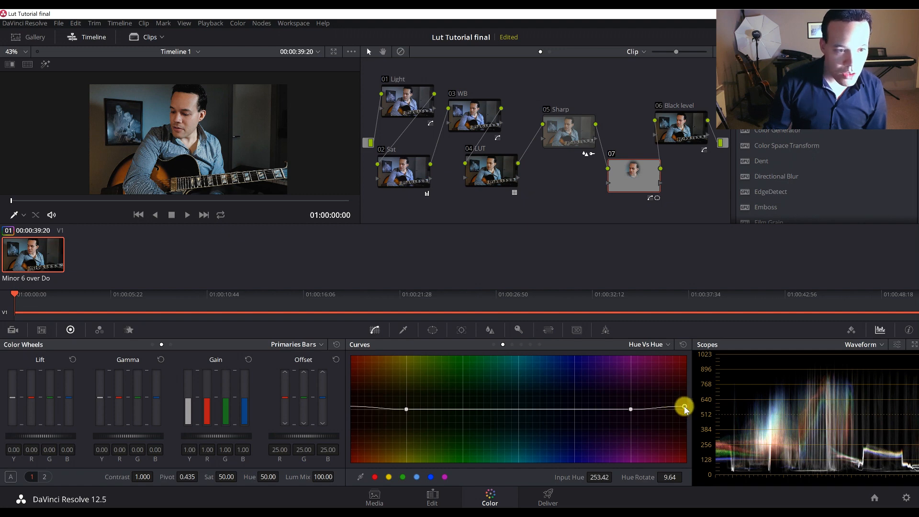
Sample the face's skin tone on the Hue Vs Sat curve and lower the sampled hue's saturation to 0.80.
left_click(513, 345)
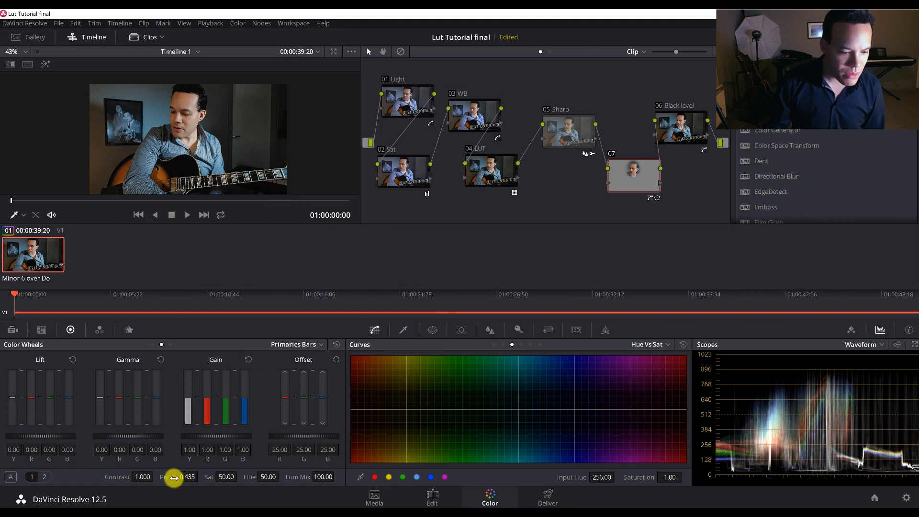
left_click(186, 107)
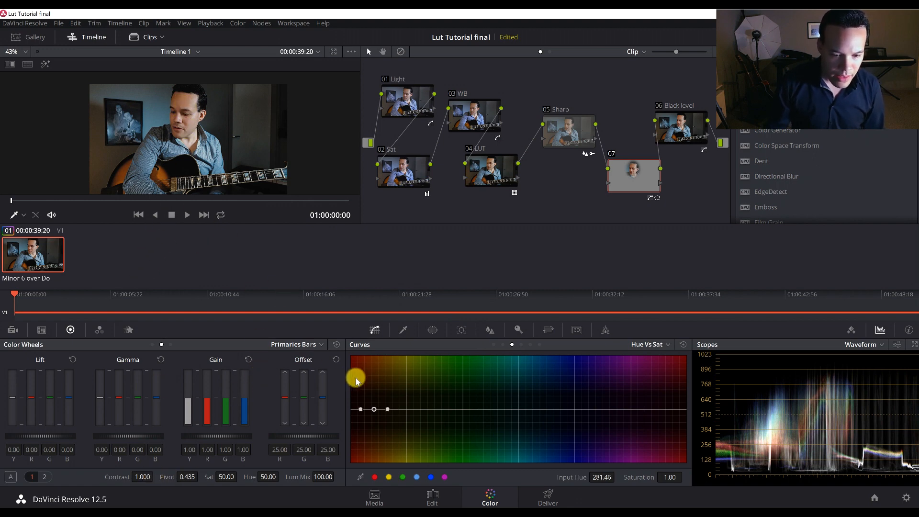
left_click_drag(375, 415, 377, 422)
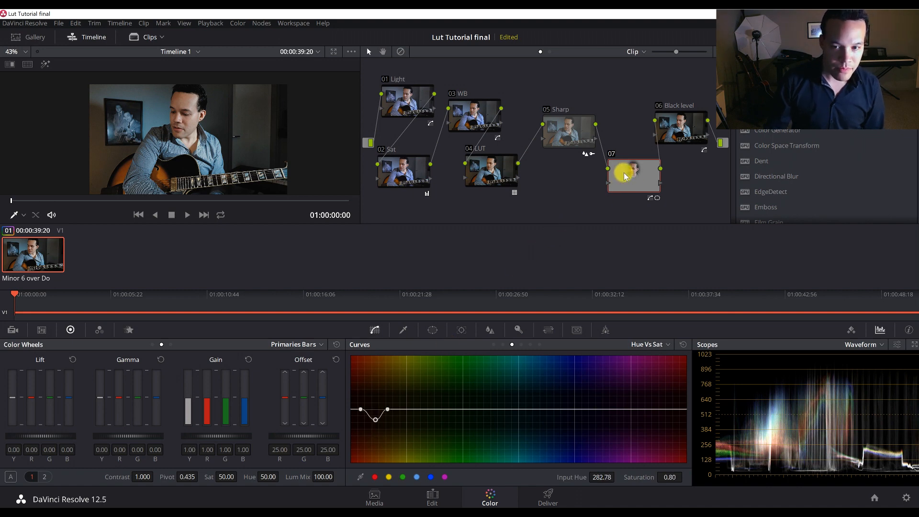
Compare the face with and without node 07's skin correction, including a closer view of the frame.
key("ctrl+d")
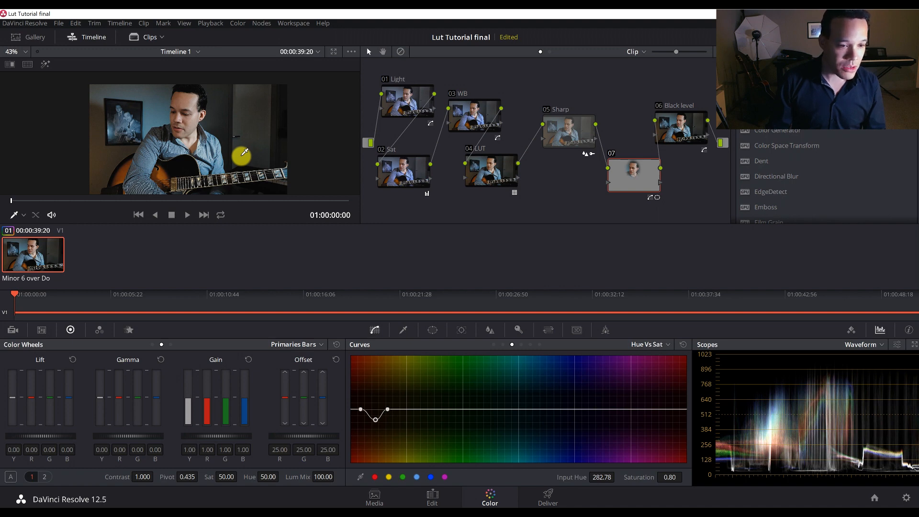
scroll(181, 134, "up", 1)
scroll(182, 135, "up", 2)
scroll(197, 136, "down", 3)
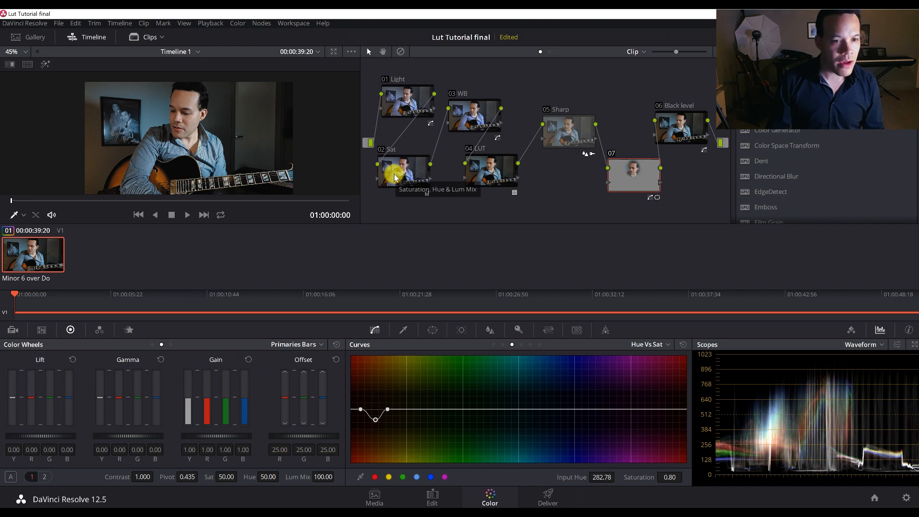
Compare the image with and without the entire grade, and bypass the LUT node to check its contribution.
key("alt+d")
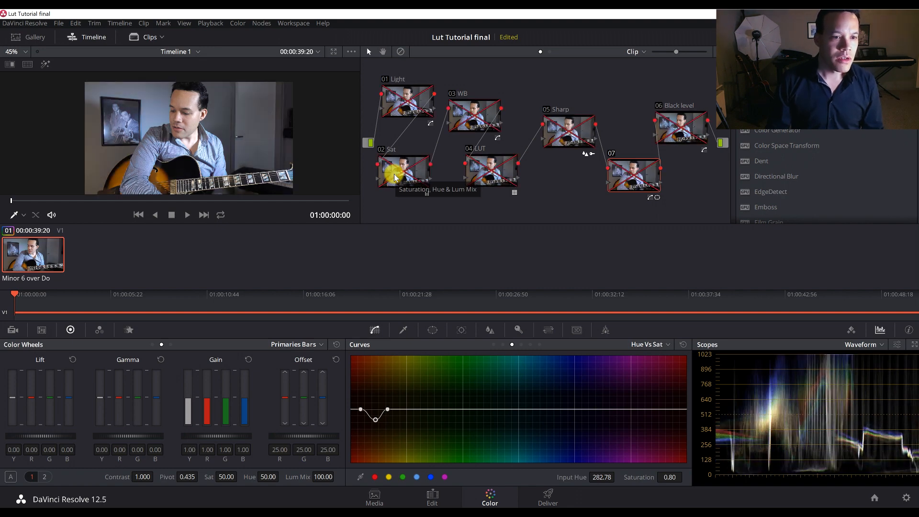
key("alt+d")
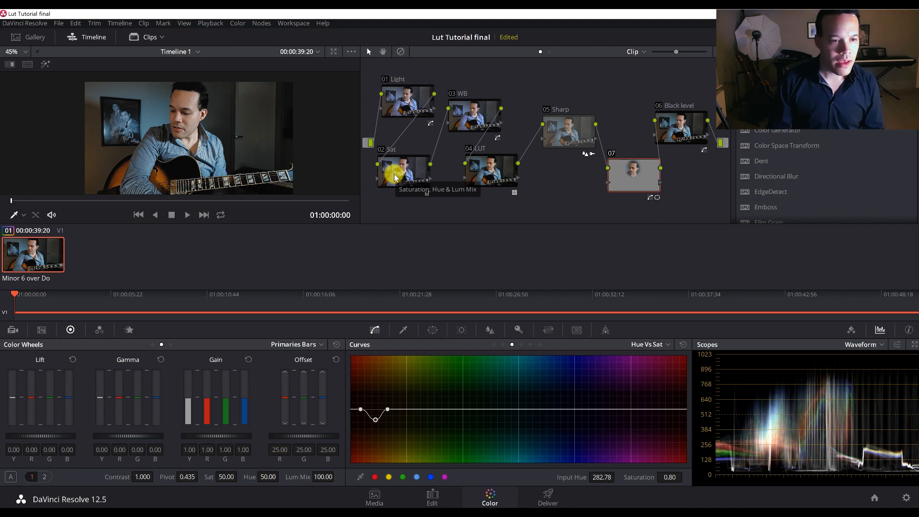
left_click(483, 177)
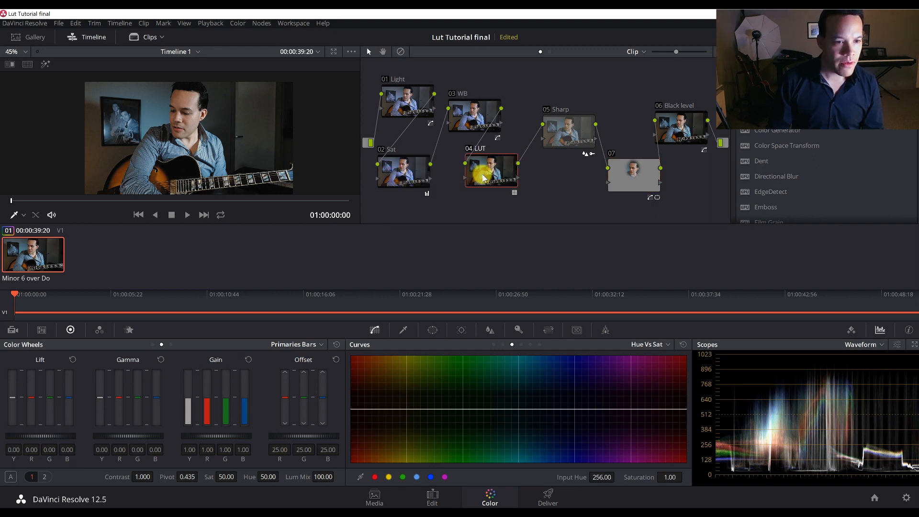
key("ctrl+d")
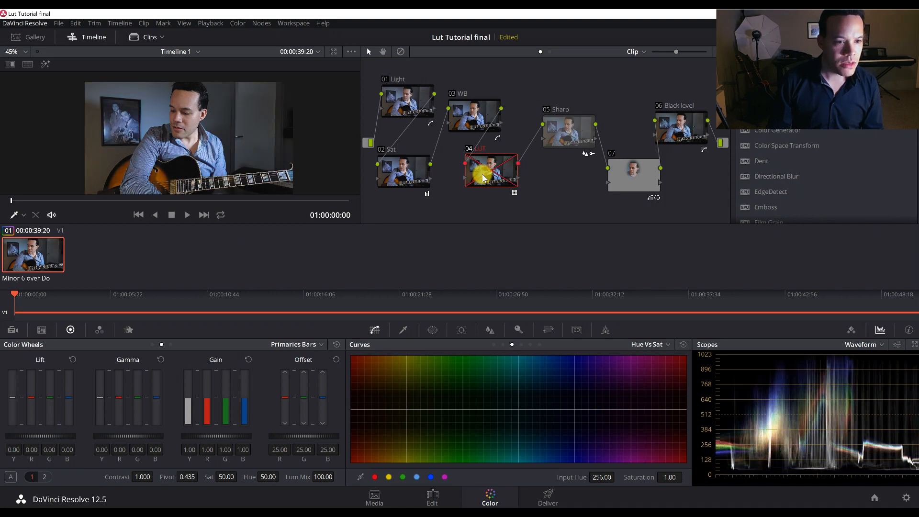
Re-enable the bypassed LUT node in the guitar clip's grade.
key("ctrl+d")
left_click(415, 118)
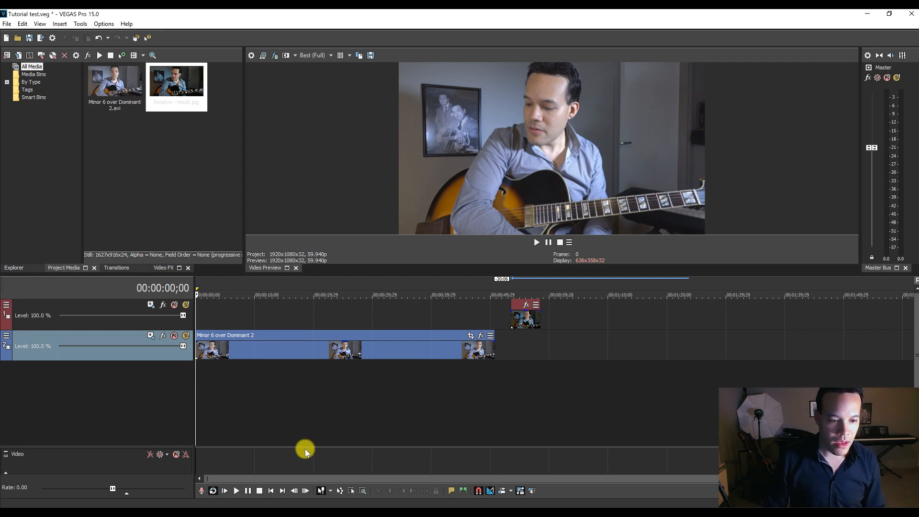
Switch to VEGAS Pro and compare the ungraded guitar clip's opening frame with the graded reference still on track 1.
left_click(237, 380)
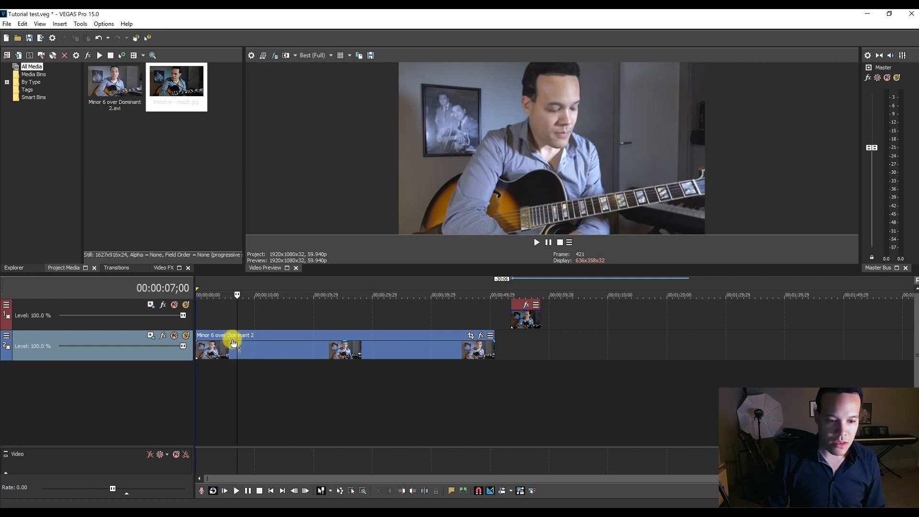
key("ctrl+Home")
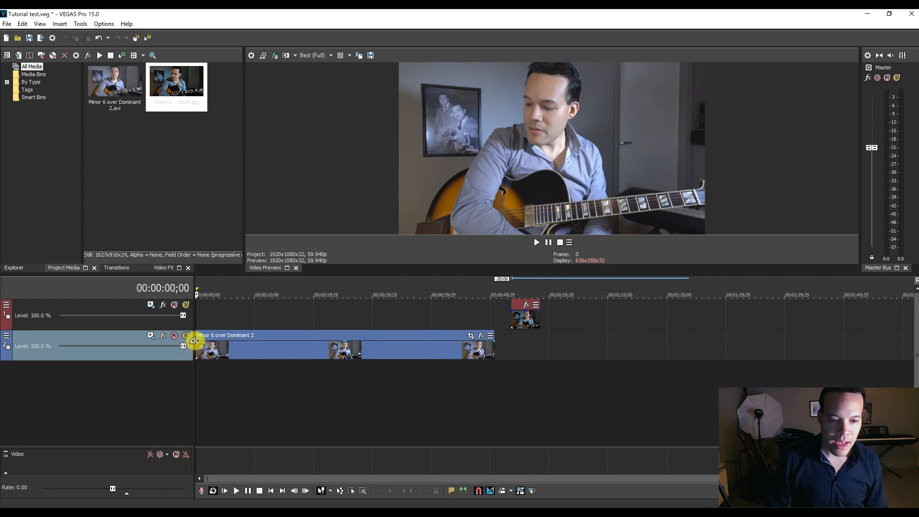
left_click(519, 337)
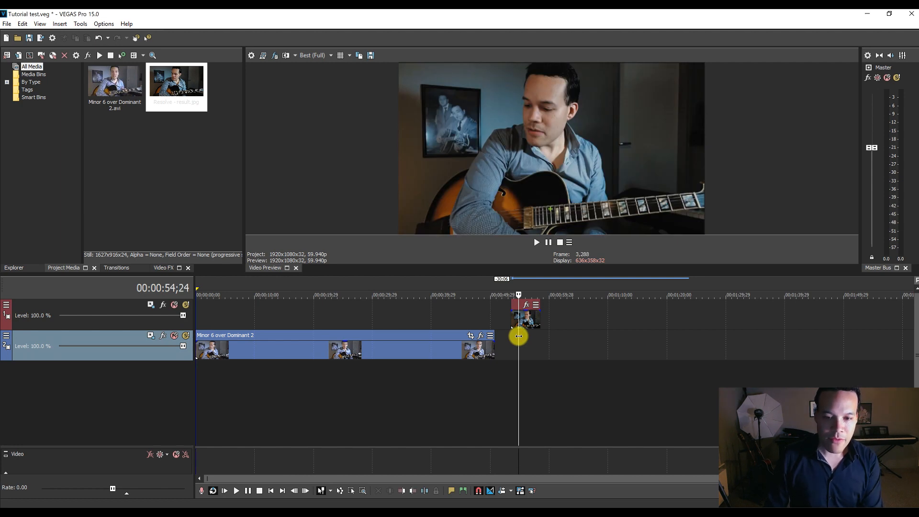
key("Home")
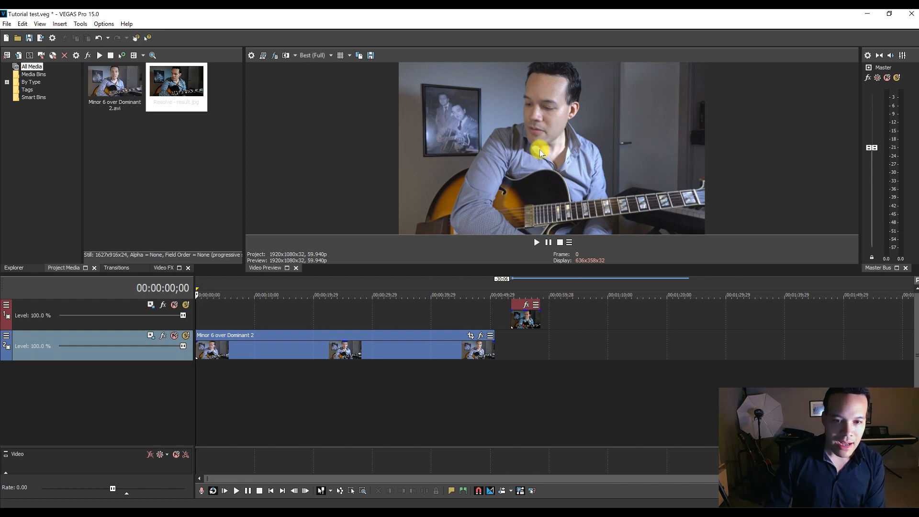
Set the video preview quality to Best (Full).
left_click(320, 56)
mouse_move(318, 96)
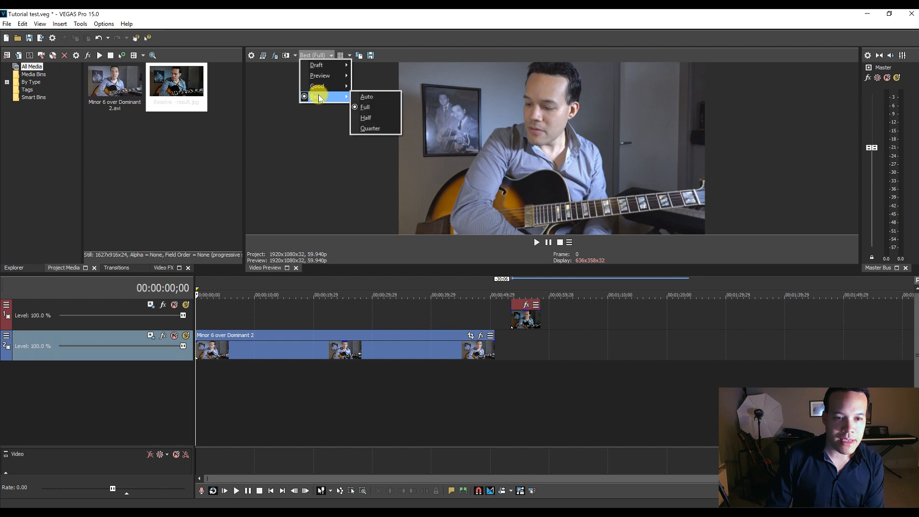
left_click(355, 106)
Check the guitar clip's event switches, including its resample mode.
right_click(288, 357)
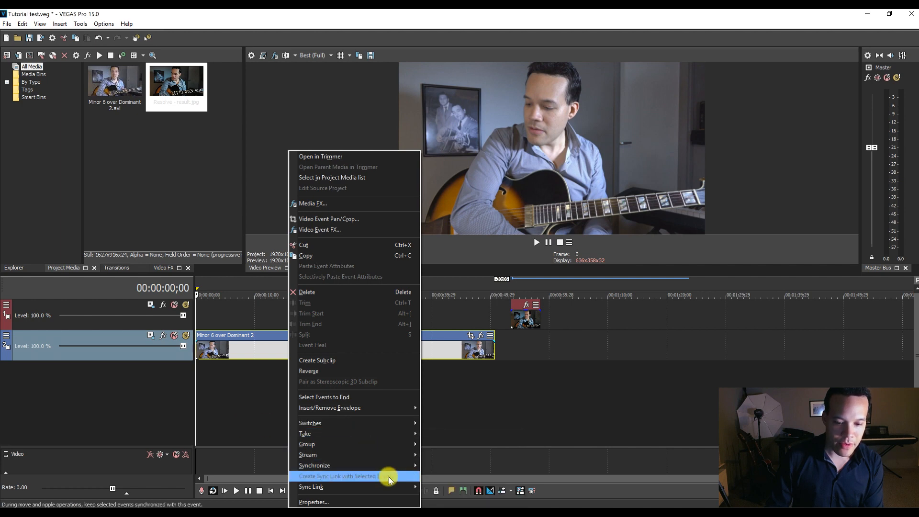
mouse_move(366, 424)
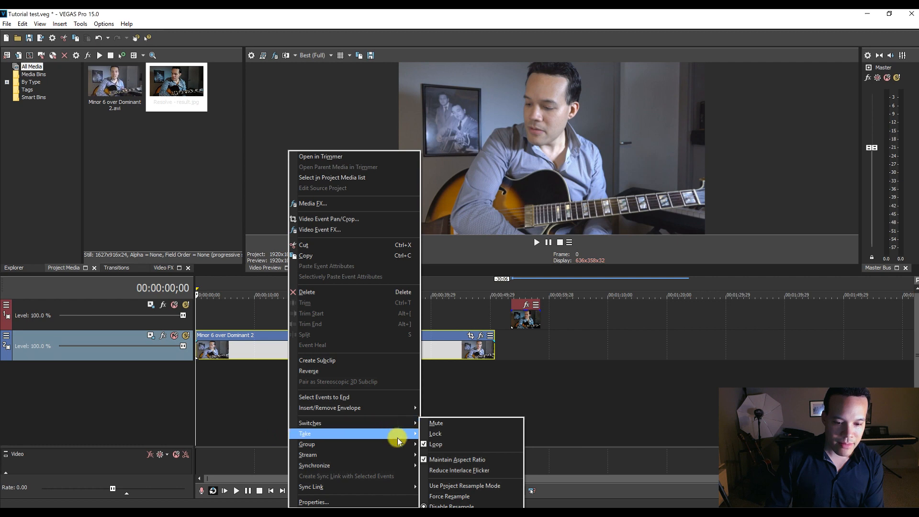
mouse_move(402, 425)
left_click(441, 441)
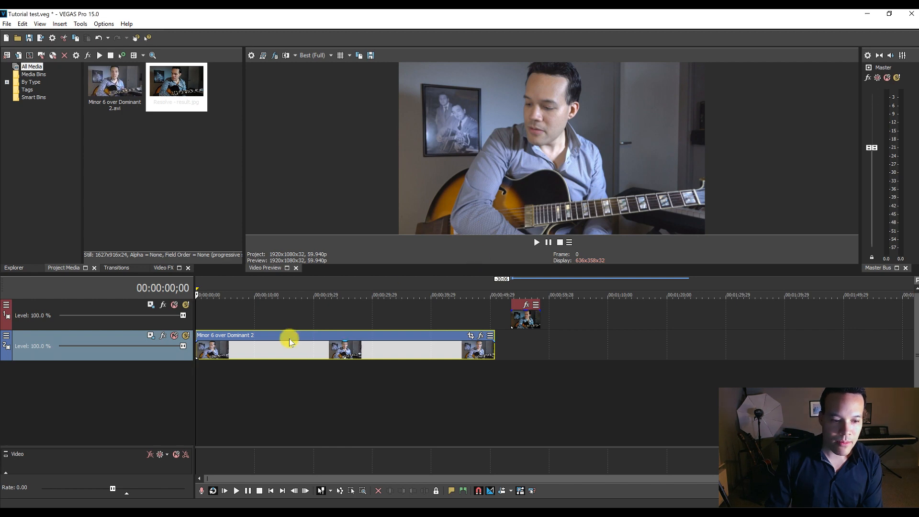
View the graded reference still in VEGAS Pro and in IrfanView, and compare it with the guitar clip's first frame.
left_click(526, 338)
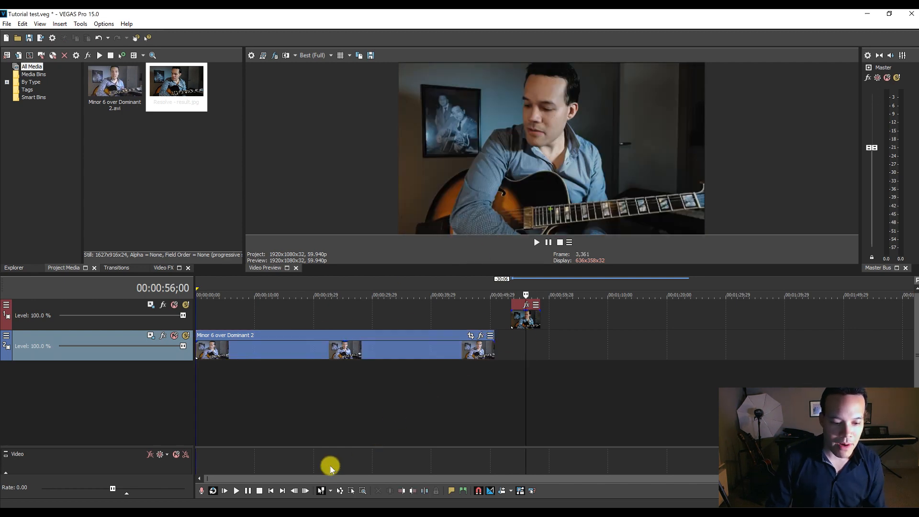
left_click(302, 506)
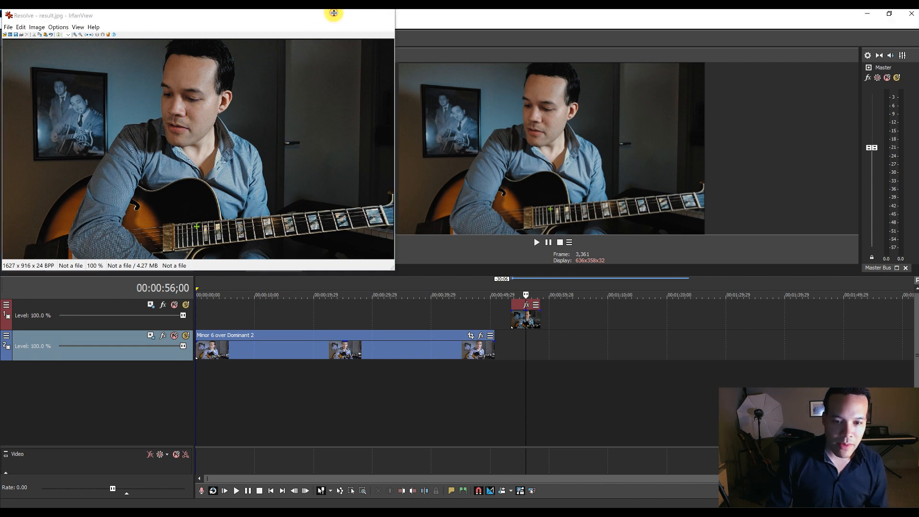
left_click(334, 16)
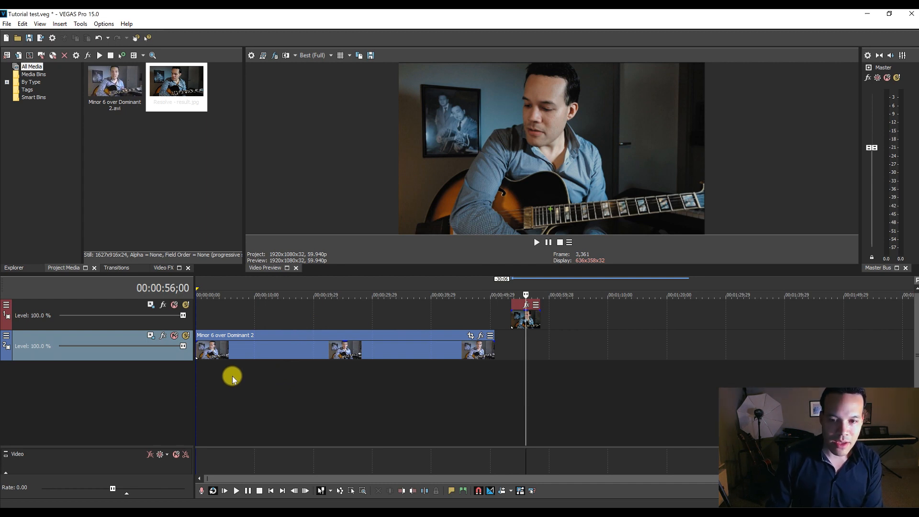
key("Home")
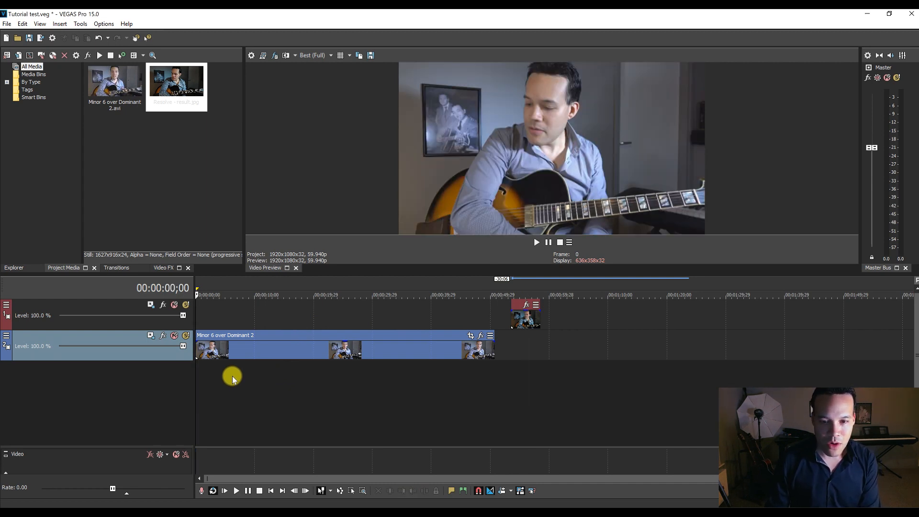
left_click(519, 337)
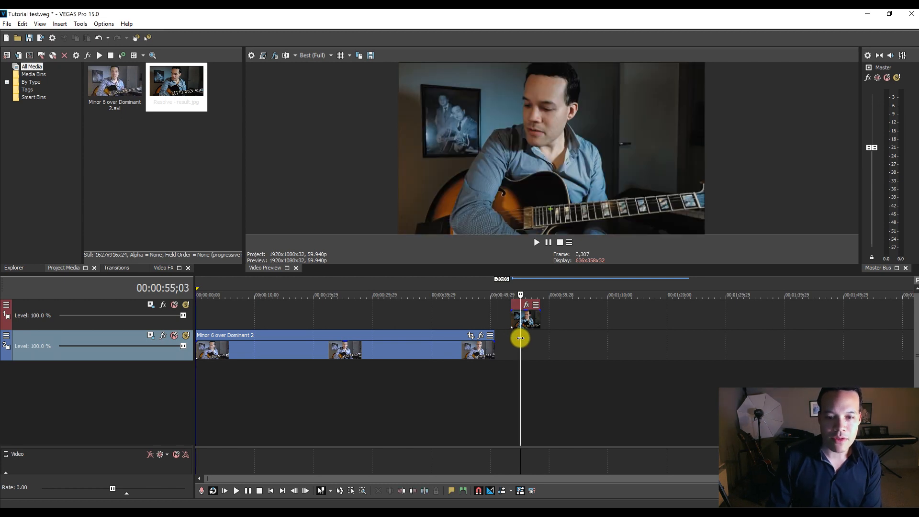
key("ctrl+Home")
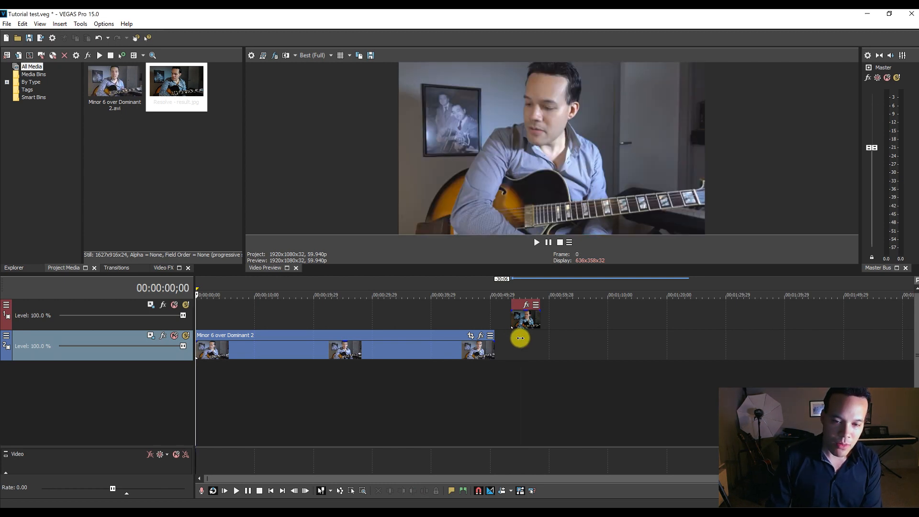
Add the VEGAS Color Curves effect to track 2's video effect chain.
left_click(164, 337)
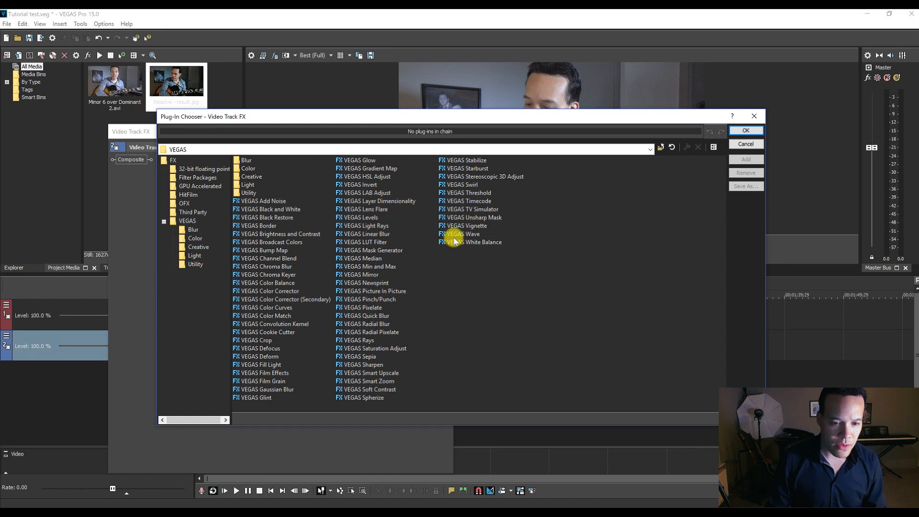
left_click(282, 307)
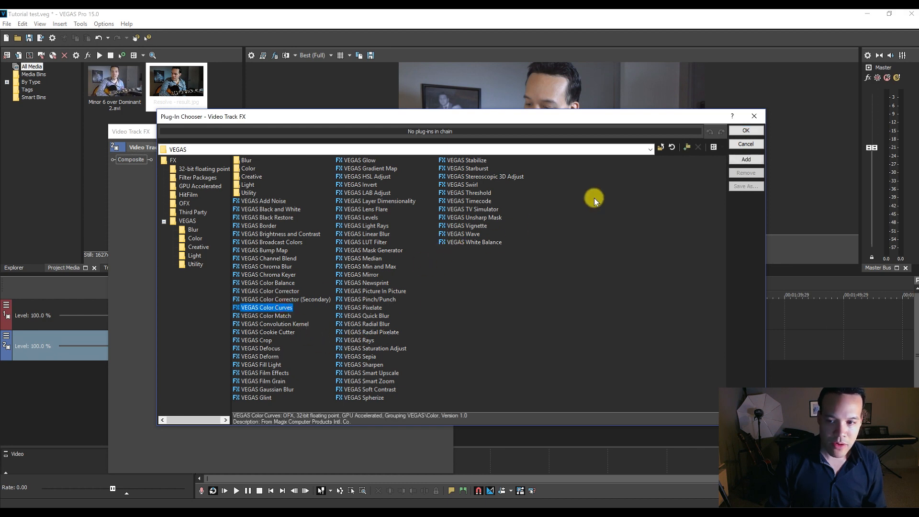
left_click(732, 160)
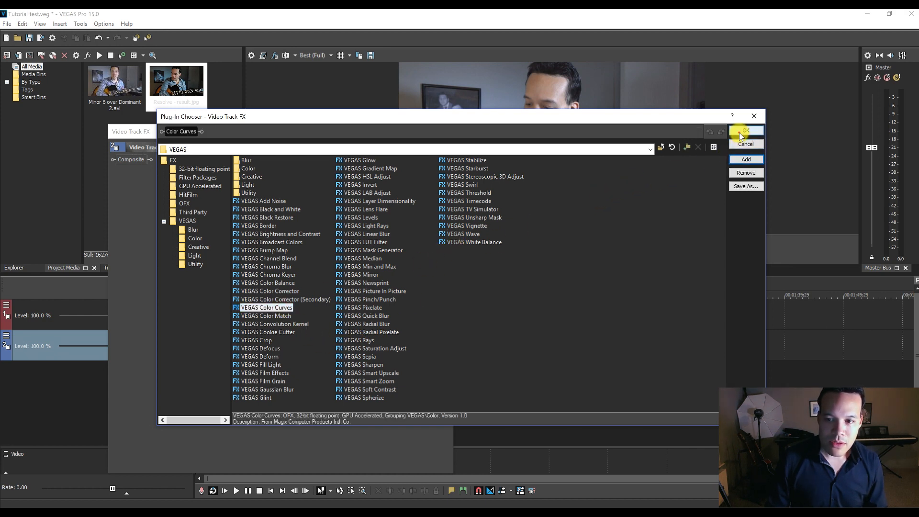
left_click(745, 131)
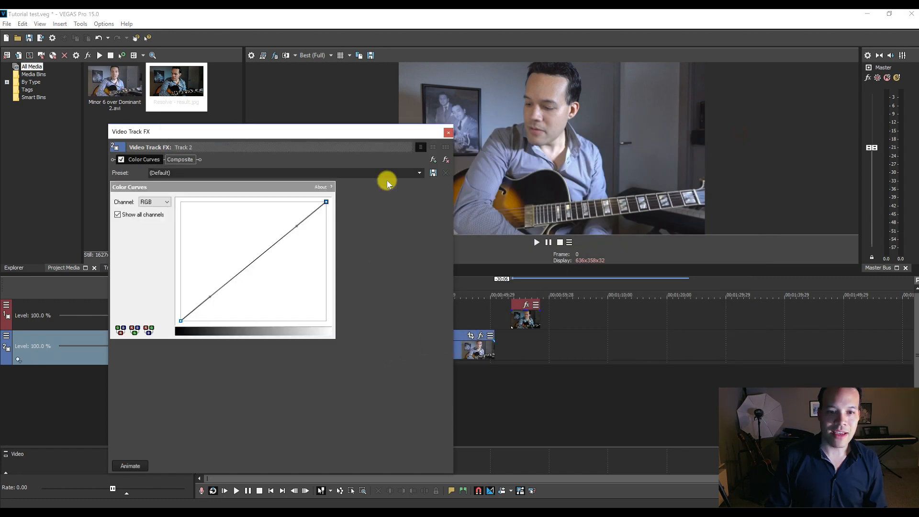
Display the luminance waveform in Video Scopes and arrange the effect and scope windows clear of the preview image.
left_click_drag(389, 132, 330, 90)
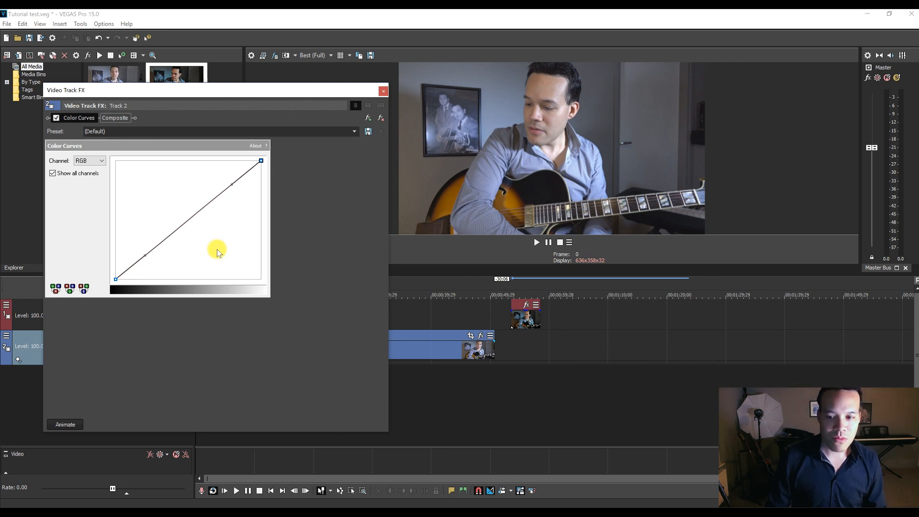
key("ctrl+alt+7")
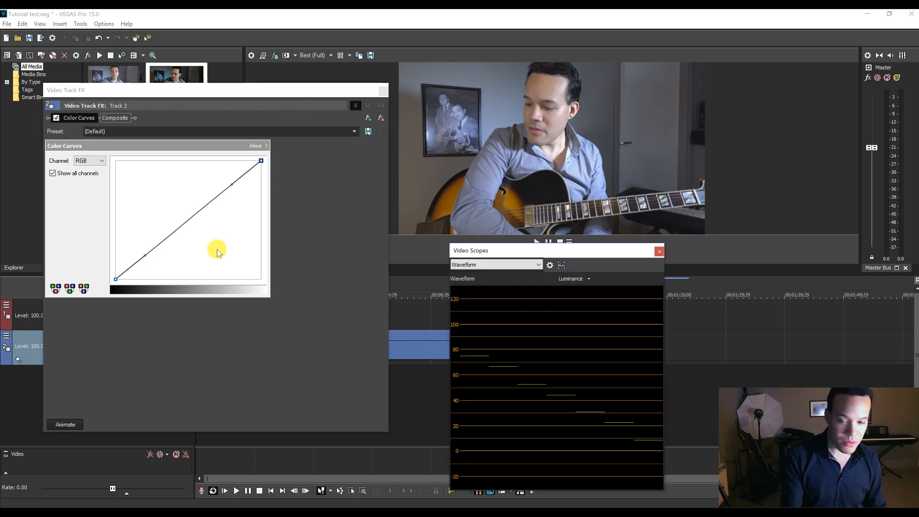
left_click_drag(564, 252, 619, 243)
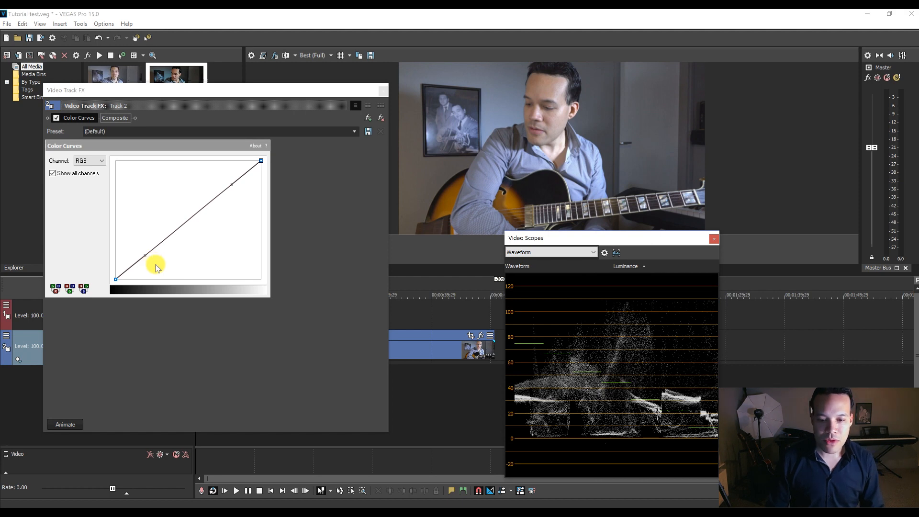
Shape the RGB color curve on track 2 by lowering the white point, slightly raising the black point and pulling down the shadows.
left_click(260, 159)
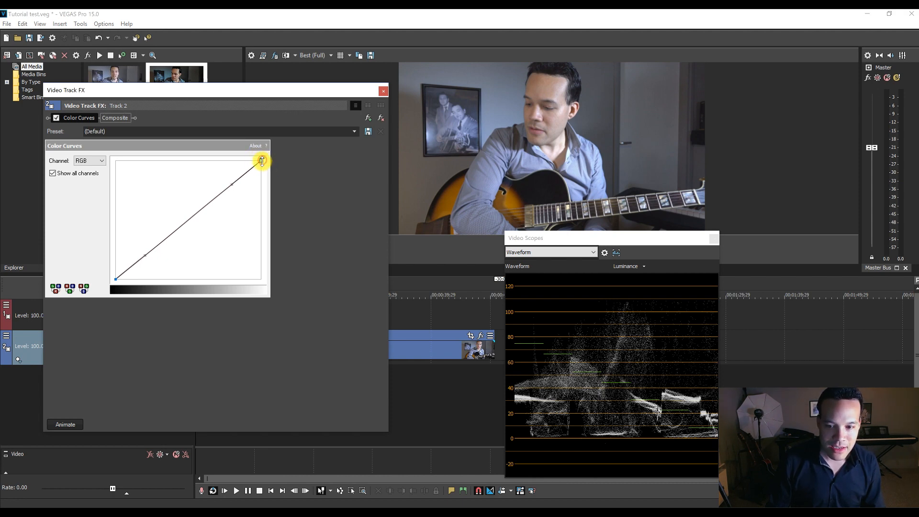
left_click_drag(262, 161, 261, 175)
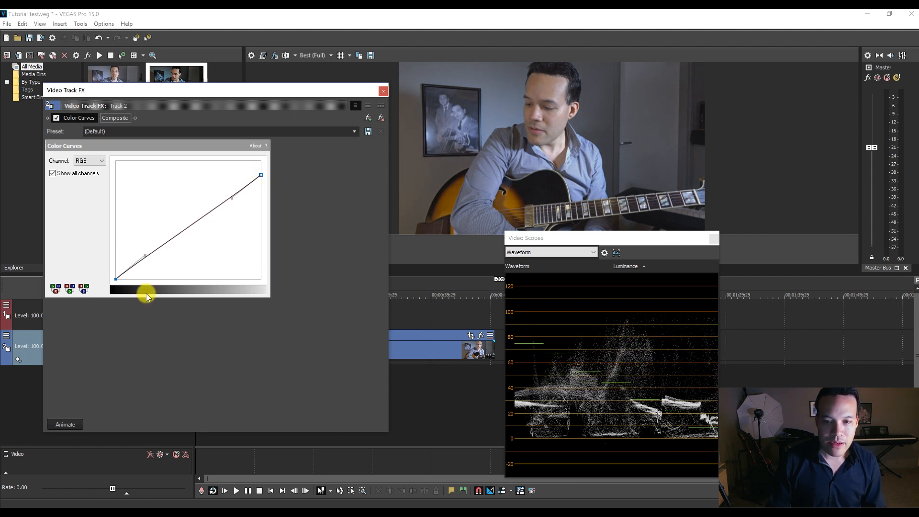
left_click(113, 278)
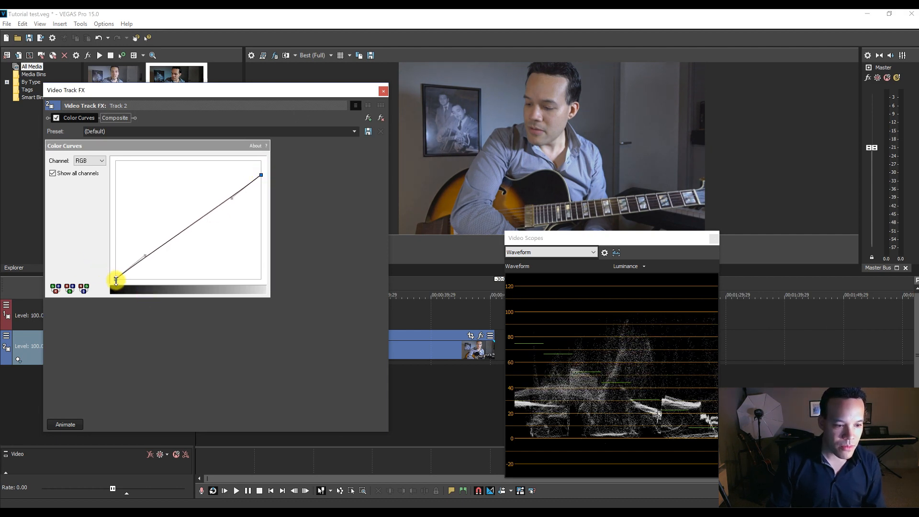
left_click_drag(115, 279, 116, 276)
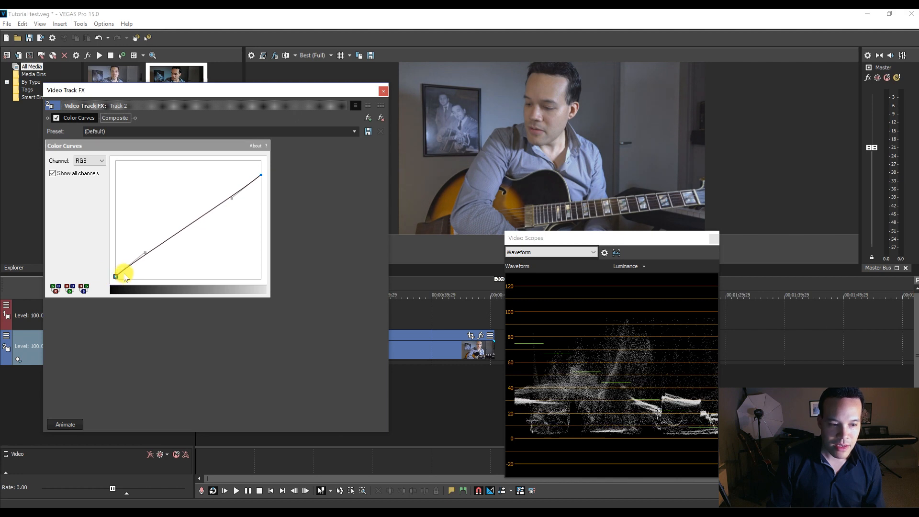
left_click_drag(145, 255, 147, 263)
left_click_drag(148, 265, 147, 262)
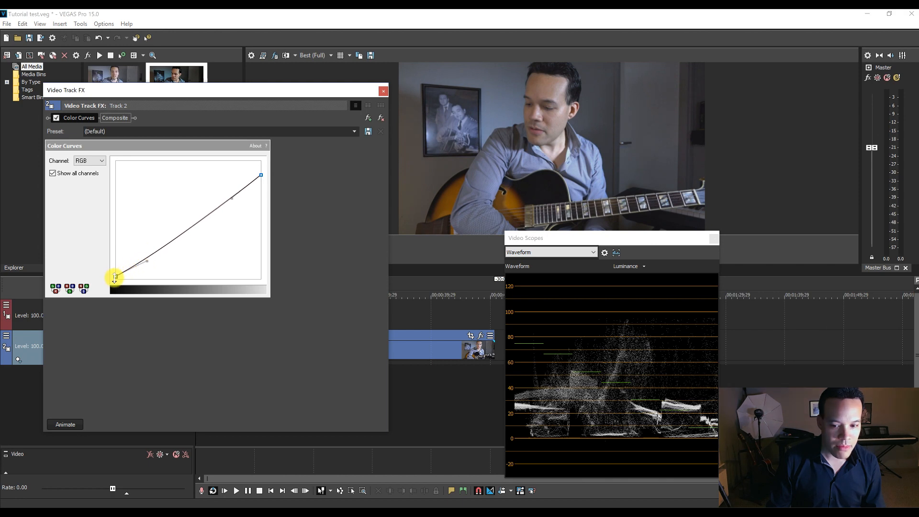
left_click_drag(115, 277, 147, 261)
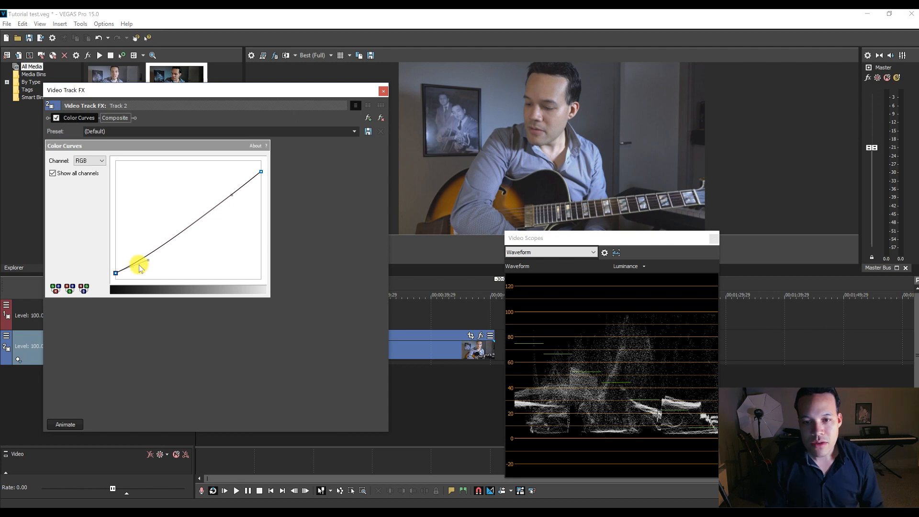
Compare the preview with and without the Color Curves effect, leaving it enabled.
left_click(56, 118)
left_click(56, 119)
left_click(57, 118)
left_click(56, 118)
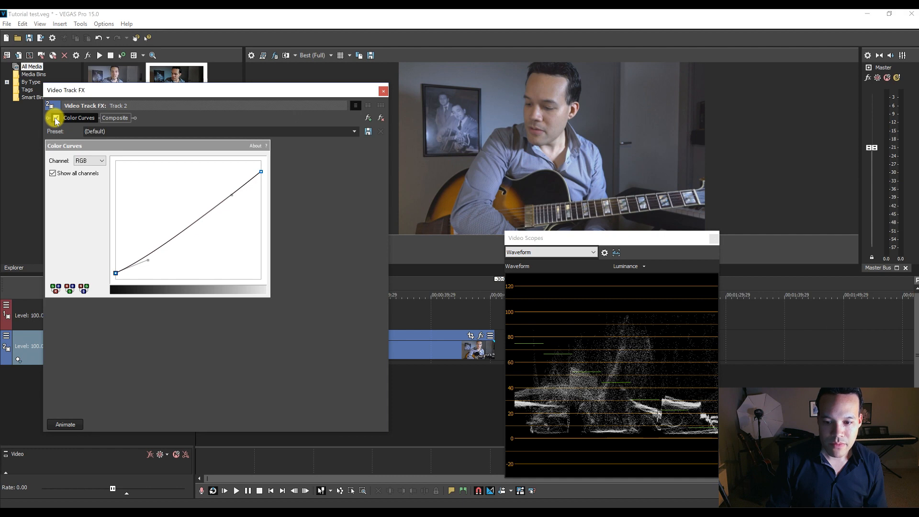
left_click(56, 118)
left_click(56, 118)
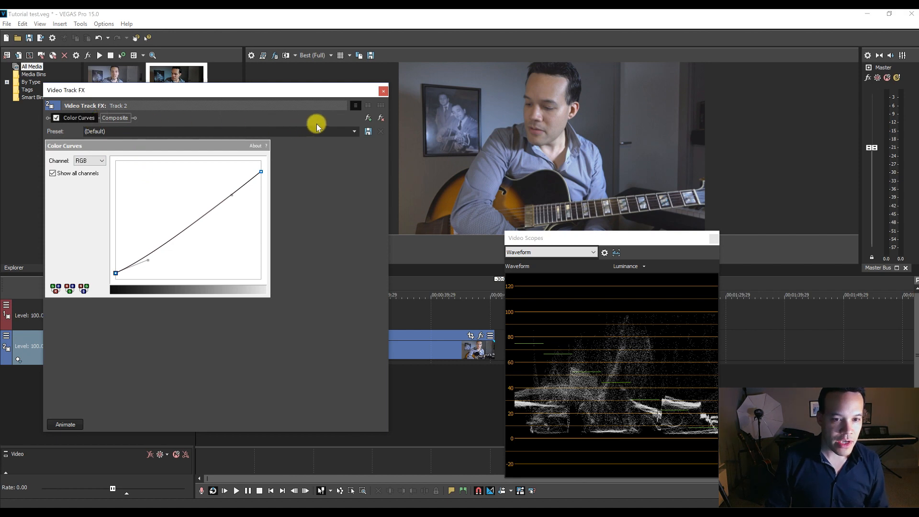
Add the VEGAS Color Corrector effect after Color Curves in track 2's effect chain.
left_click(366, 118)
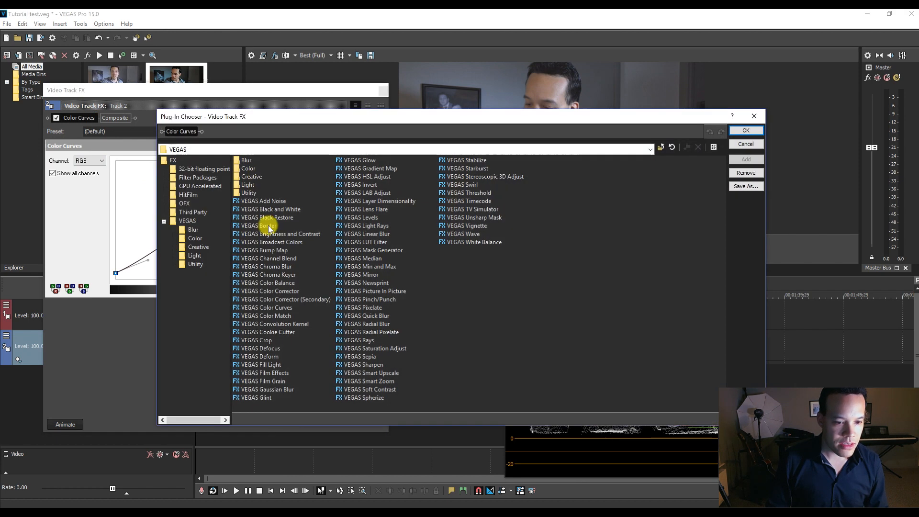
left_click(270, 291)
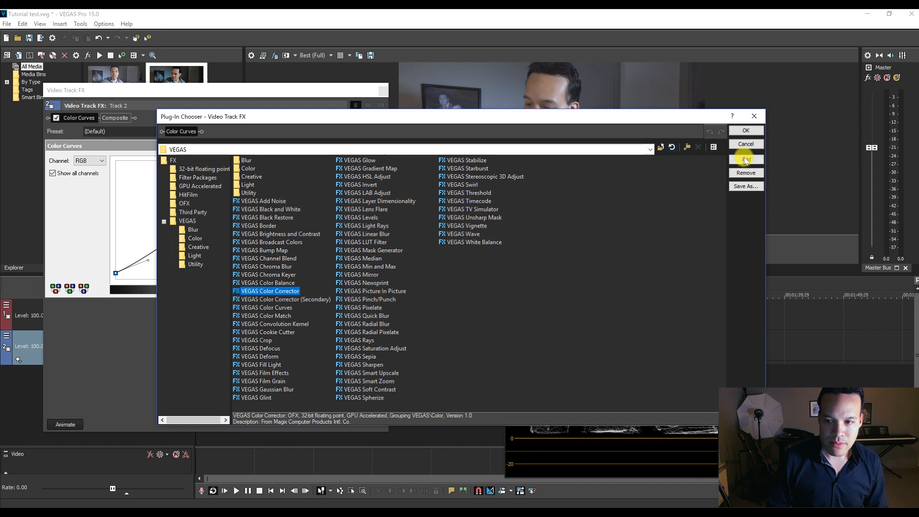
left_click(746, 159)
left_click(746, 132)
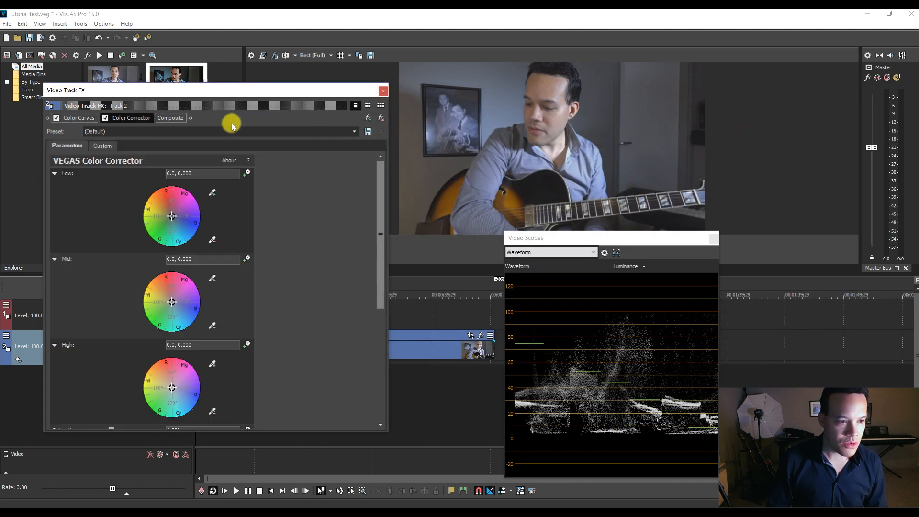
Raise the saturation in the Color Corrector's custom settings, trying 1.4 and settling on 1.25.
left_click(109, 148)
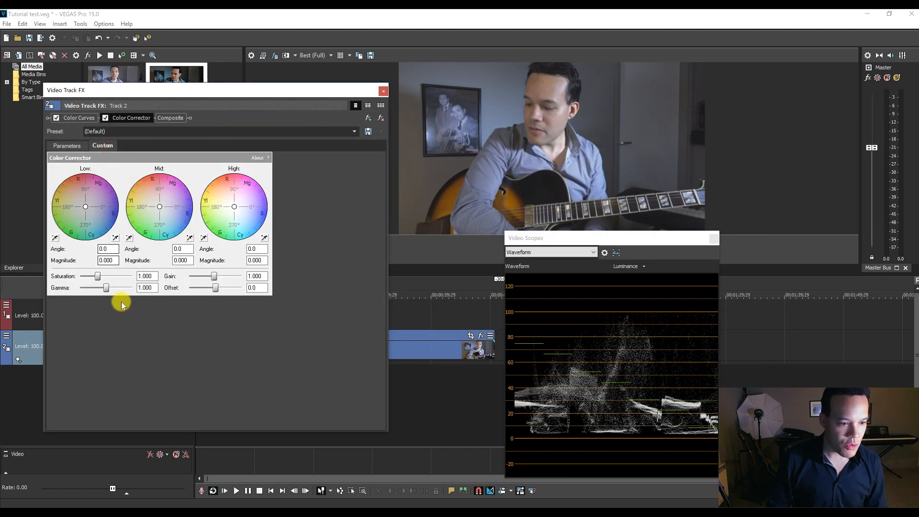
double_click(146, 277)
type("1.4")
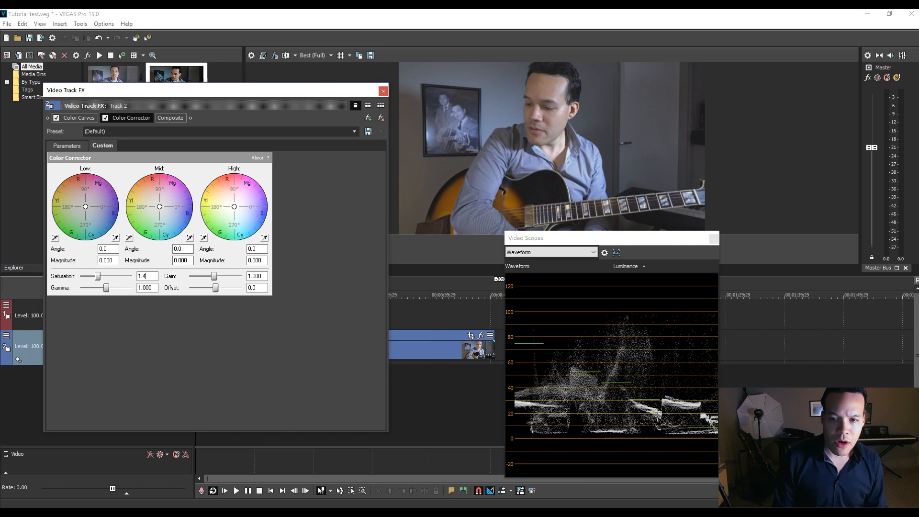
key("Return")
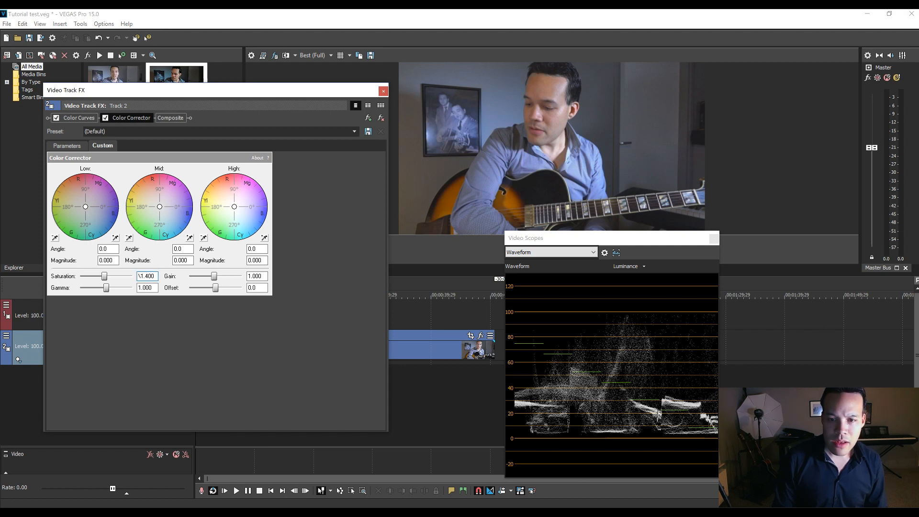
double_click(148, 277)
left_click(154, 278)
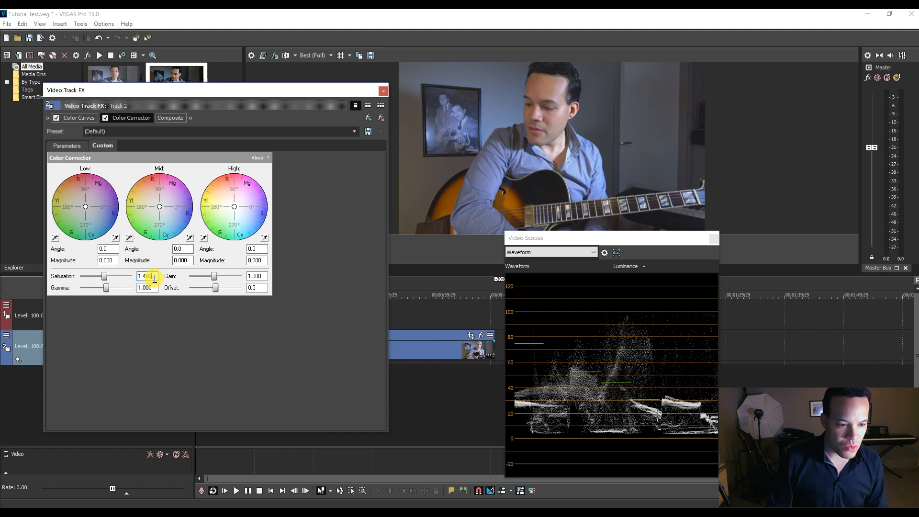
type("1.25")
key("Return")
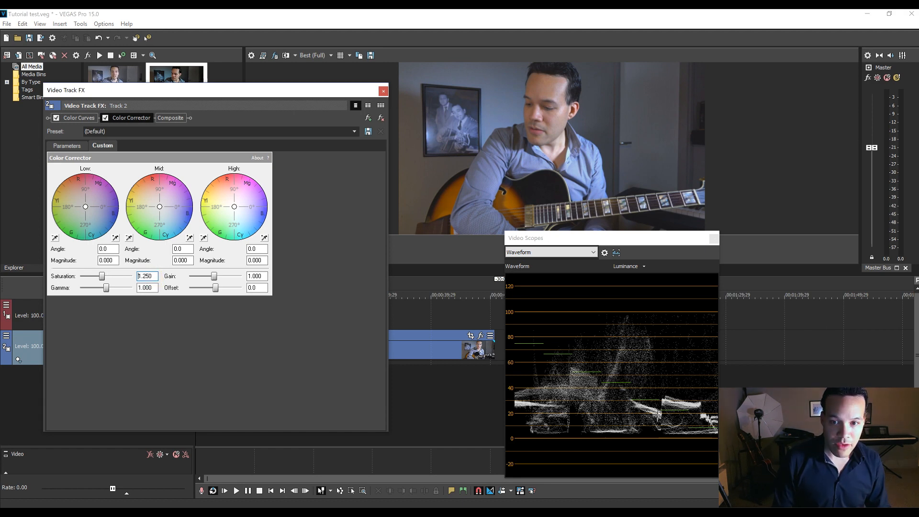
left_click(105, 118)
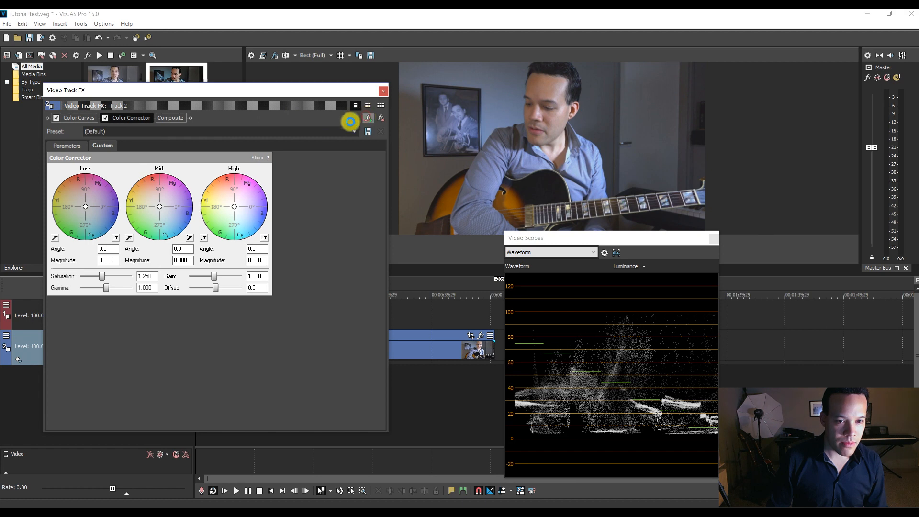
Add a second VEGAS Color Curves effect after the Color Corrector in track 2's effect chain.
left_click(368, 118)
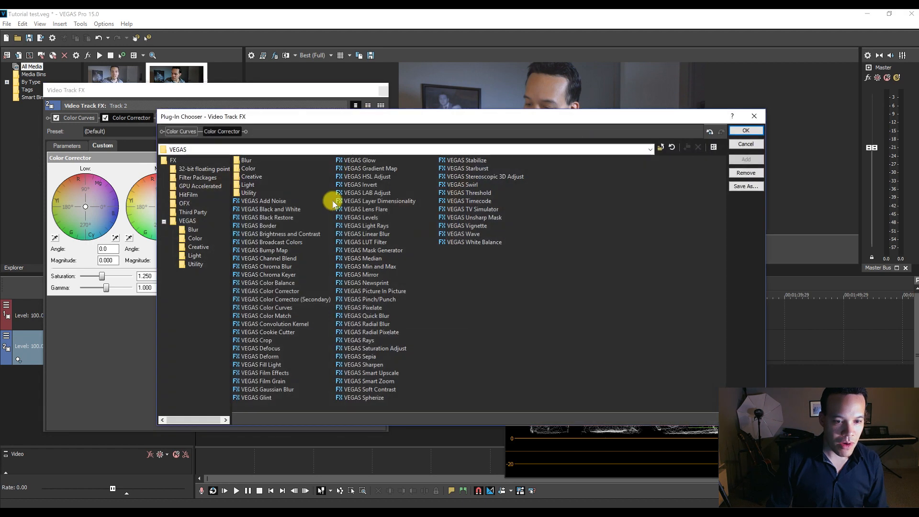
left_click(283, 308)
left_click(744, 158)
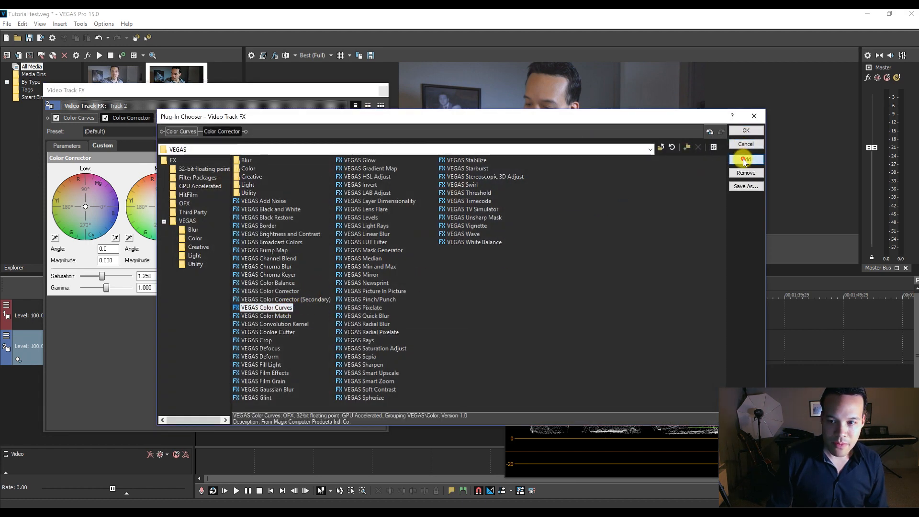
left_click(746, 131)
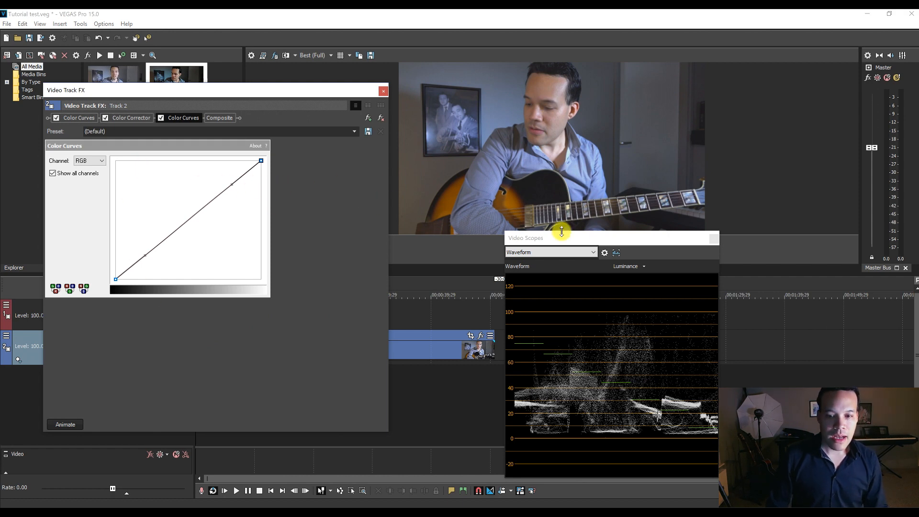
Switch the video scopes to RGB Parade and slightly lower the shadows on the second Color Curves' blue channel.
left_click(594, 253)
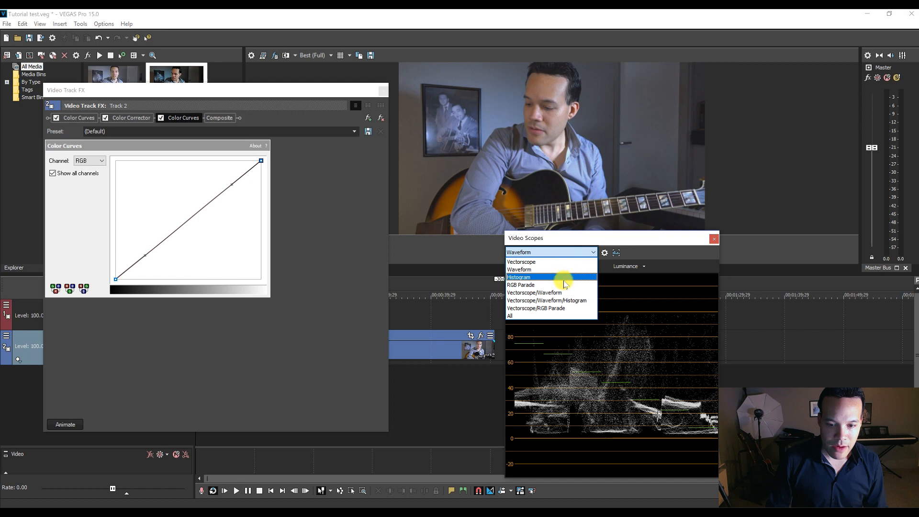
left_click(563, 286)
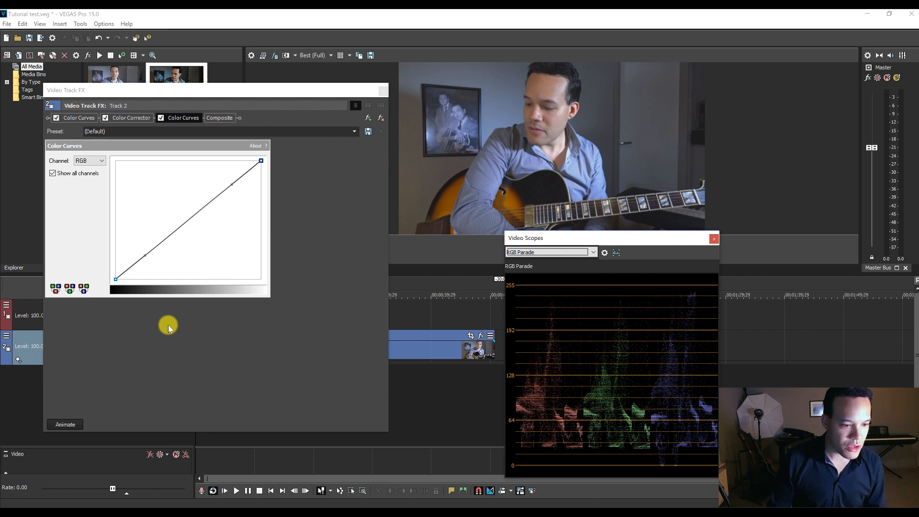
left_click(97, 161)
left_click(91, 188)
left_click(144, 257)
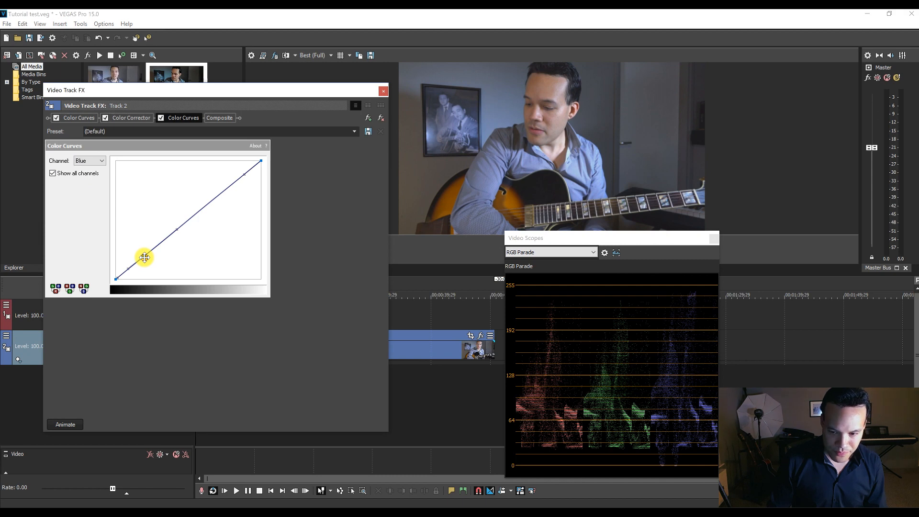
left_click_drag(144, 257, 146, 260)
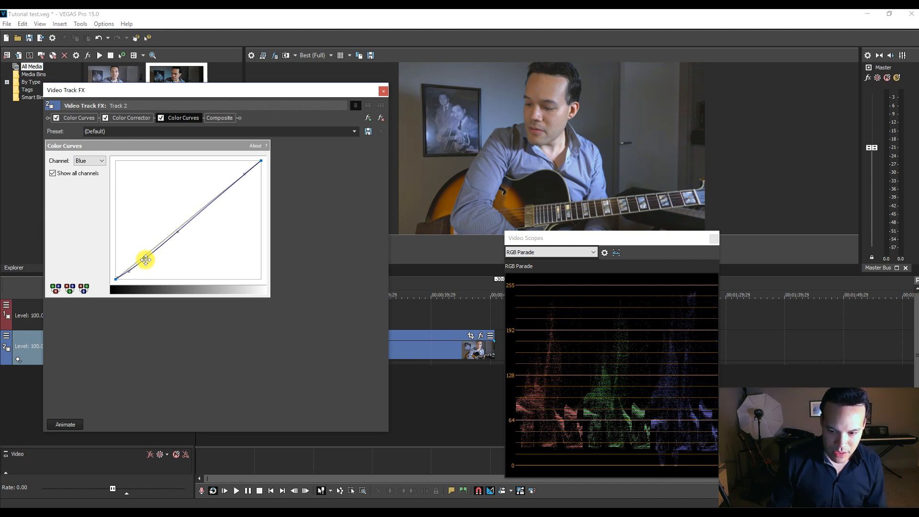
Raise the shadows very slightly on the red channel of the second Color Curves effect.
left_click(96, 161)
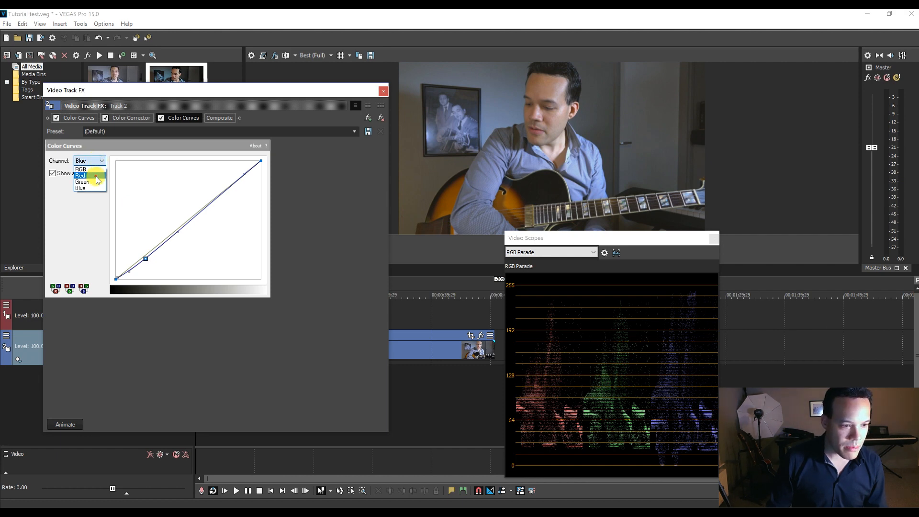
left_click(96, 176)
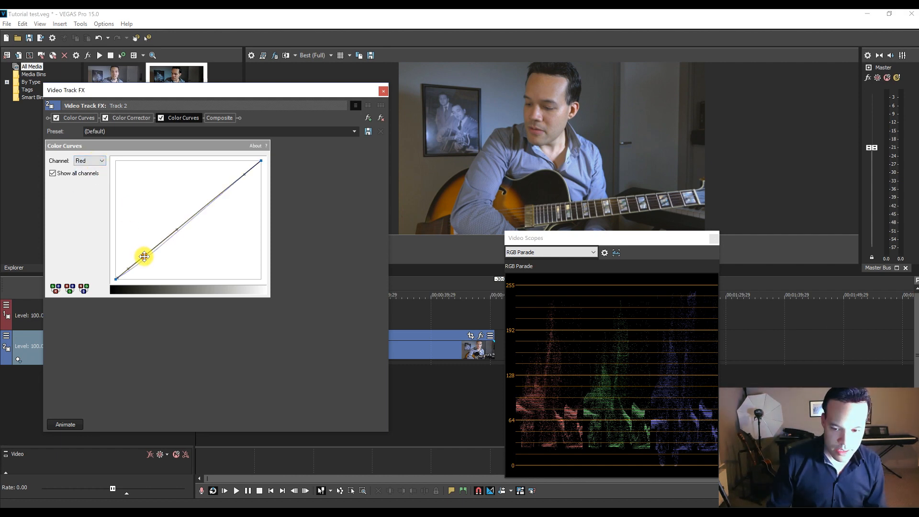
left_click_drag(144, 257, 144, 256)
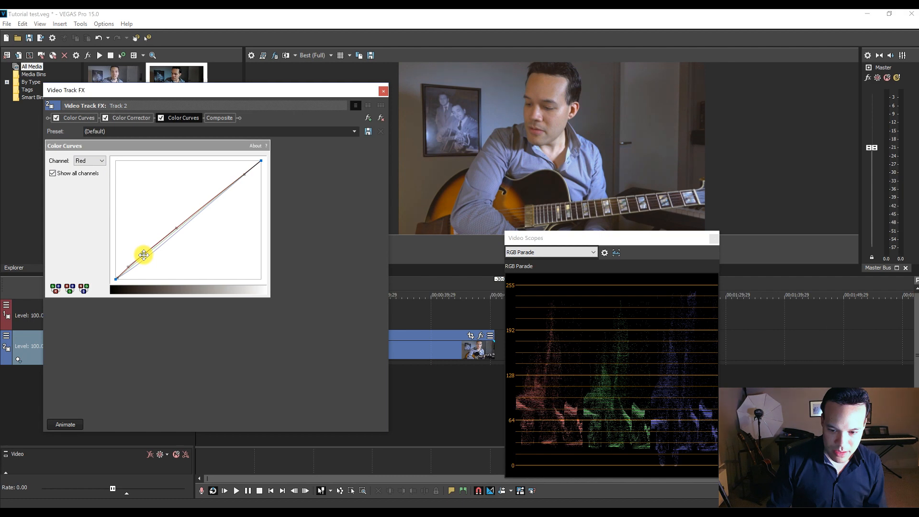
Compare the preview with and without the second Color Curves effect, leaving it enabled.
left_click(161, 118)
left_click(160, 117)
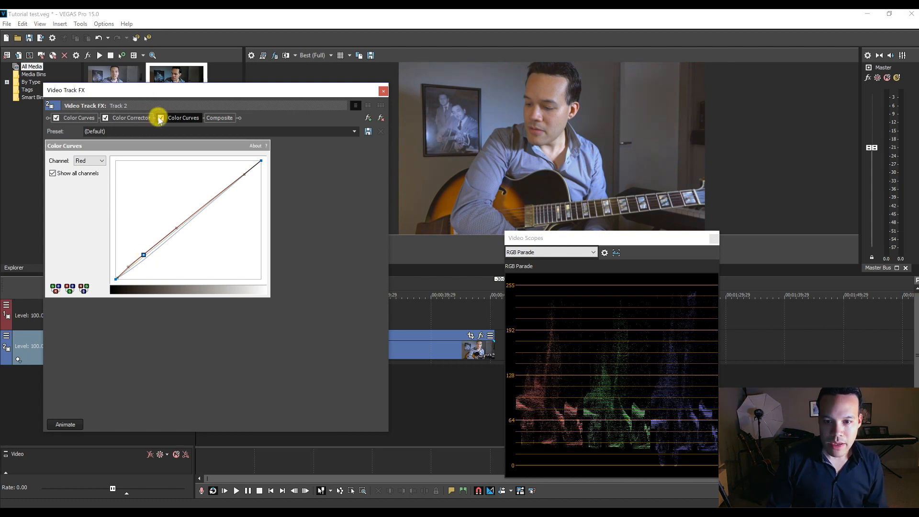
left_click(160, 118)
left_click(160, 119)
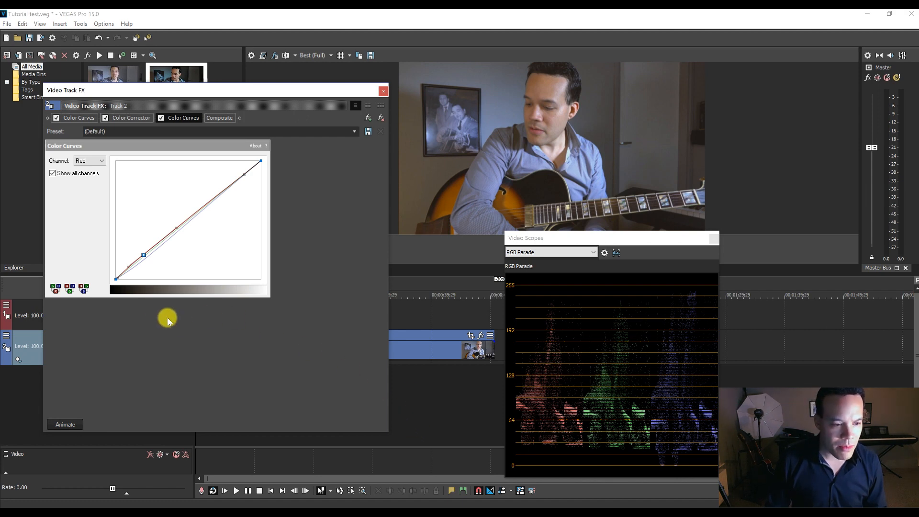
Lift the black point of the blue channel curve in the second Color Curves effect.
left_click(96, 160)
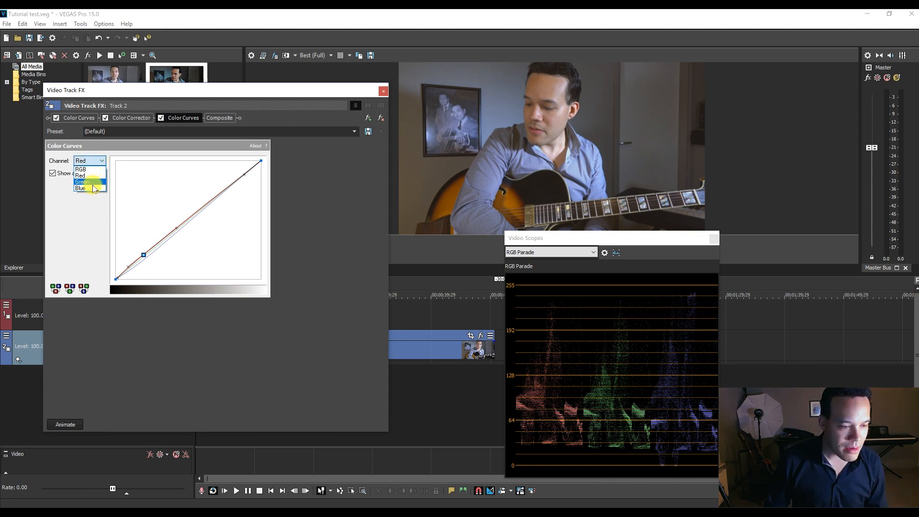
left_click(91, 188)
left_click_drag(117, 276, 117, 269)
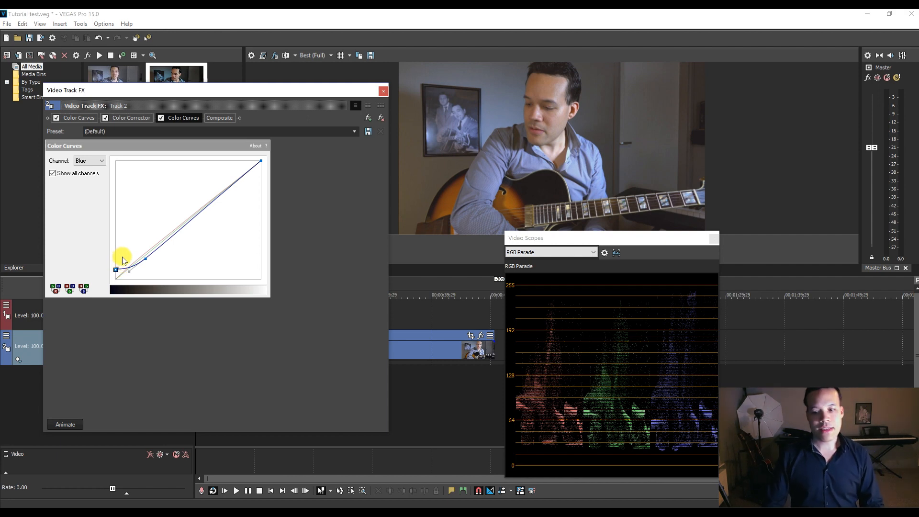
Compare the image with the red and blue channel adjustments switched off and on, leaving the effect enabled.
left_click(161, 118)
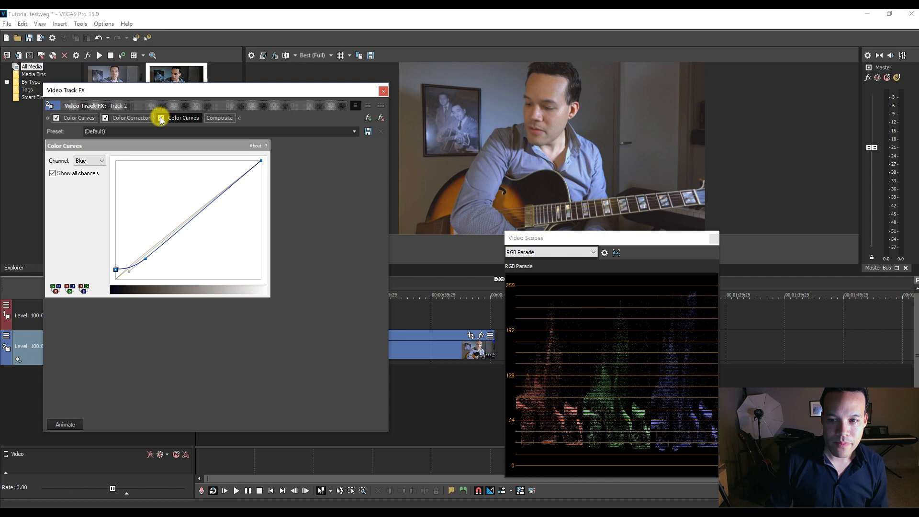
left_click(160, 118)
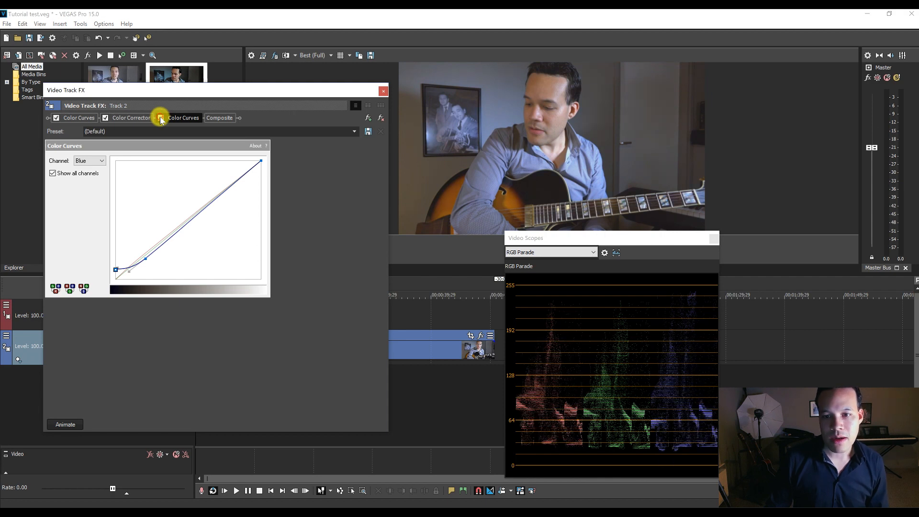
left_click(160, 119)
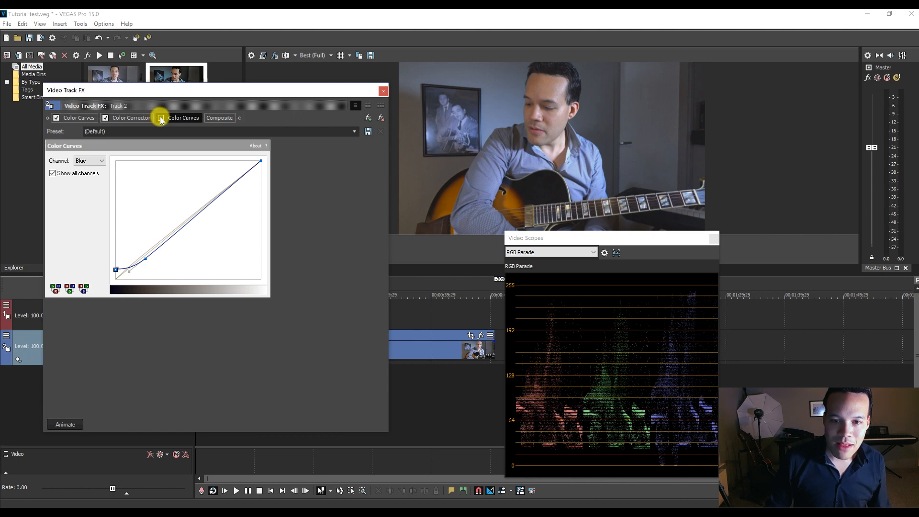
left_click(161, 118)
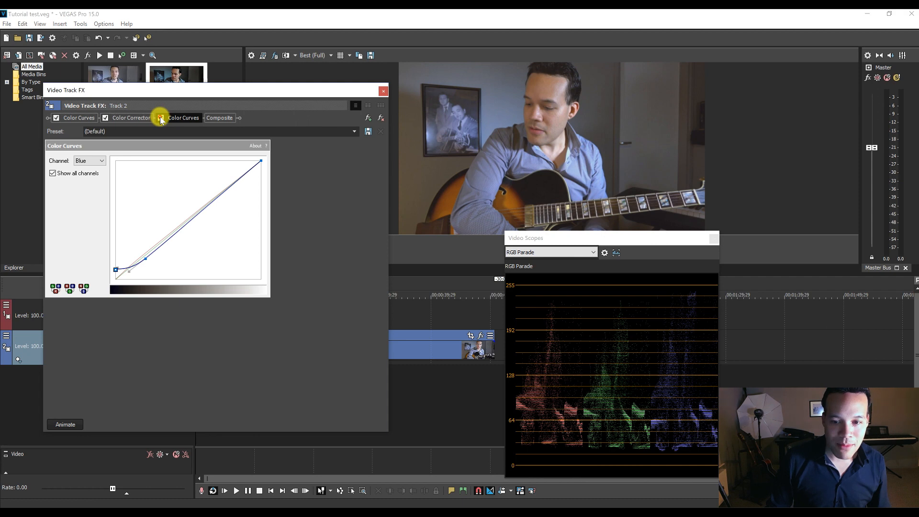
left_click(161, 118)
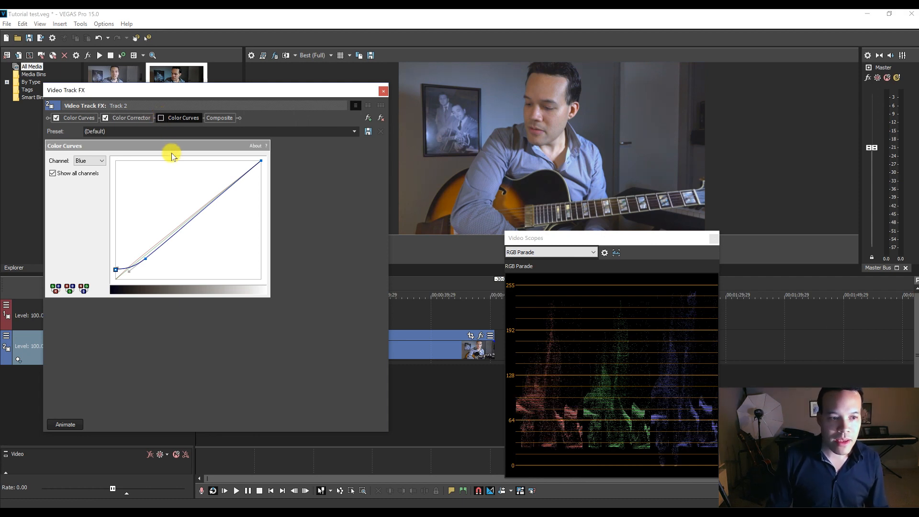
left_click(161, 118)
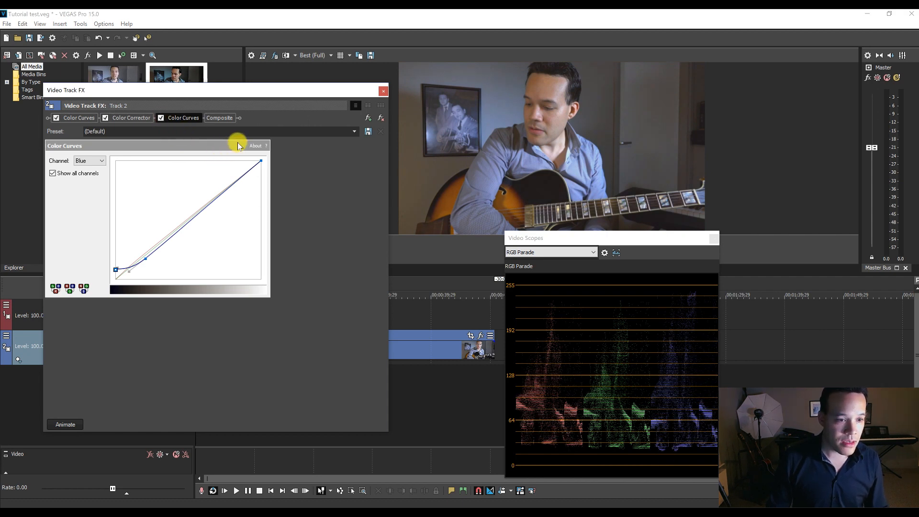
Add the VEGAS LUT Filter effect after the second Color Curves in track 2's effect chain.
left_click(367, 118)
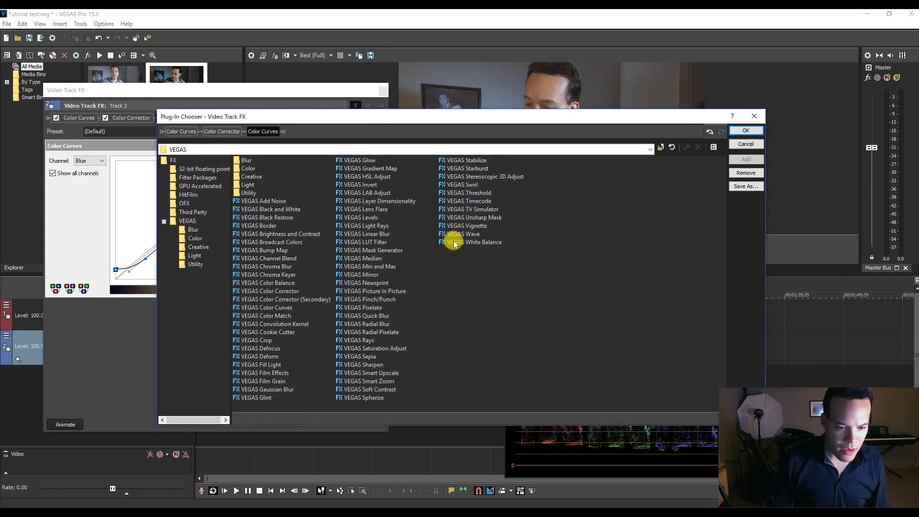
left_click(381, 242)
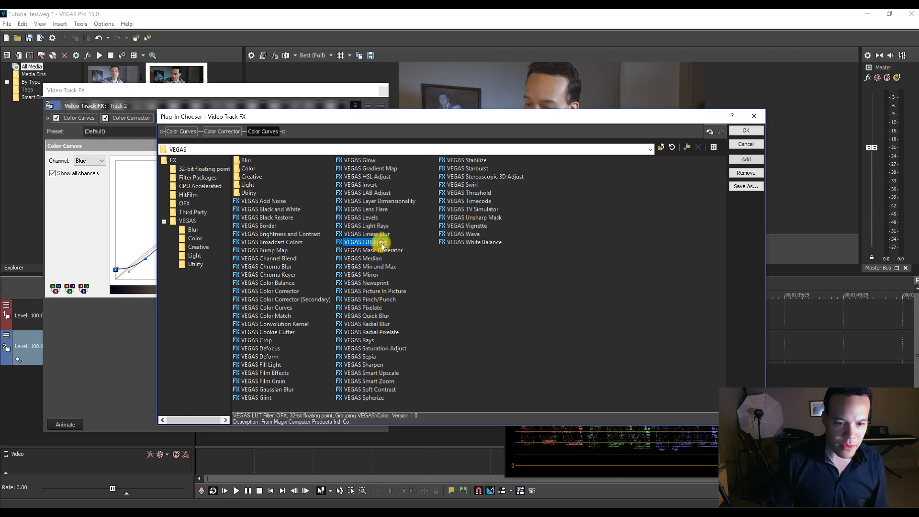
left_click(746, 159)
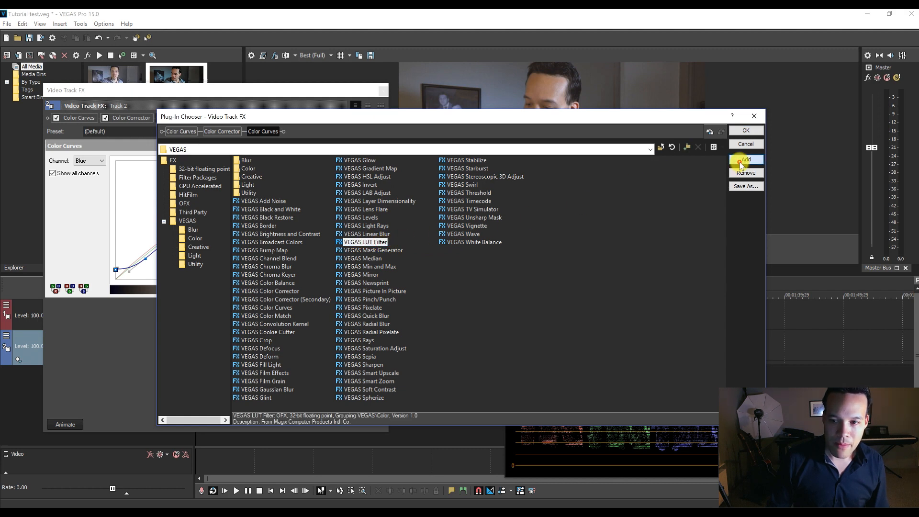
left_click(746, 131)
Load the LUT file Skyfall - Rec709.cube from the LUT, Triune, STANDARD folder into the LUT Filter effect.
left_click(133, 174)
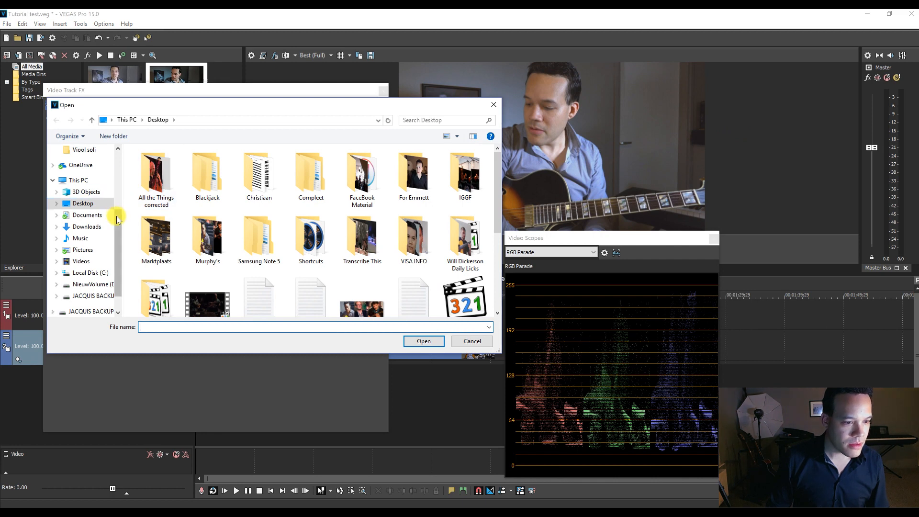
scroll(102, 180, "up", 3)
left_click(91, 184)
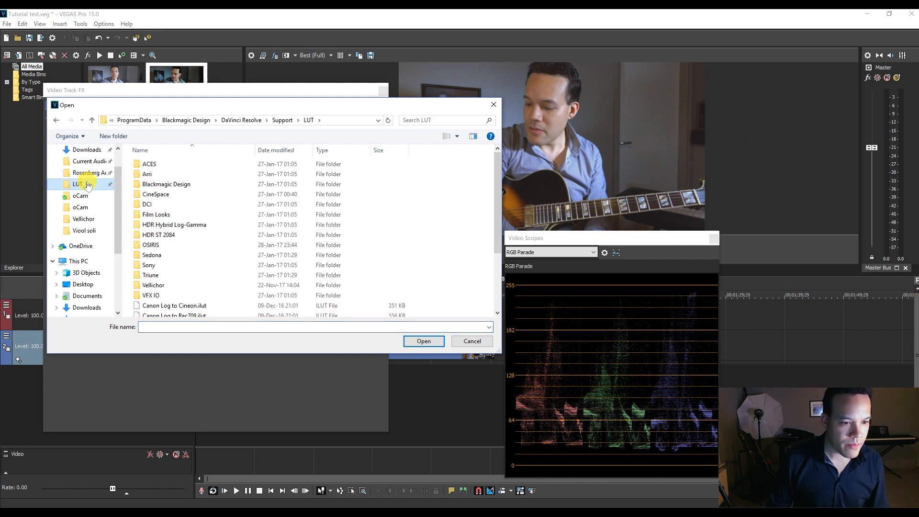
double_click(162, 275)
double_click(152, 196)
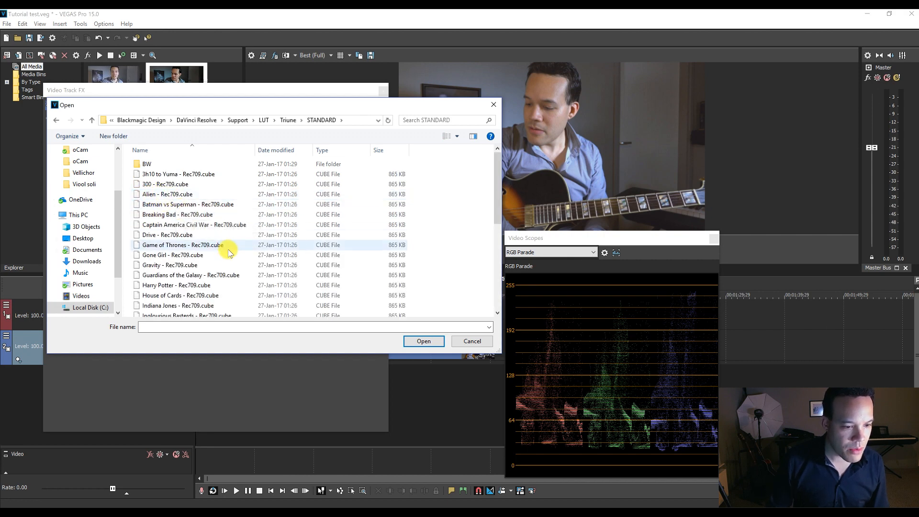
scroll(230, 246, "down", 2)
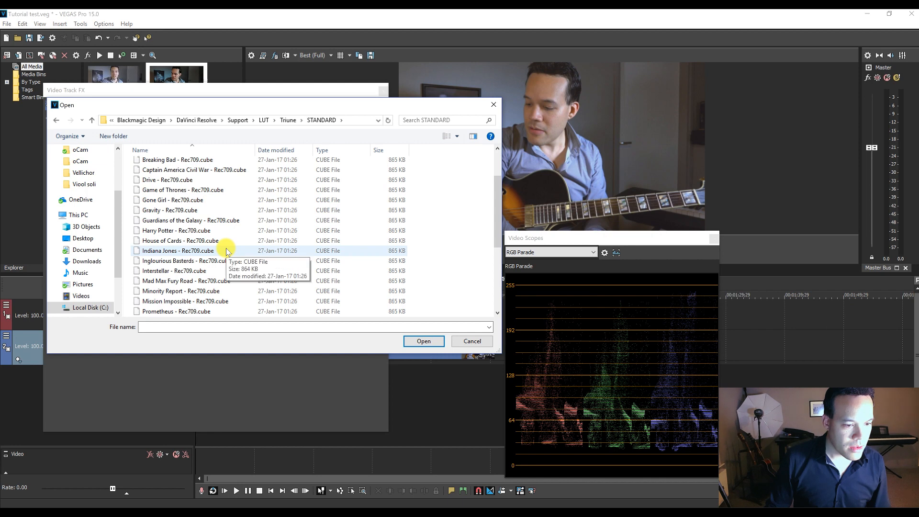
scroll(228, 252, "down", 4)
scroll(226, 250, "up", 2)
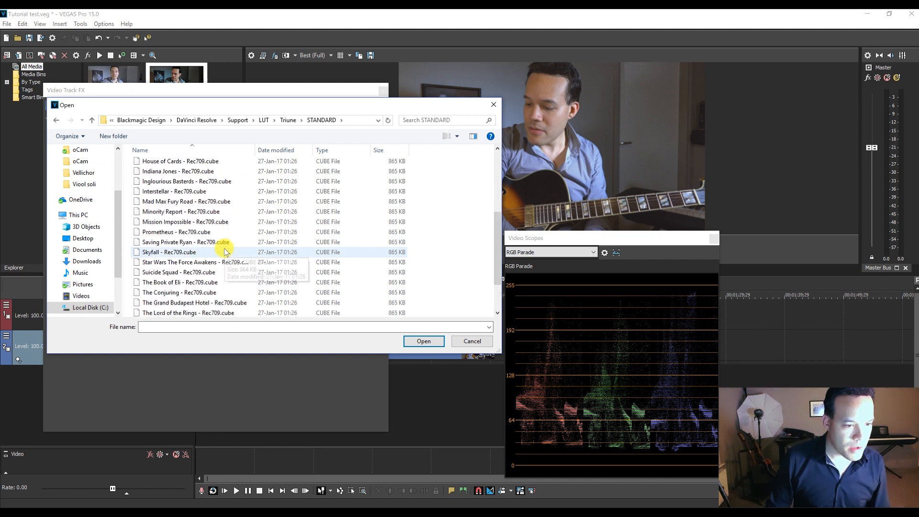
left_click(168, 253)
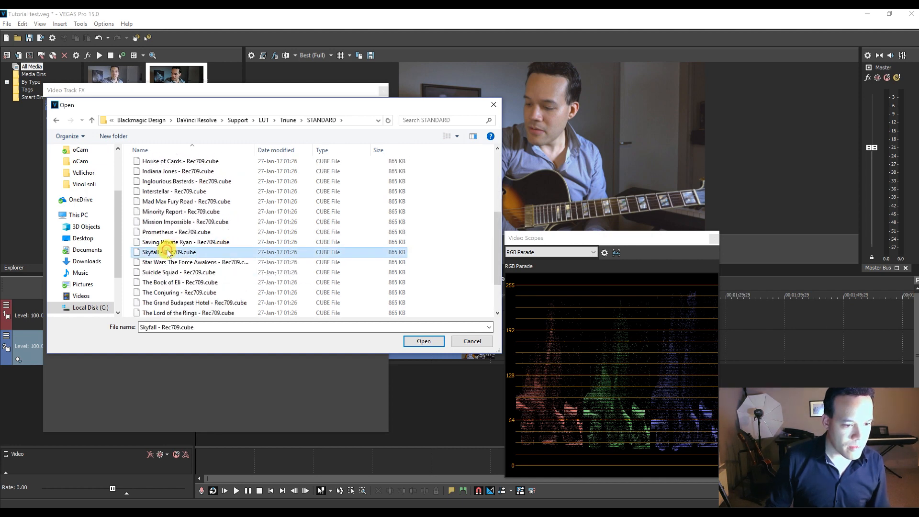
left_click(412, 341)
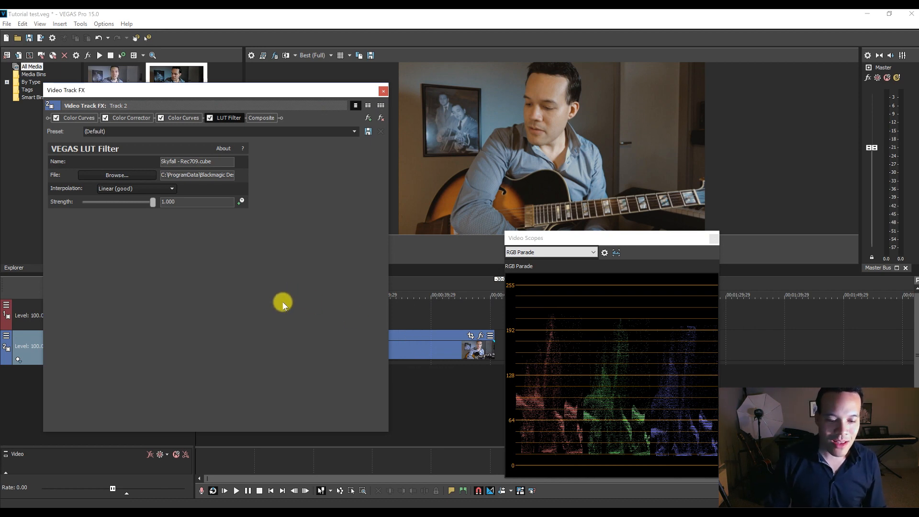
Compare the graded preview side by side with the Resolve - result.jpg reference in IrfanView, minimizing the reference when done.
left_click(296, 514)
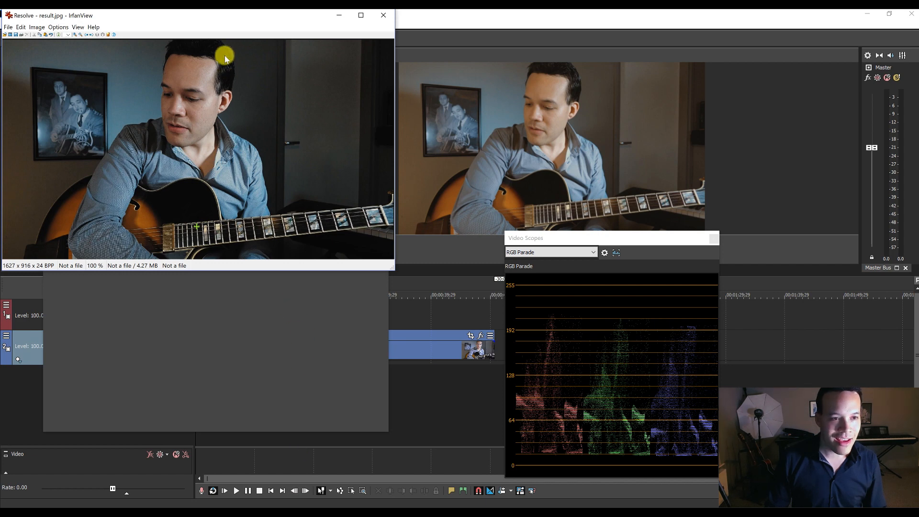
mouse_move(221, 18)
left_mouse_down()
mouse_move(232, 28)
mouse_move(221, 30)
left_mouse_up()
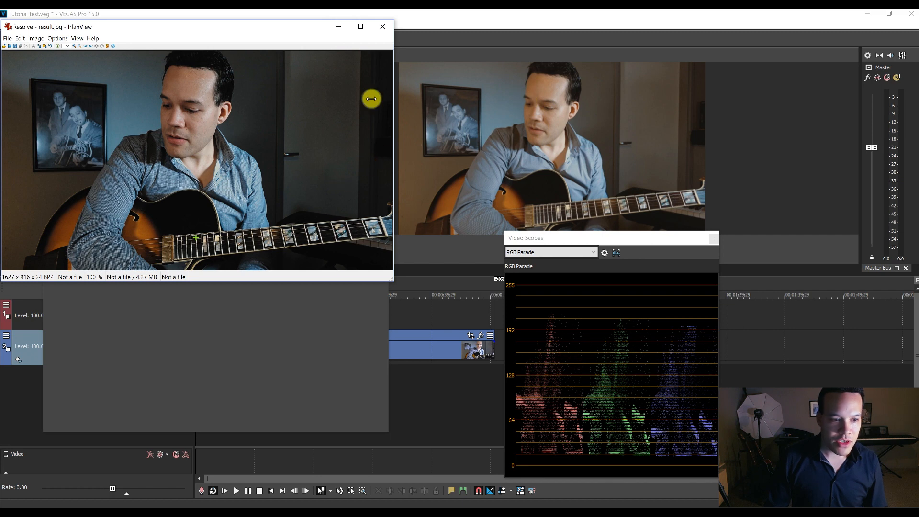
left_click(338, 26)
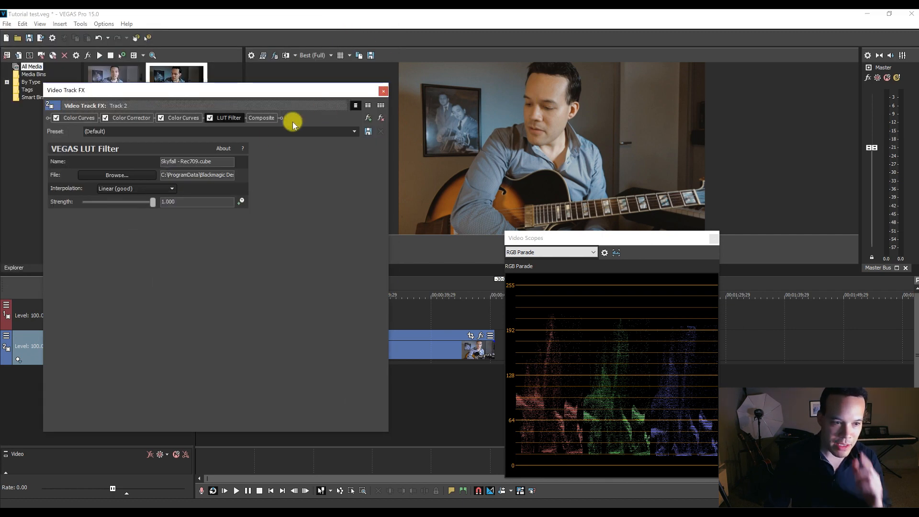
Disable the second Color Curves effect and check the preview against the Resolve reference image, closing the video scopes.
left_click(161, 118)
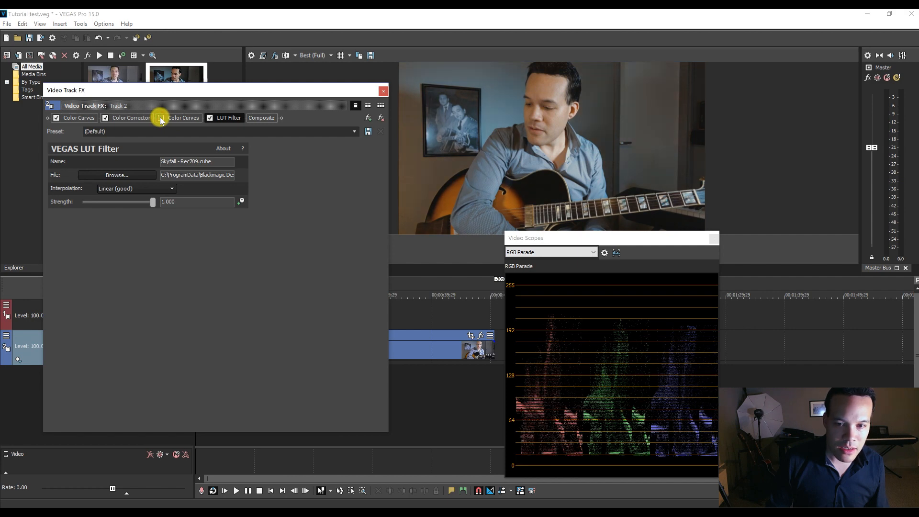
left_click(291, 507)
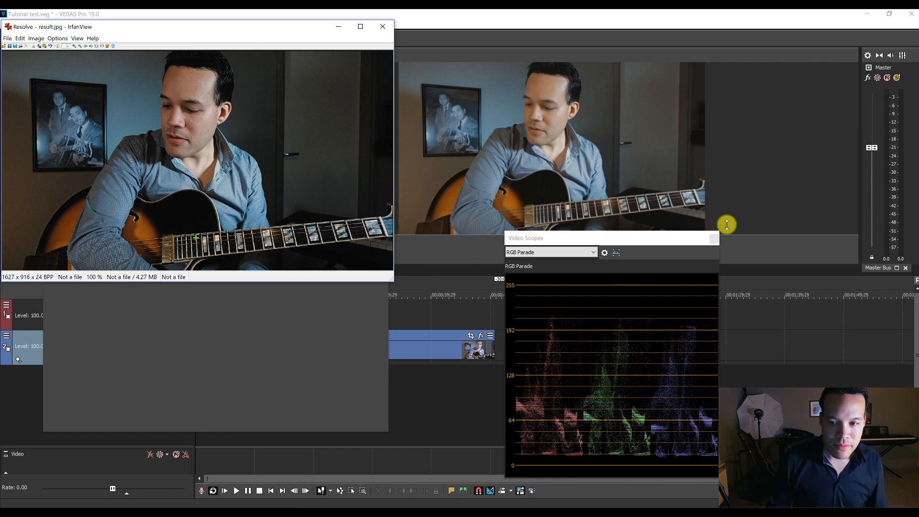
left_click(715, 240)
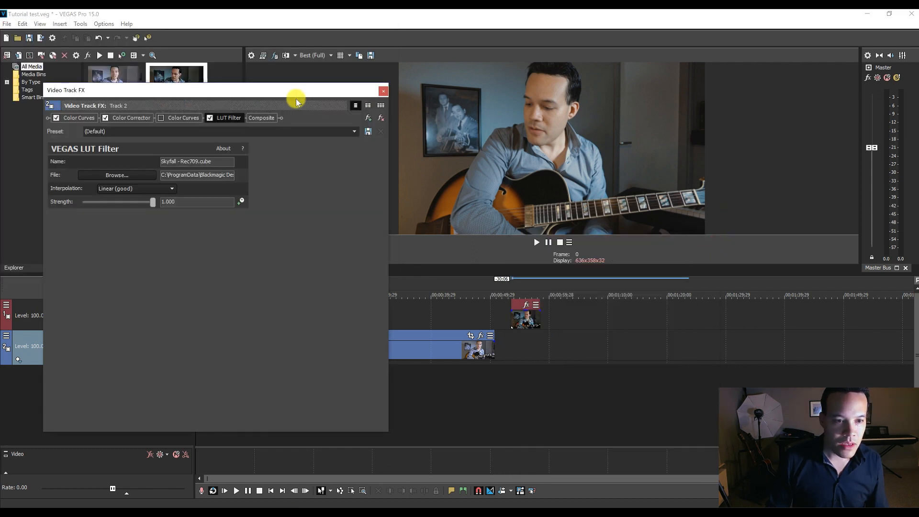
Close the track effects window and compare the clip's first frame with the reference still on track 1.
left_click(383, 93)
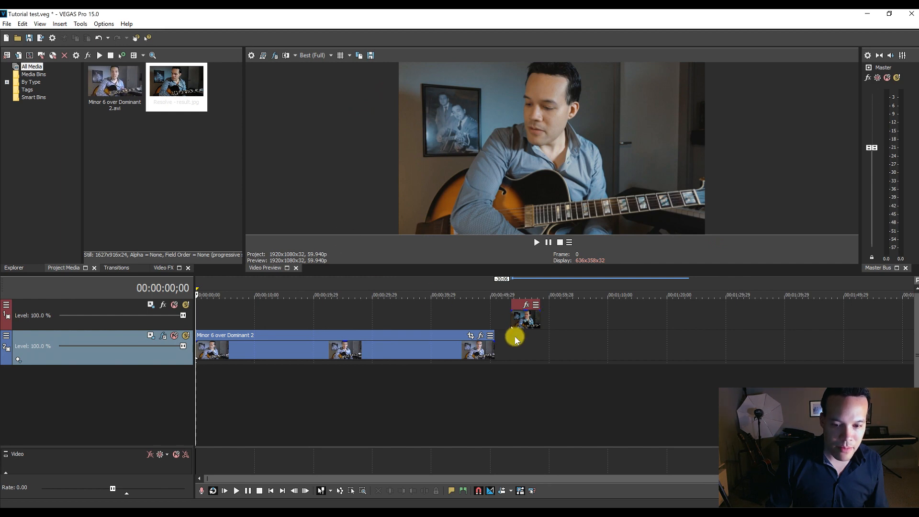
left_click(515, 337)
key("Home")
left_click(516, 337)
key("Home")
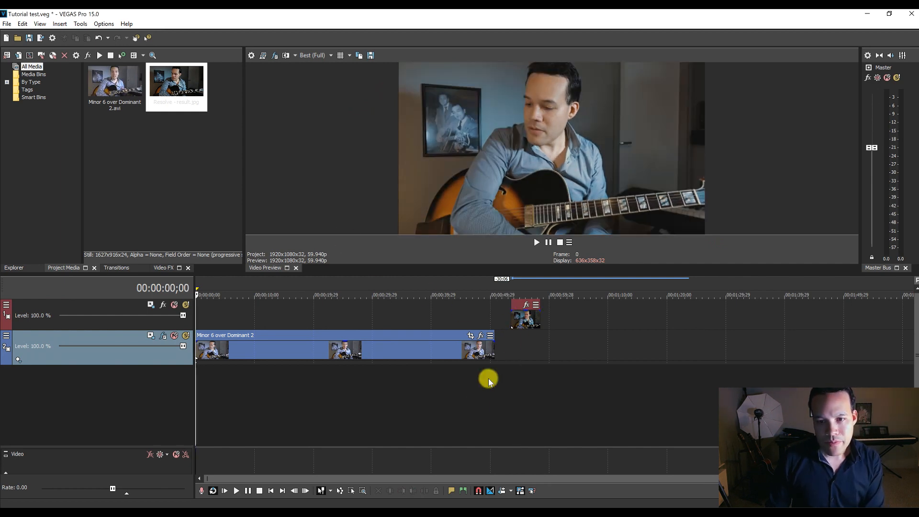
Reopen track 2's effect chain and check the reference still against the start of the graded clip again.
left_click(165, 336)
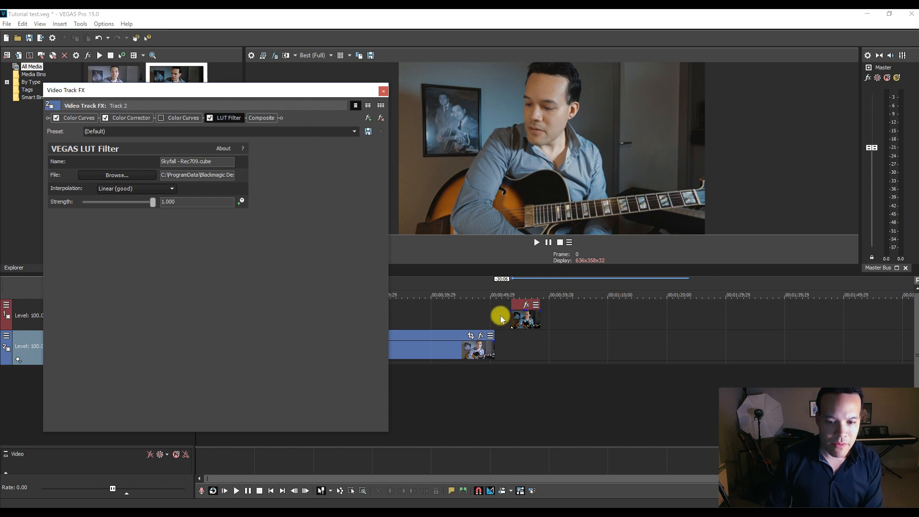
left_click(522, 334)
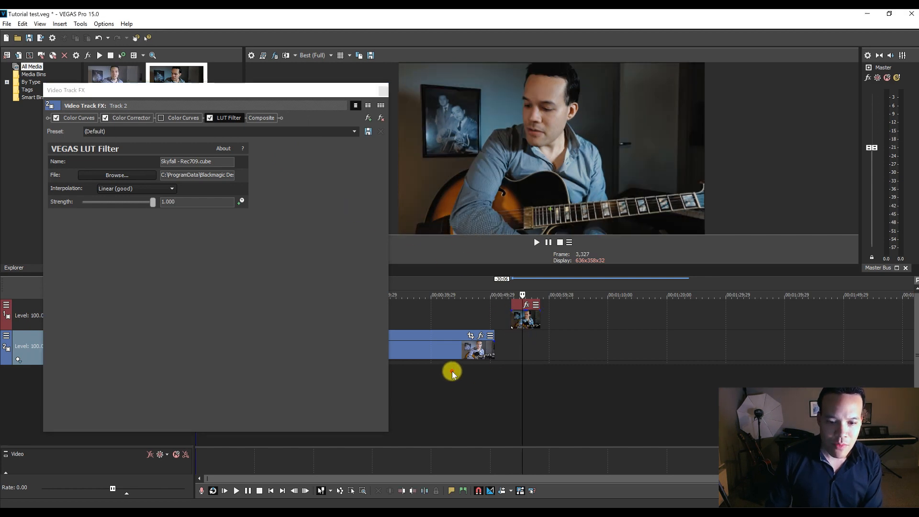
left_click(453, 372)
left_click(522, 343)
left_click(521, 344)
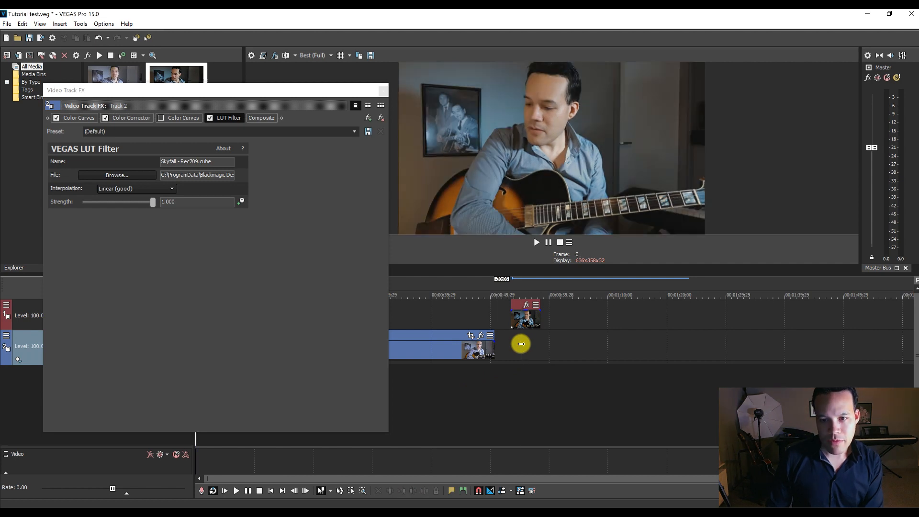
key("Home")
left_click(521, 344)
key("Home")
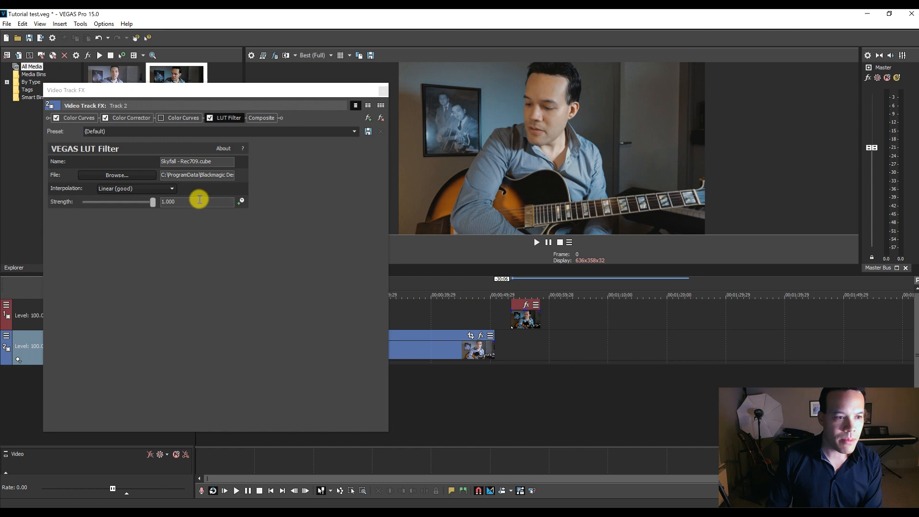
Raise the RGB curve's black and white points in the first Color Curves effect, with the video scopes set to Waveform.
left_click(81, 118)
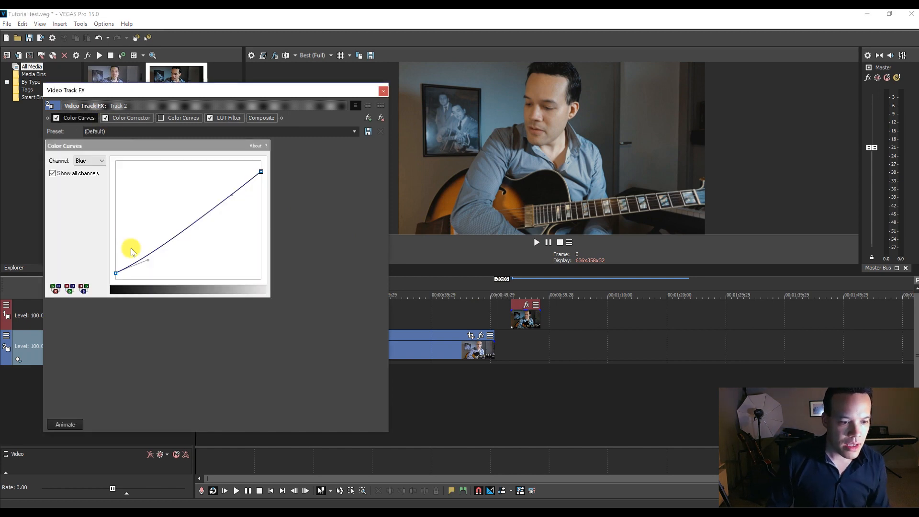
left_click(93, 161)
left_click(95, 170)
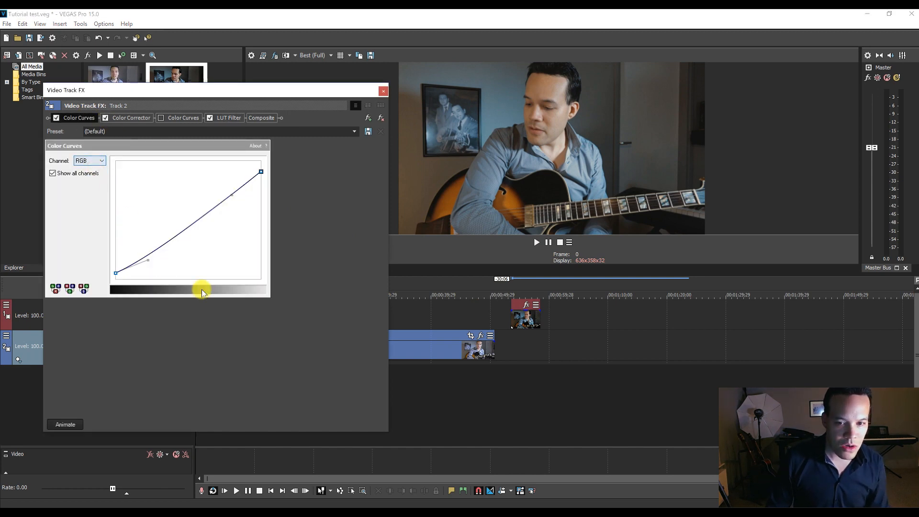
key("ctrl+alt+6")
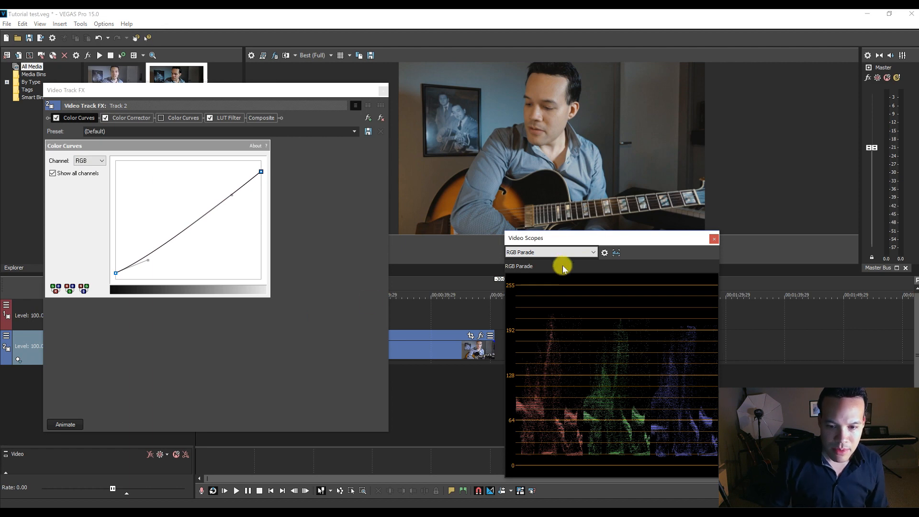
left_click(593, 252)
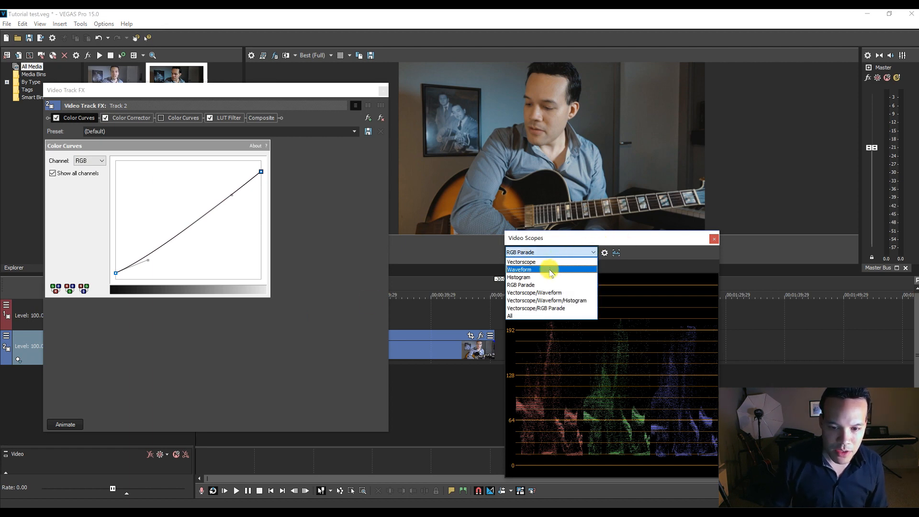
left_click(541, 270)
left_click_drag(590, 243, 701, 229)
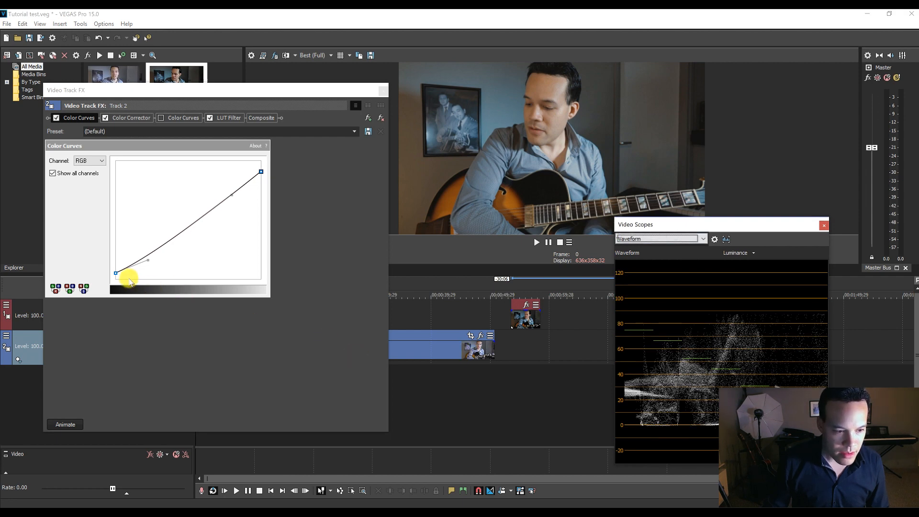
left_click(116, 269)
mouse_move(117, 268)
left_mouse_down()
mouse_move(148, 263)
mouse_move(115, 267)
left_mouse_up()
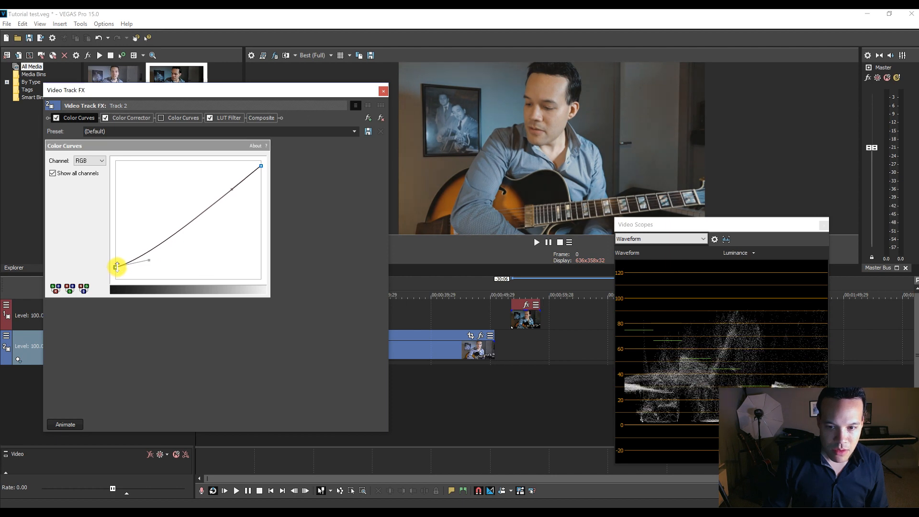
Add the VEGAS Brightness and Contrast effect between the Color Corrector and the second Color Curves, with contrast set to 0.170.
left_click(129, 119)
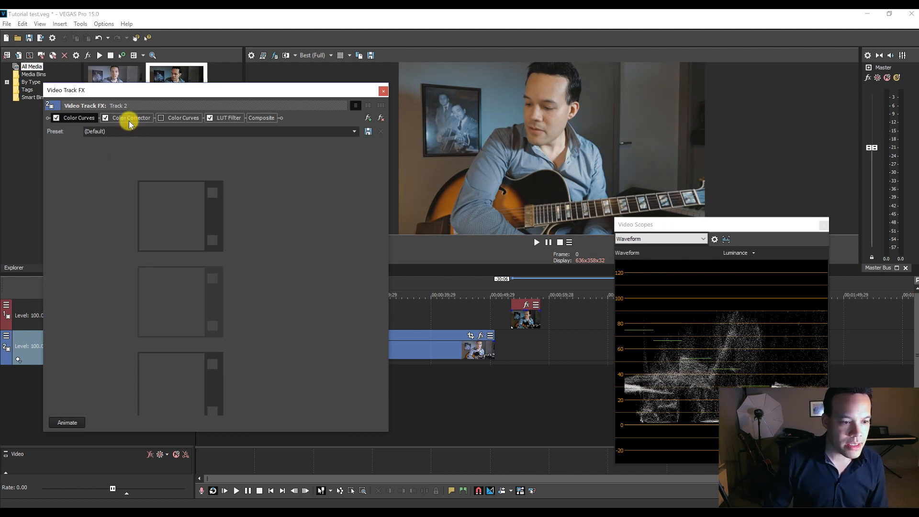
left_click(102, 145)
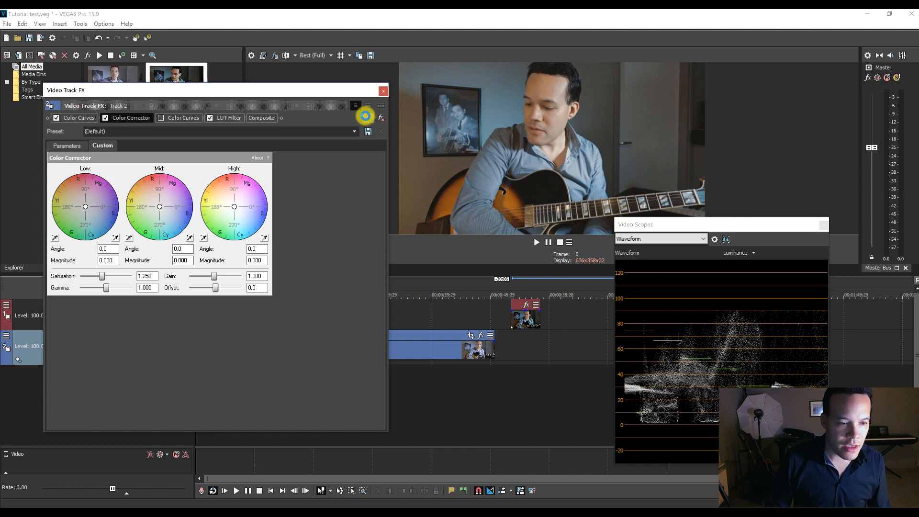
left_click(368, 118)
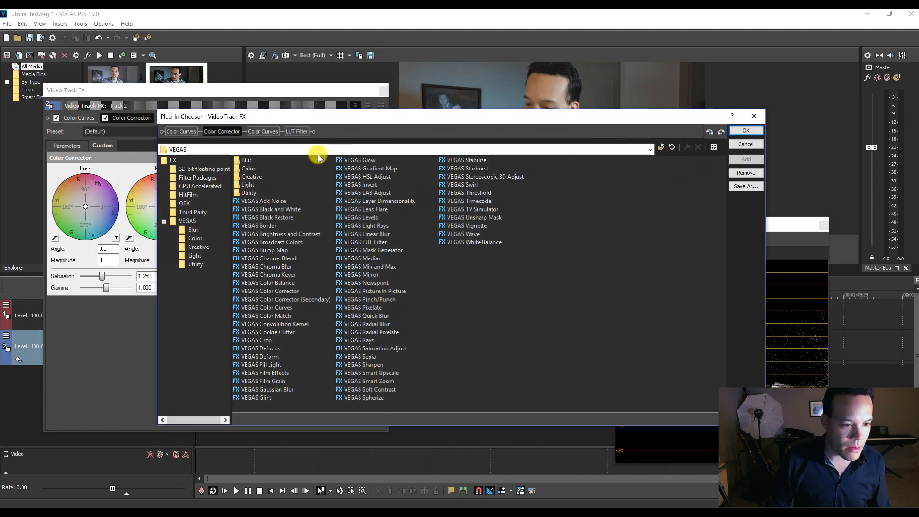
left_click(269, 233)
left_click(745, 160)
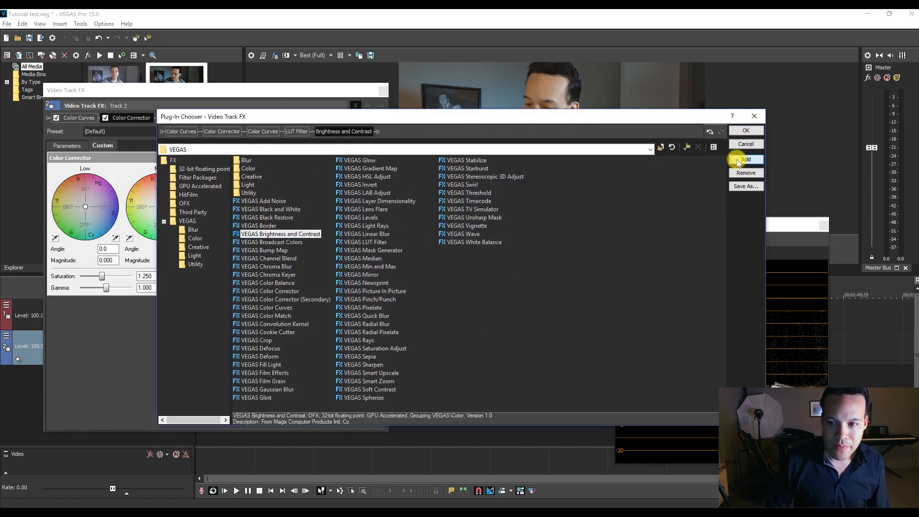
left_click(747, 131)
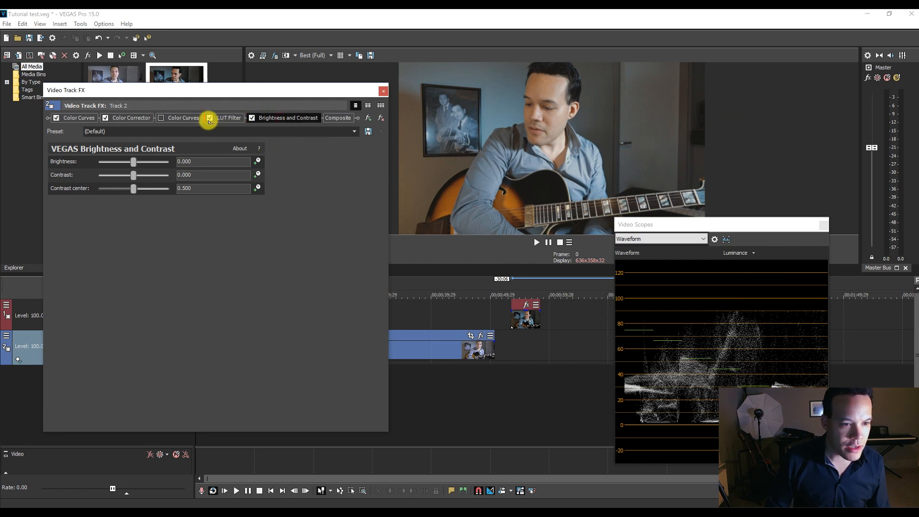
left_click_drag(170, 124, 168, 120)
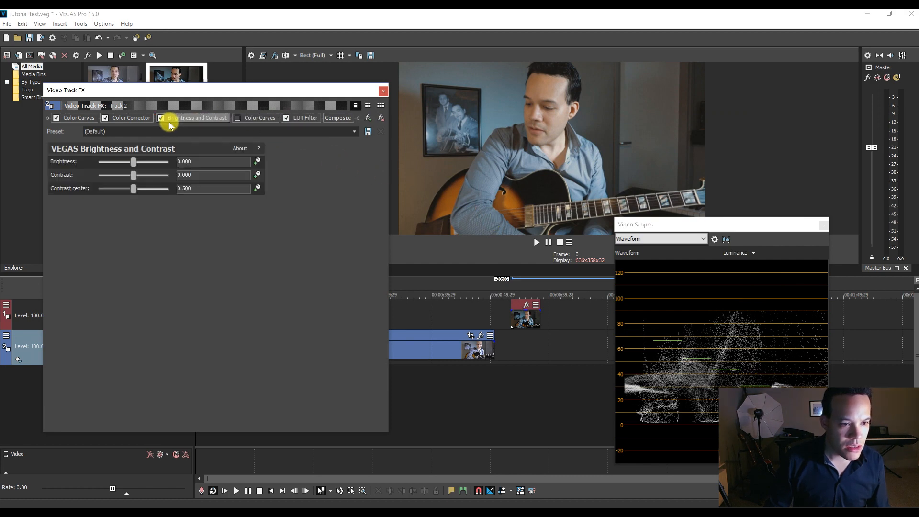
left_click_drag(113, 117, 212, 117)
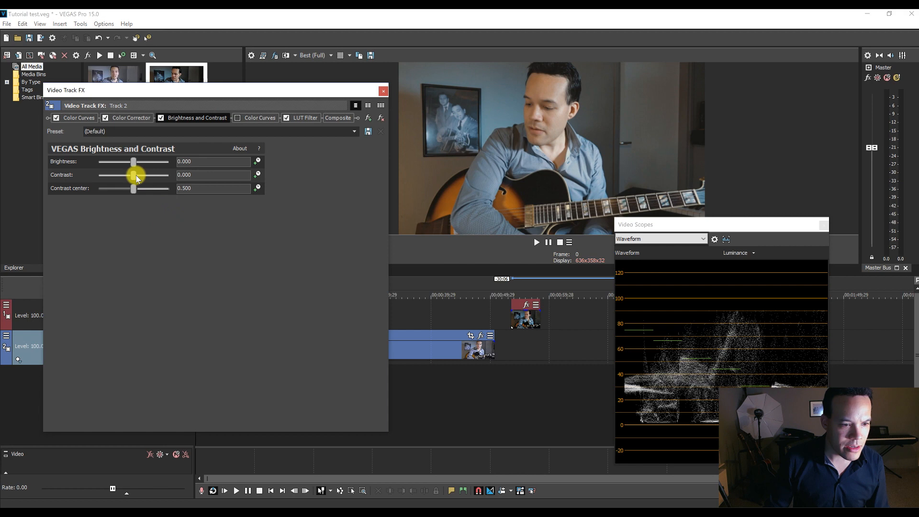
left_click_drag(133, 175, 140, 175)
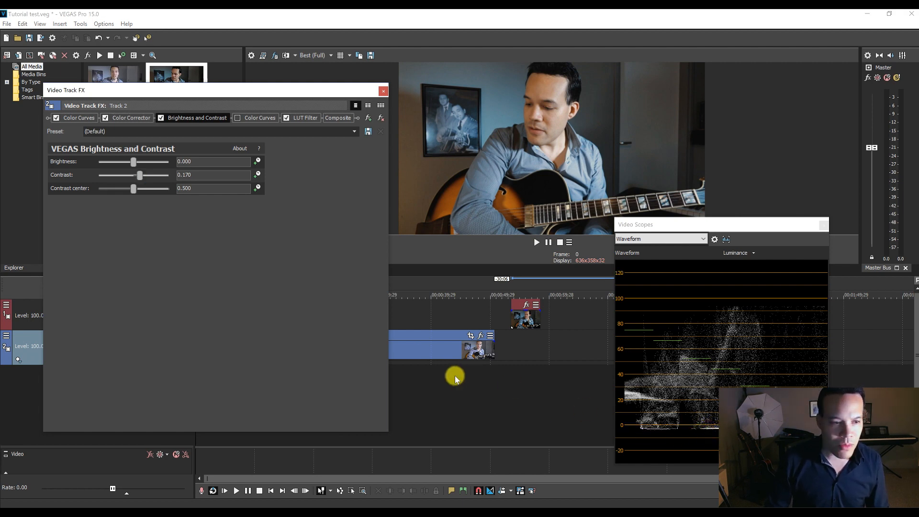
Lift both end points of the first Color Curves effect's RGB curve further.
left_click(80, 117)
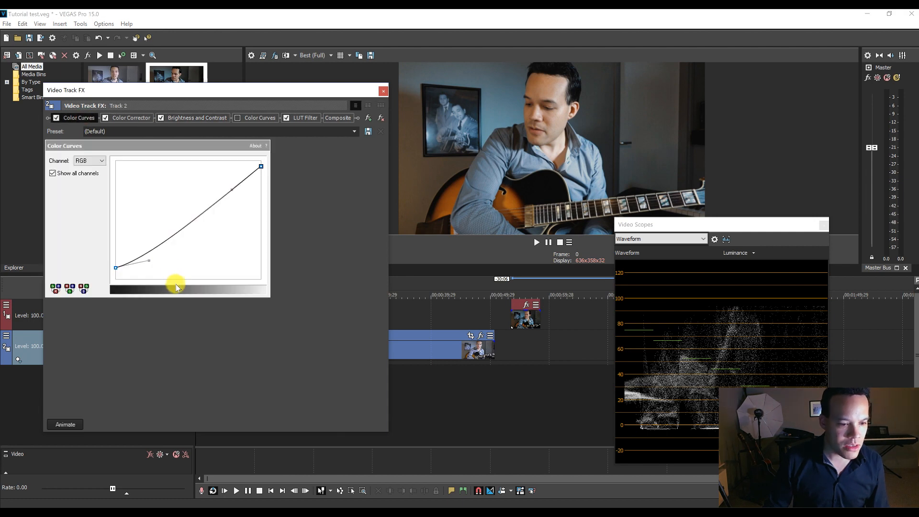
left_click_drag(115, 266, 116, 260)
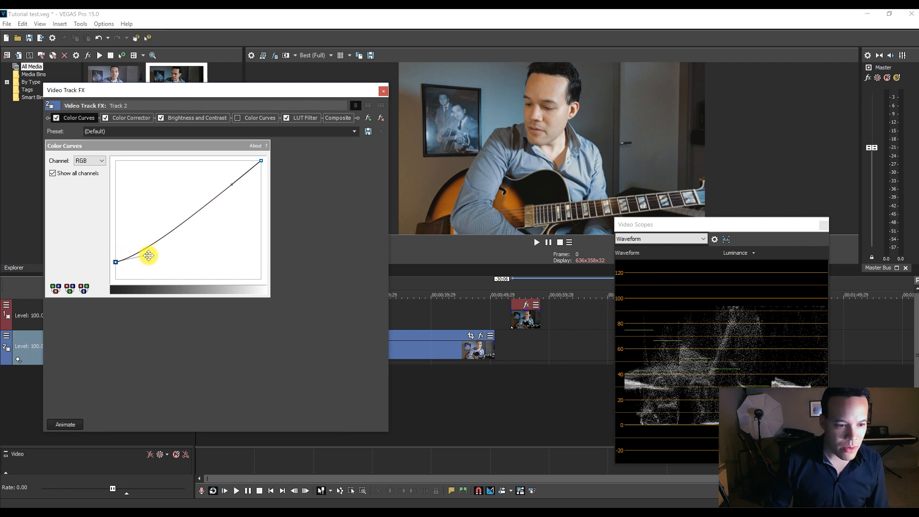
Bypass Brightness and Contrast, and reshape the first Color Curves effect with lower end points and an added shadow point pulled slightly down.
left_click_drag(148, 257, 148, 257)
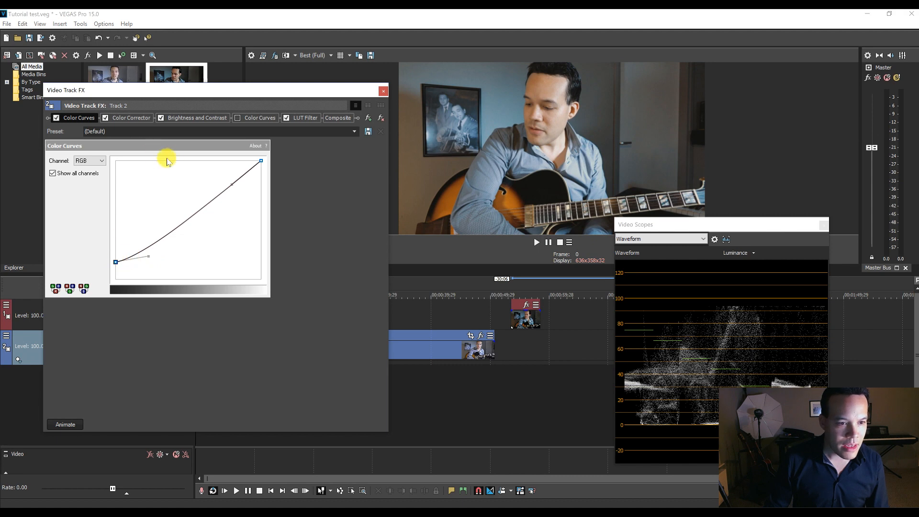
left_click(188, 118)
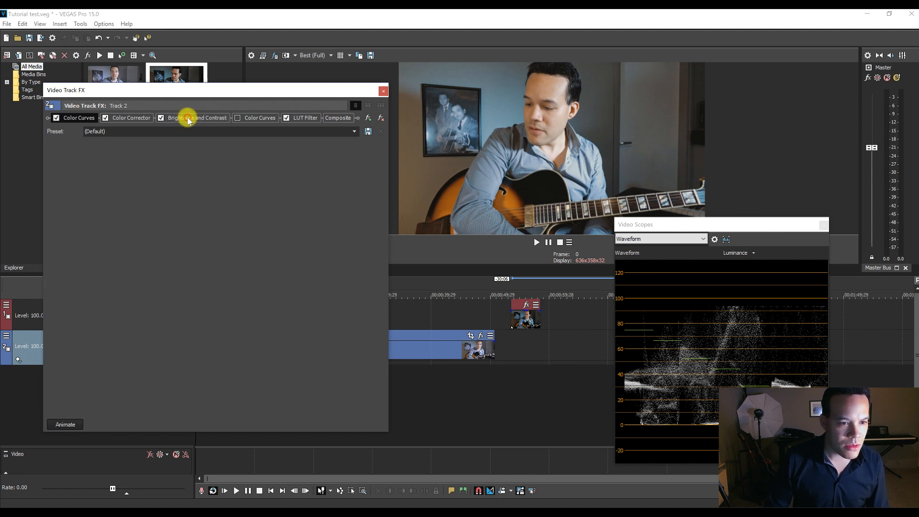
left_click(161, 117)
left_click(91, 117)
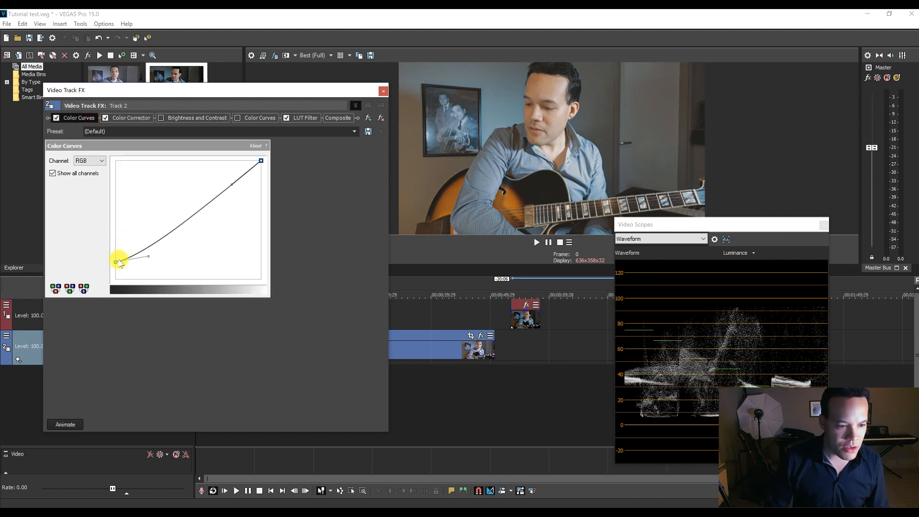
left_click_drag(116, 262, 117, 266)
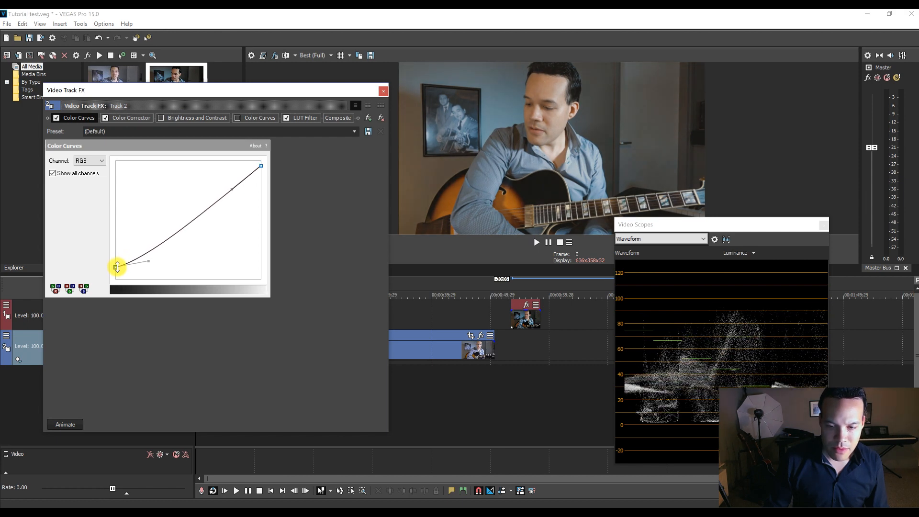
left_click_drag(154, 249, 155, 253)
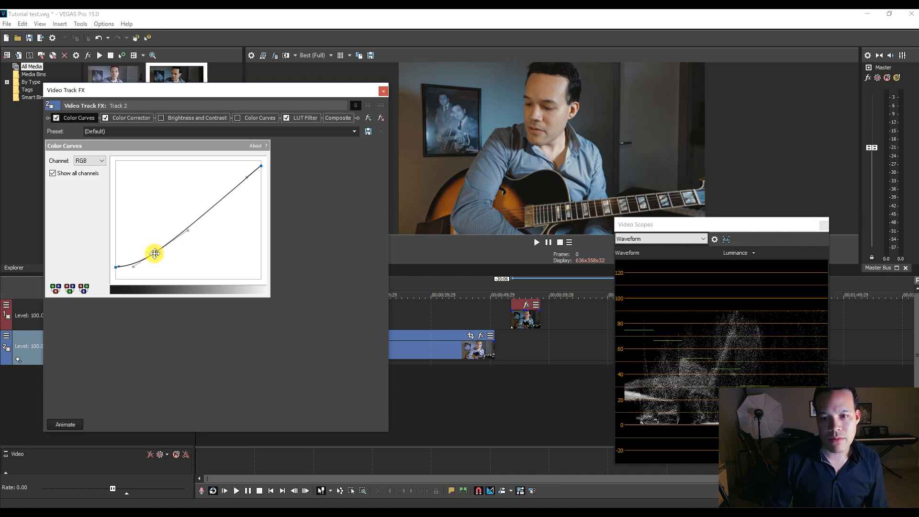
Compare the graded clip's first frame with the reference still several times, checking the picture and the waveform.
left_click(519, 340)
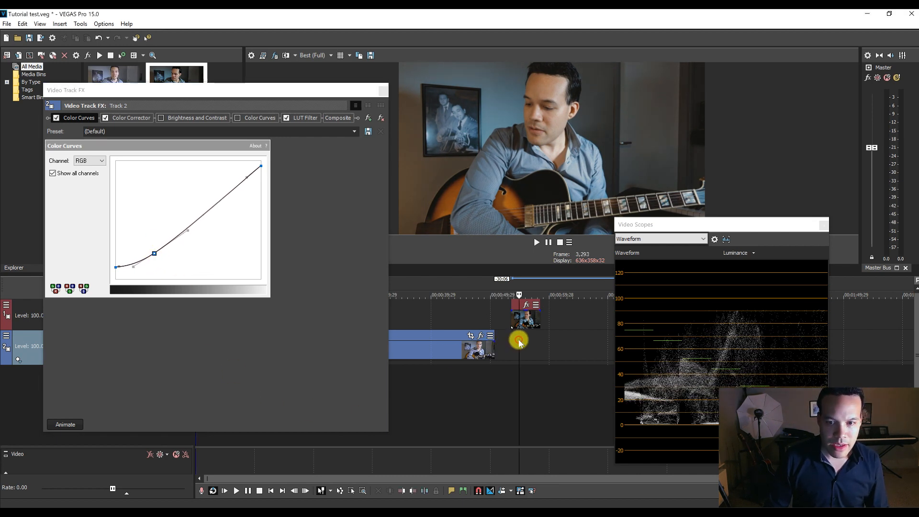
key("Home")
left_click(519, 340)
key("Home")
left_click(519, 340)
key("Home")
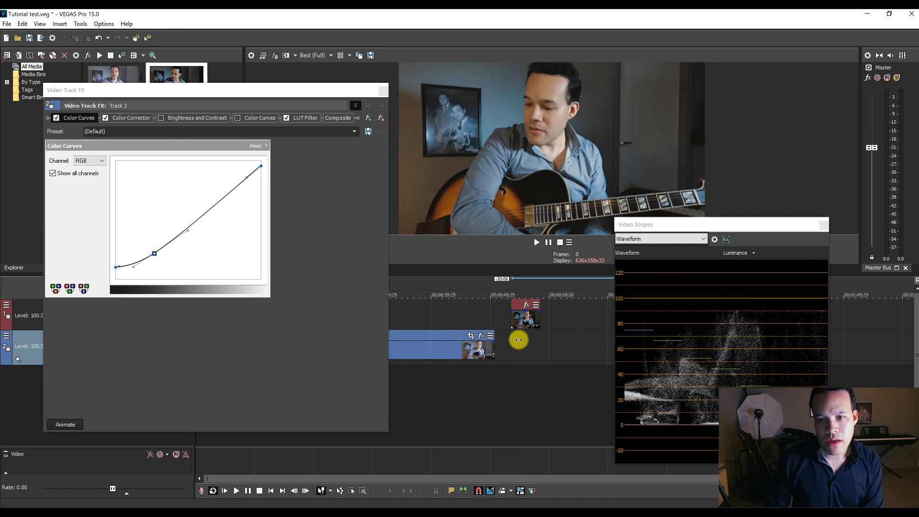
left_click(519, 340)
key("Home")
left_click(519, 340)
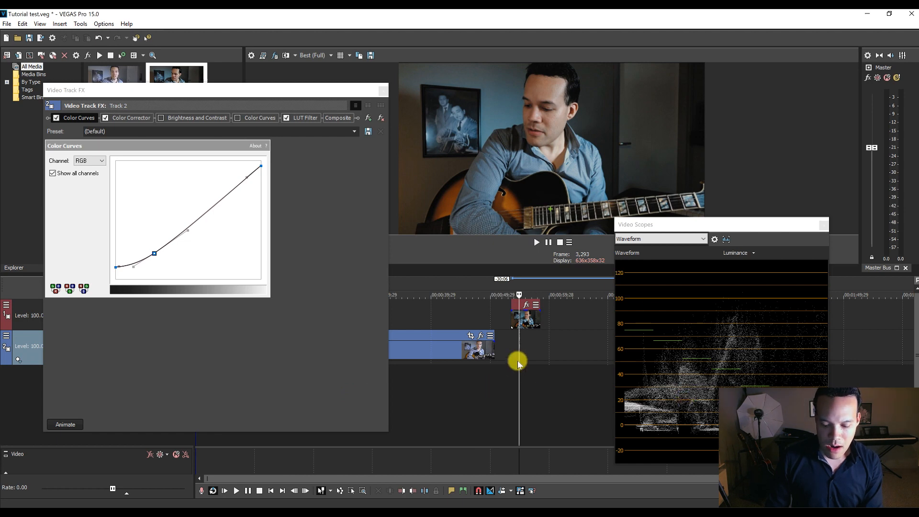
key("Home")
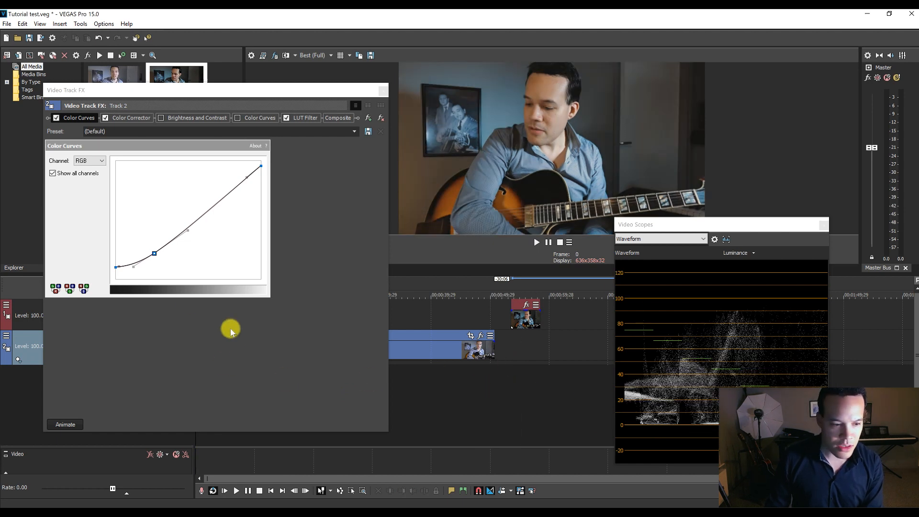
Lower the RGB curve's black point to the bottom of the graph and pull the shadow point down, checking against the reference still.
left_click(115, 269)
left_click_drag(115, 268, 114, 279)
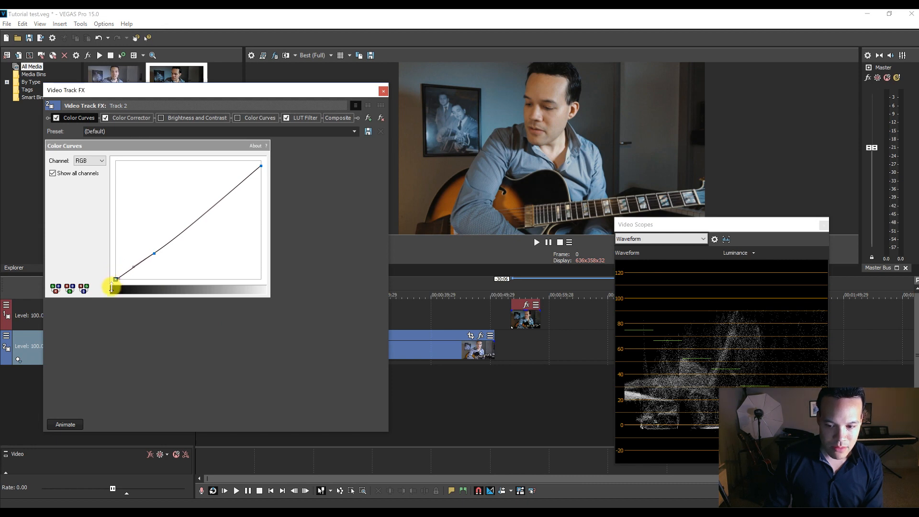
left_click(524, 338)
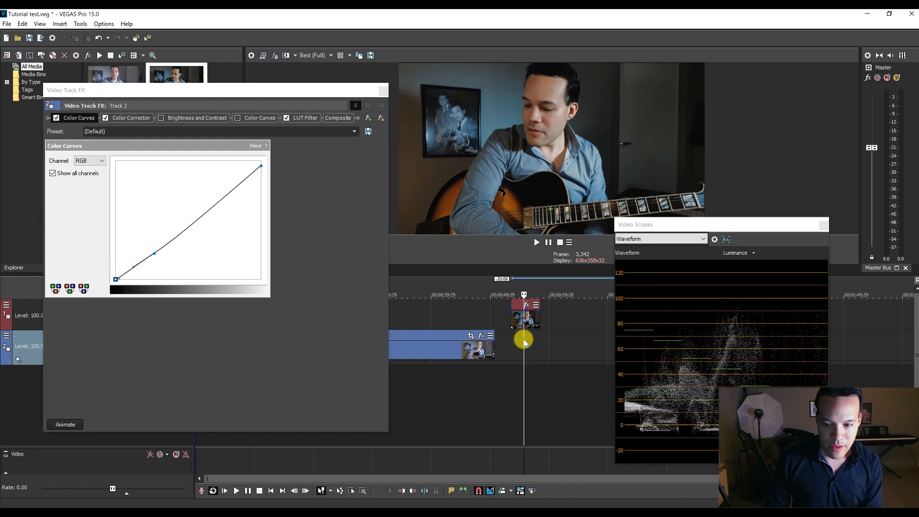
left_click_drag(151, 256, 154, 259)
left_click(531, 347)
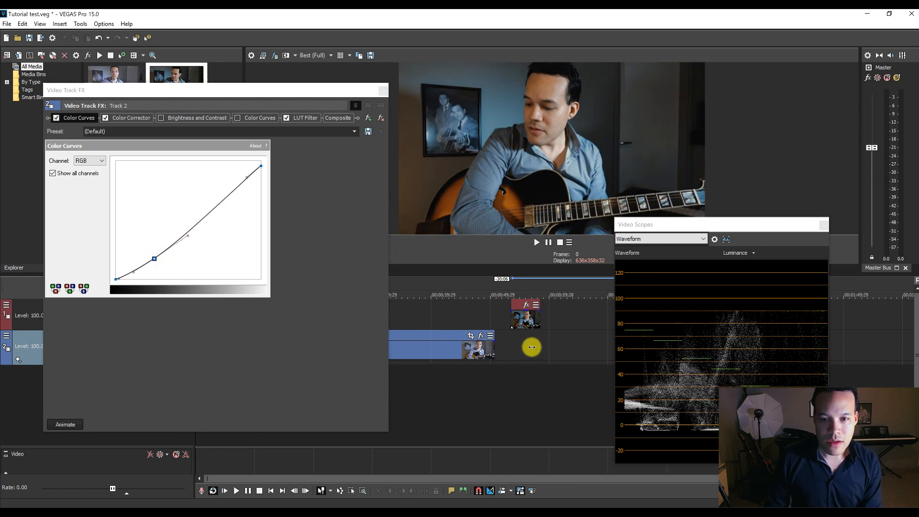
left_click(154, 258)
left_click_drag(154, 259, 155, 261)
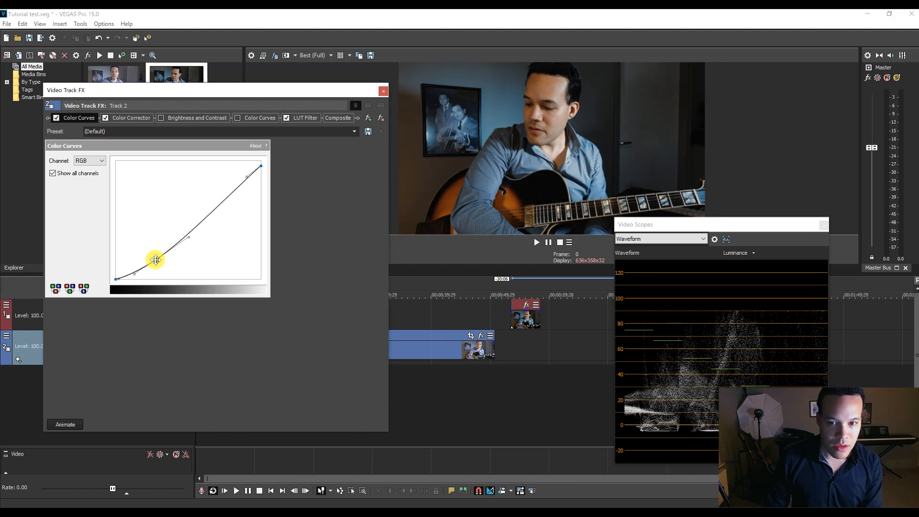
Check the reference still against the clip's start and nudge the RGB curve's shadow point slightly back up.
left_click(518, 342)
left_click(519, 343)
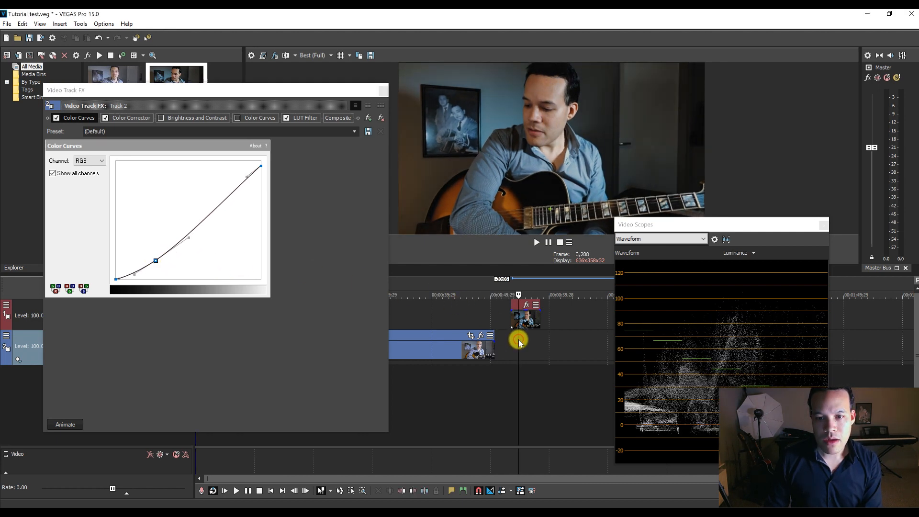
key("ctrl+Home")
left_click(155, 261)
left_click_drag(155, 261, 155, 259)
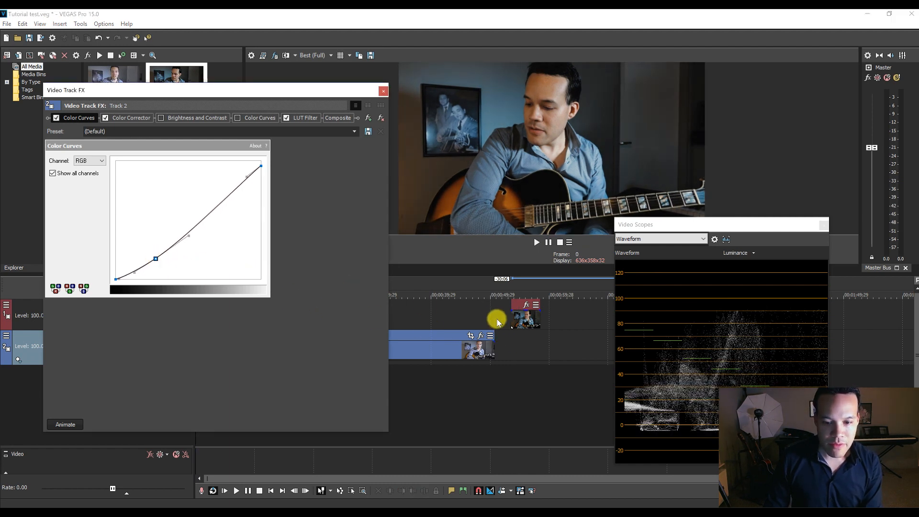
Compare the reference still with the clip's first frame again, and close the track effects and video scopes windows.
left_click(521, 342)
key("ctrl+Home")
left_click(523, 341)
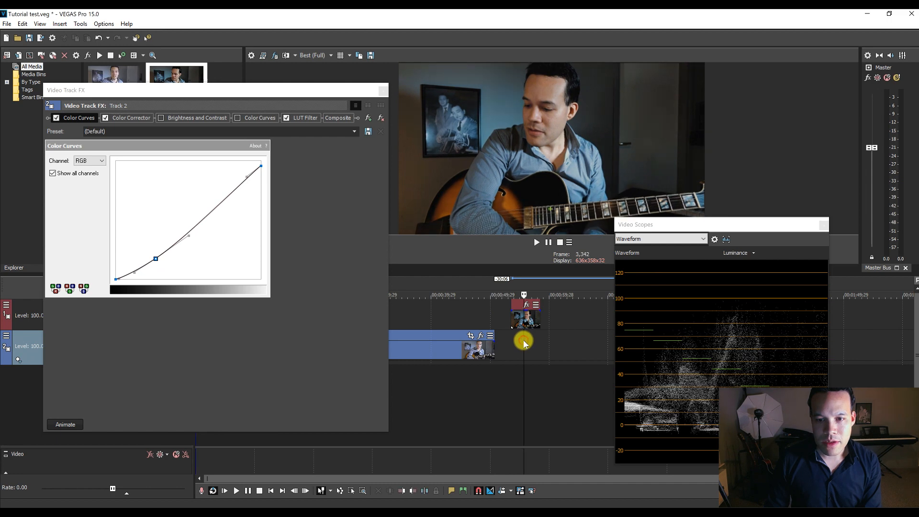
key("ctrl+Home")
left_click(524, 340)
key("ctrl+Home")
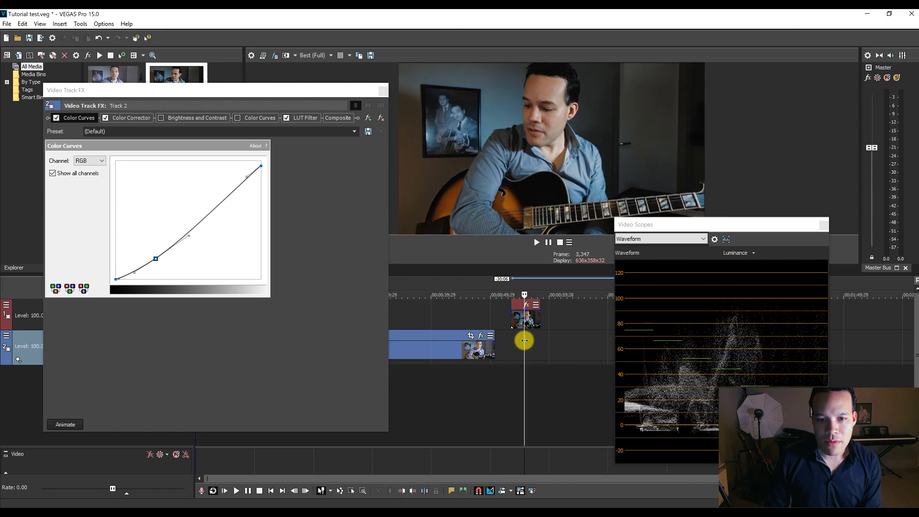
key("ctrl+Home")
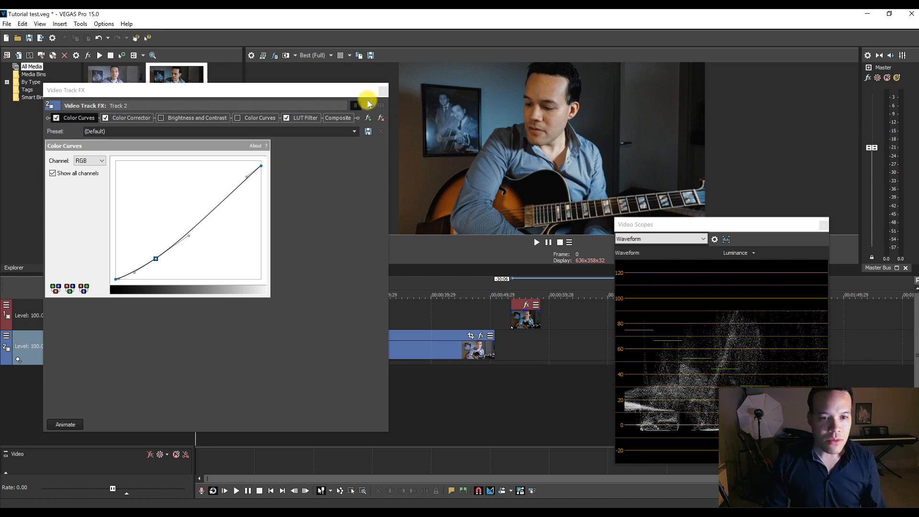
left_click(382, 91)
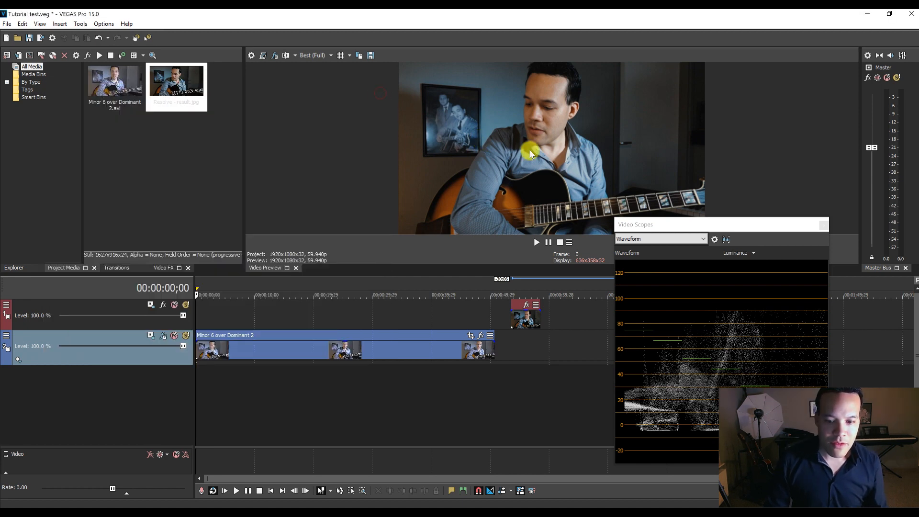
left_click(822, 226)
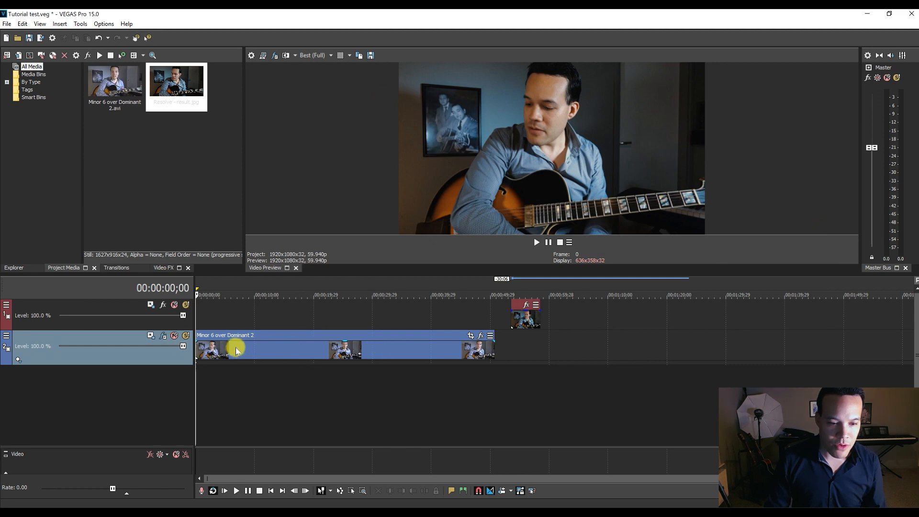
Insert an empty video track above the reference still's track.
left_click(87, 327)
right_click(87, 327)
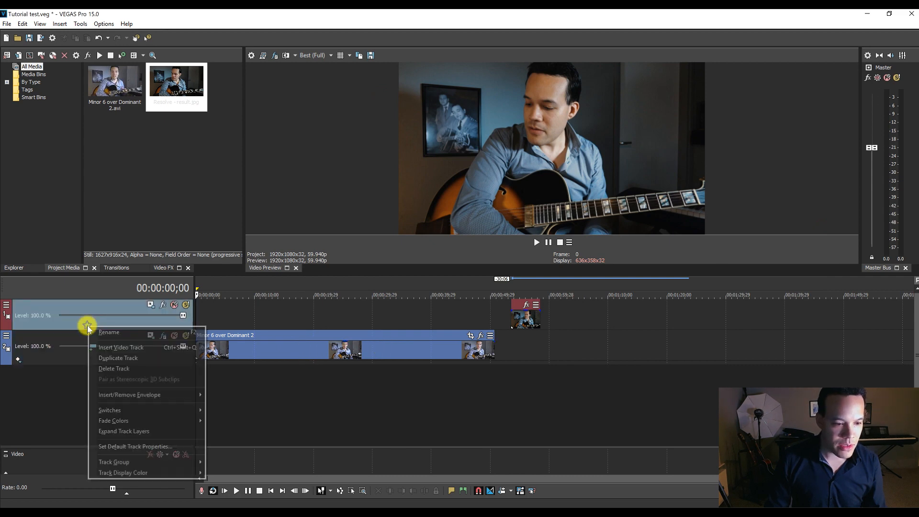
left_click(106, 348)
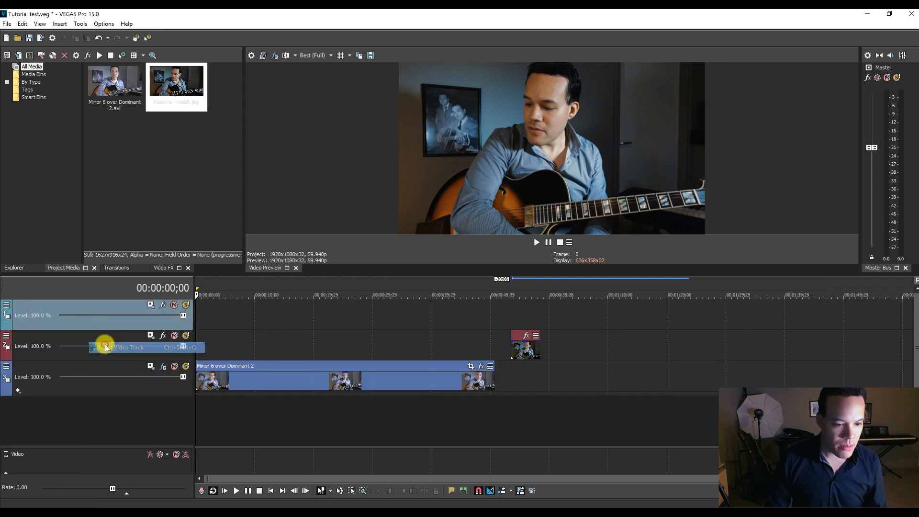
Duplicate the track holding the graded Minor 6 over Dominant 2 clip, and delete the empty track at the top.
left_click(226, 376)
right_click(143, 391)
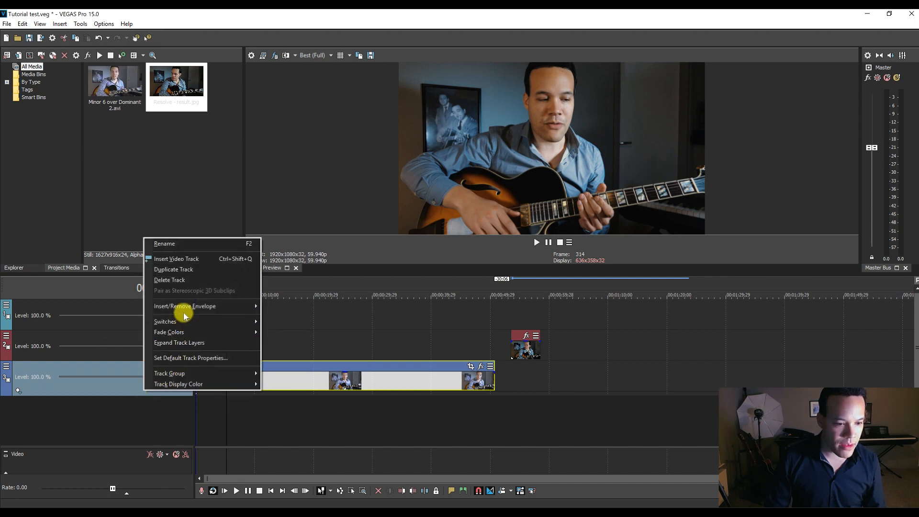
left_click(187, 270)
left_click(131, 320)
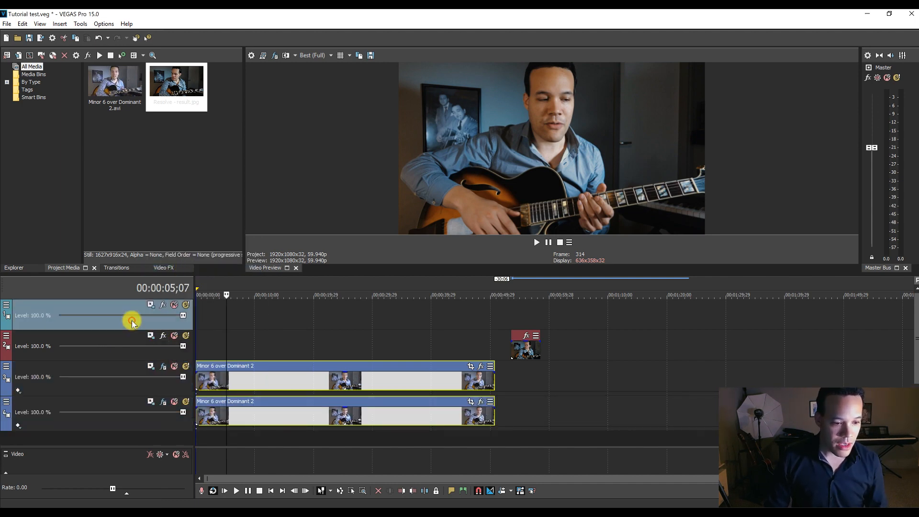
key("Delete")
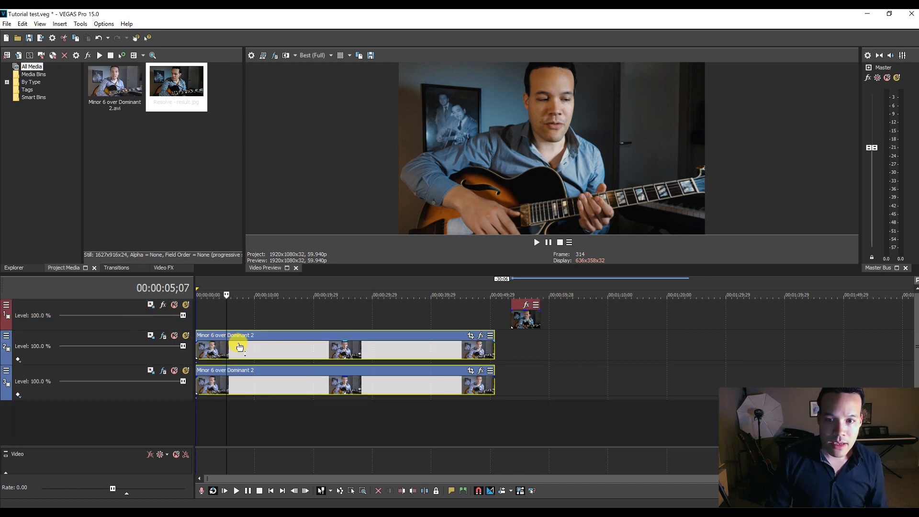
Add the VEGAS Color Corrector (Secondary) effect to track 2's effect chain, with the playhead at the project start.
left_click(149, 363)
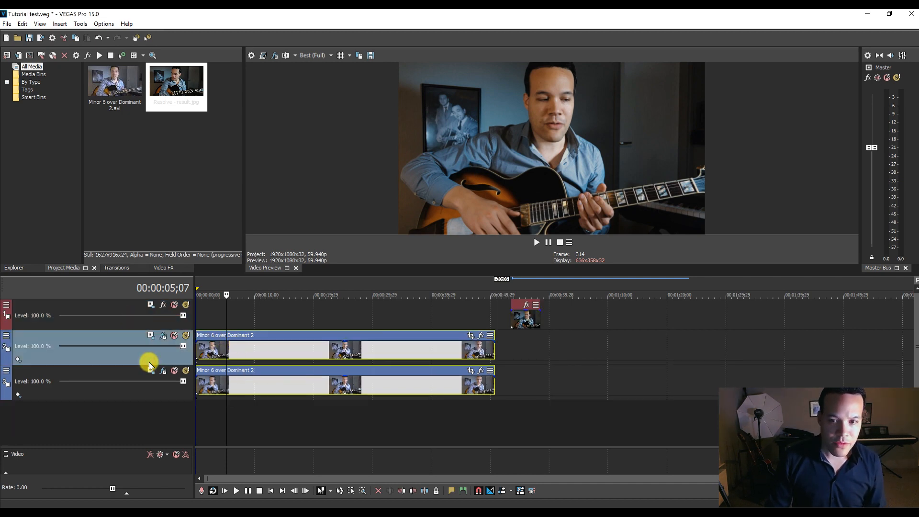
left_click(206, 328)
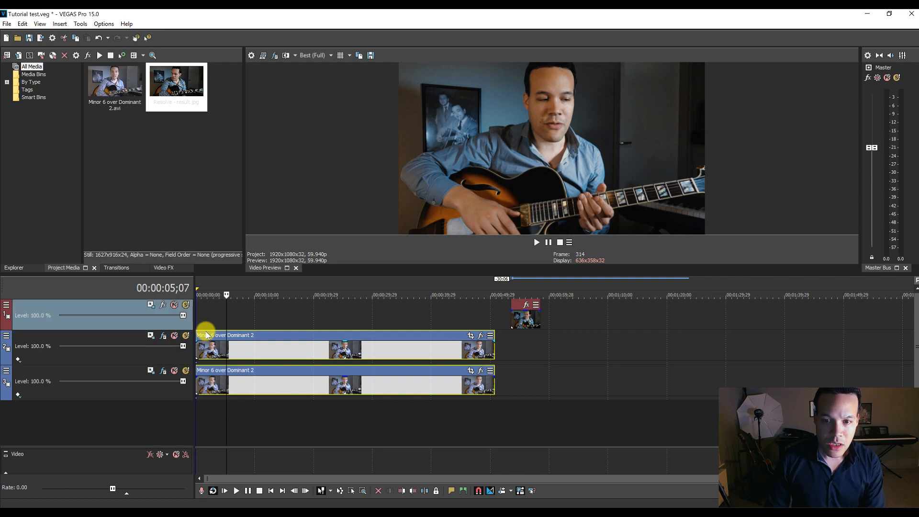
left_click(231, 323)
key("Home")
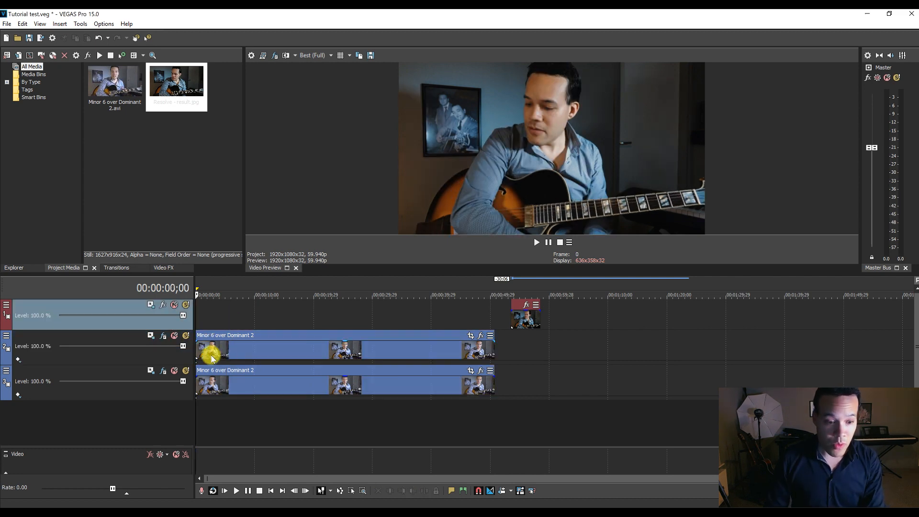
left_click(163, 337)
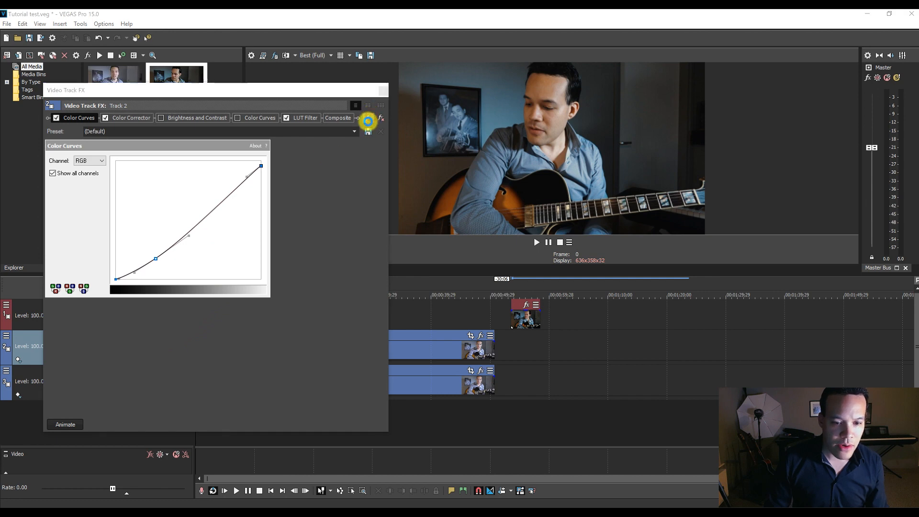
left_click(368, 119)
left_click(280, 301)
left_click(757, 157)
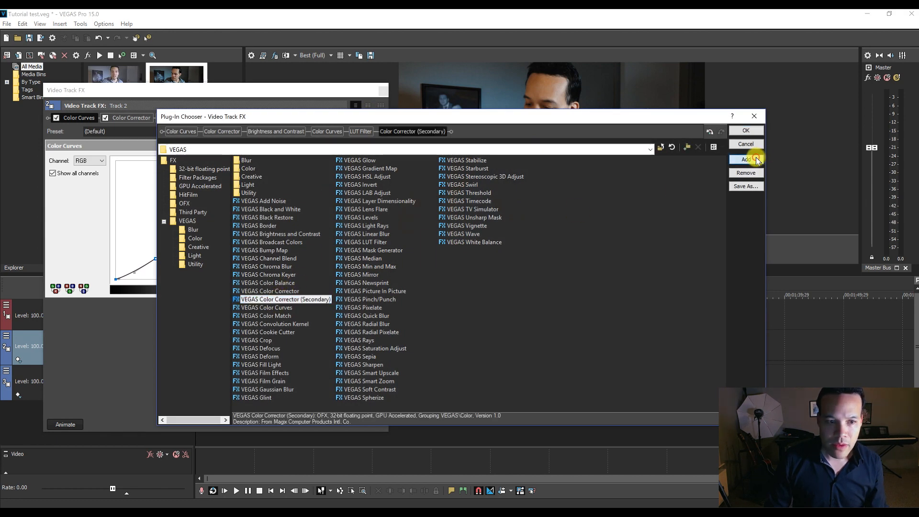
left_click(751, 131)
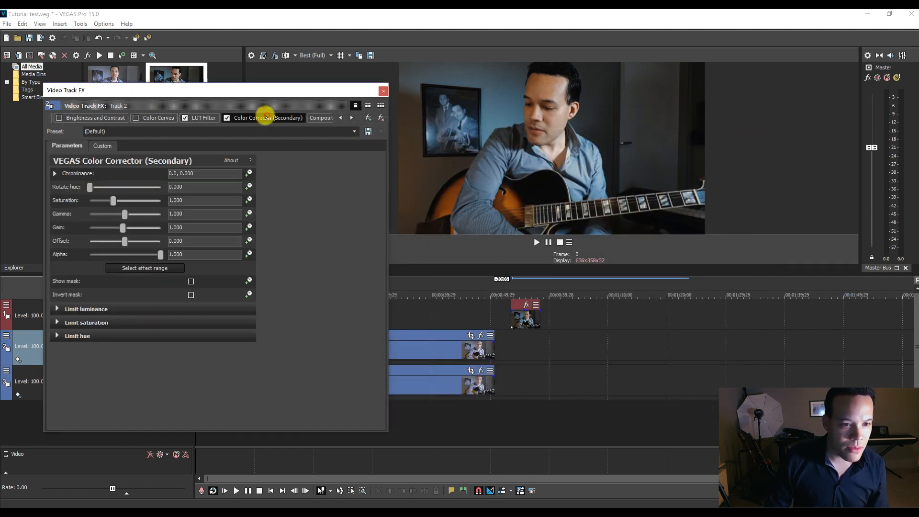
Move the Color Corrector (Secondary) ahead of the LUT Filter in track 2's chain and remove the bypassed second Color Curves effect.
left_click_drag(186, 120, 185, 119)
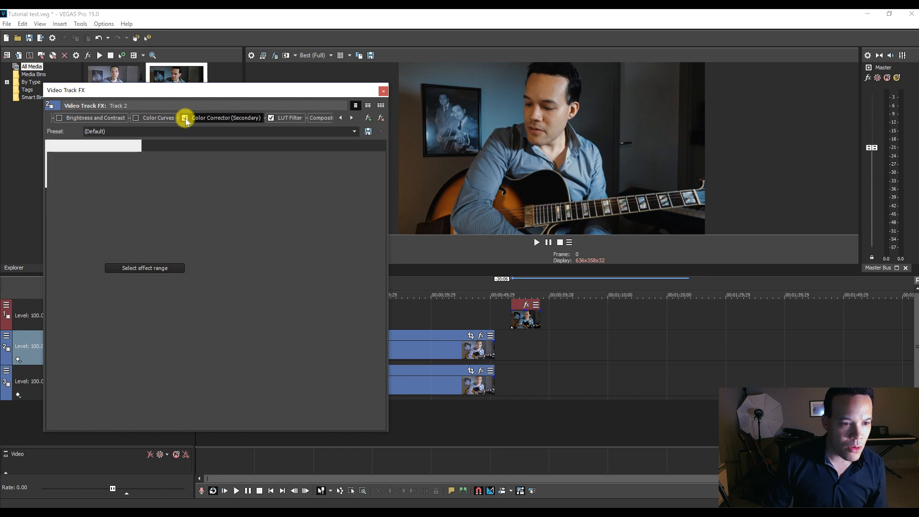
left_click(165, 119)
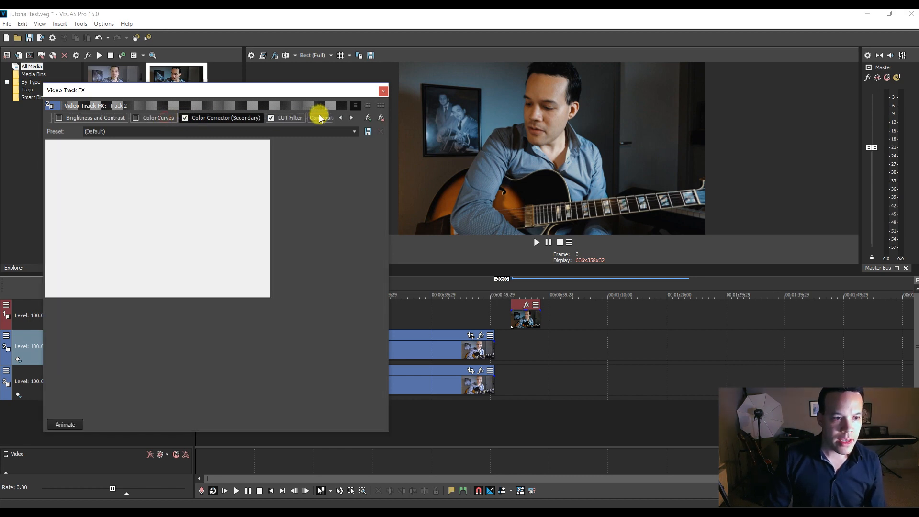
left_click(381, 118)
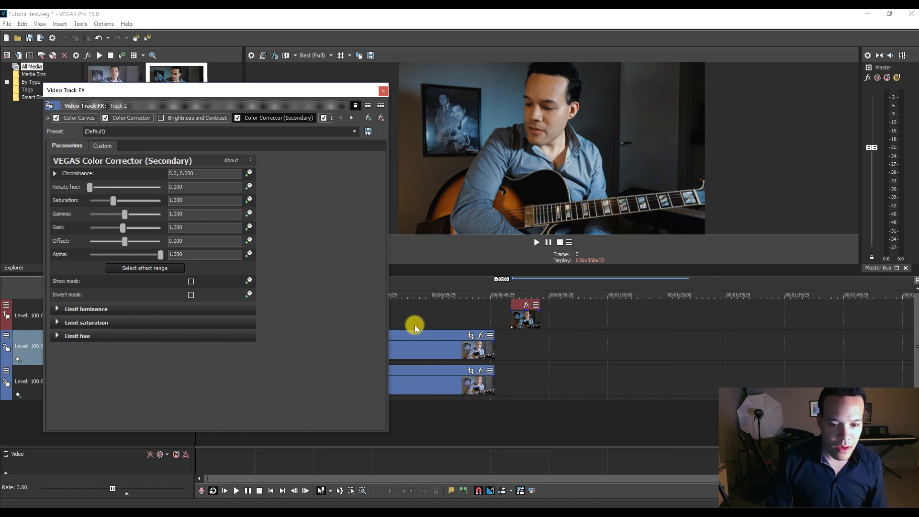
Sample the forehead skin tone as the Color Corrector (Secondary) effect range on track 2 and show the mask.
left_click(103, 146)
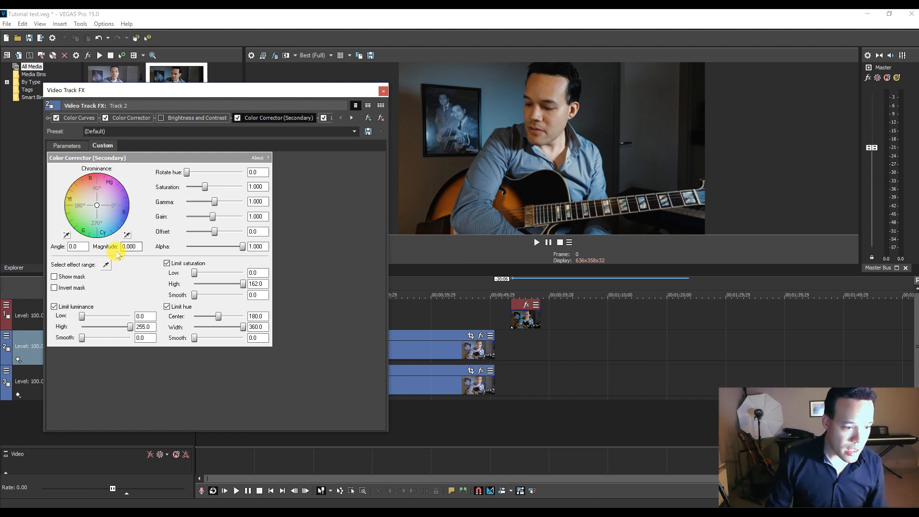
left_click(107, 266)
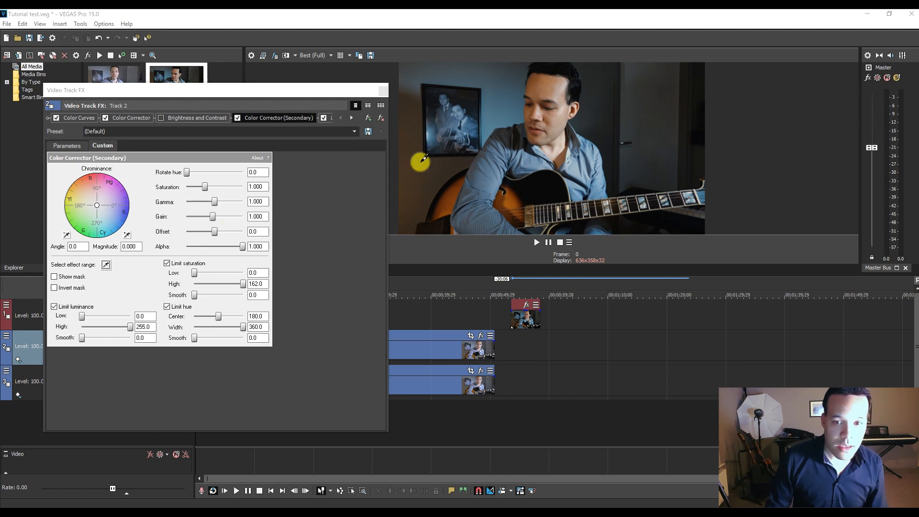
left_click(541, 87)
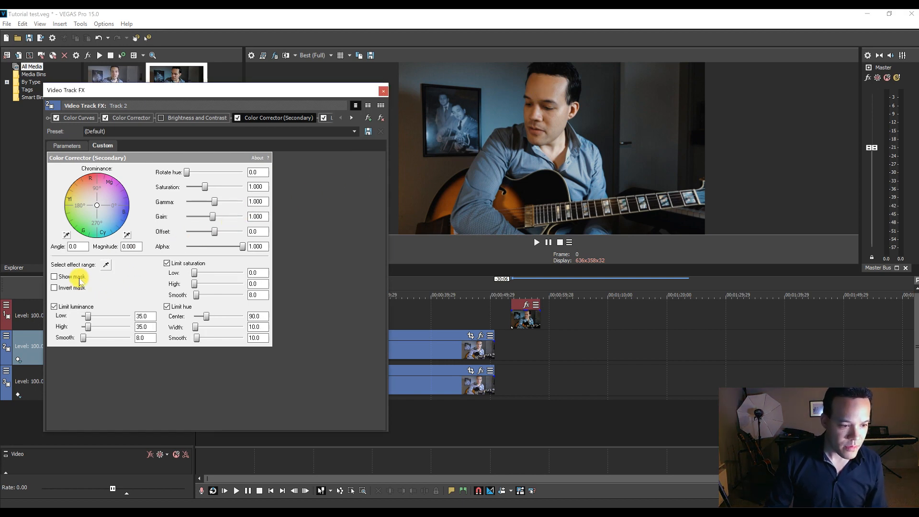
left_click(54, 278)
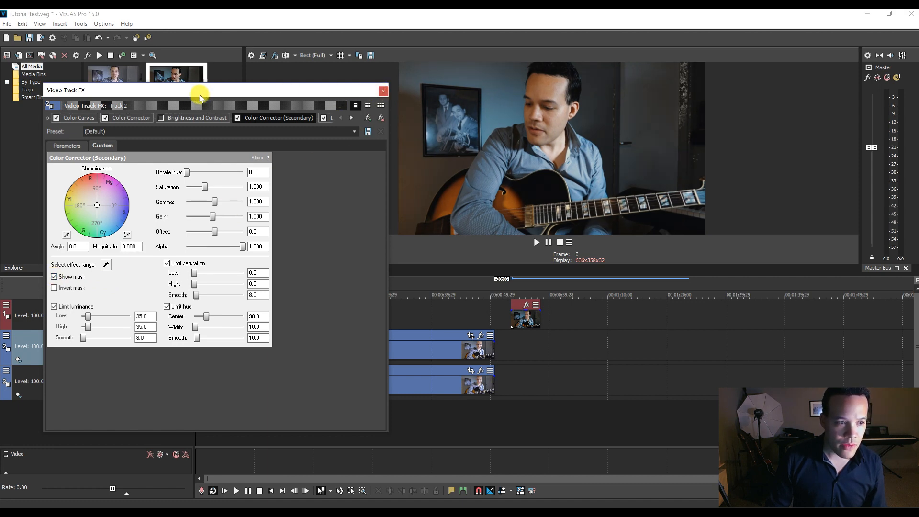
Mute track 3 to isolate track 2, and reopen the custom settings of track 2's Color Corrector (Secondary).
left_click(384, 91)
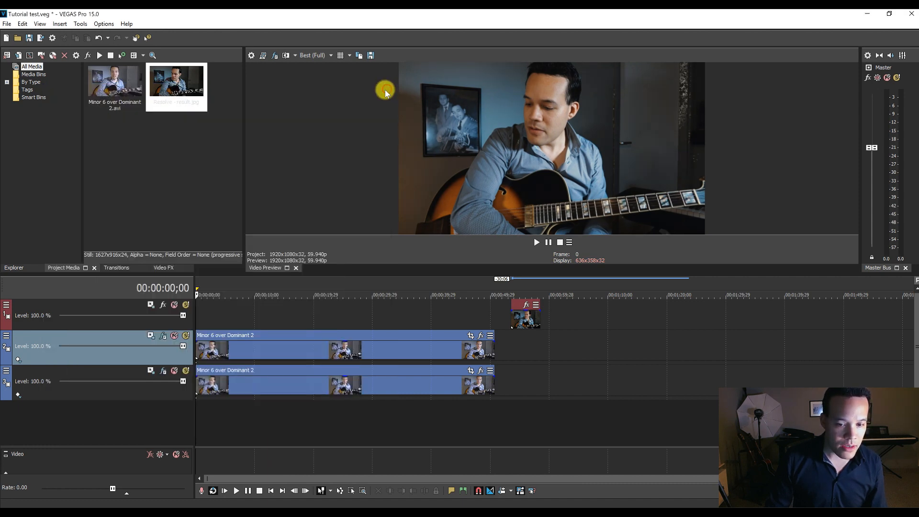
left_click(176, 372)
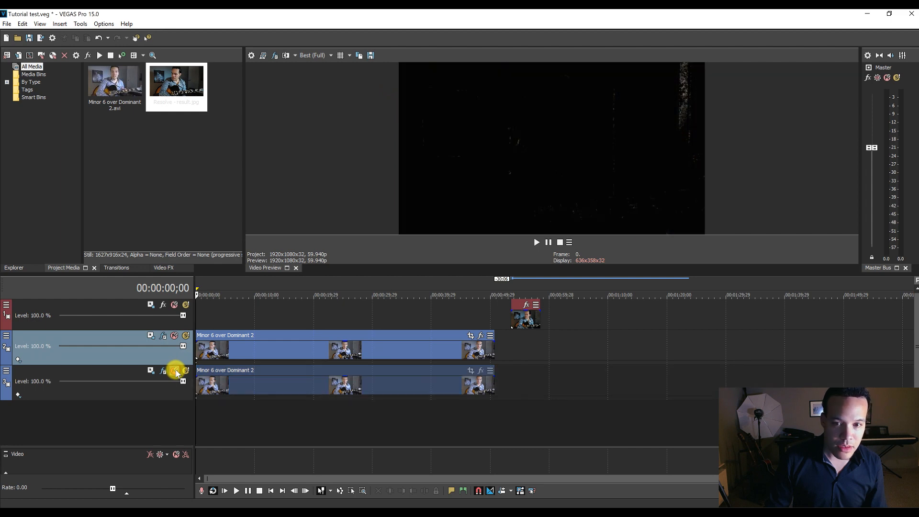
left_click(163, 336)
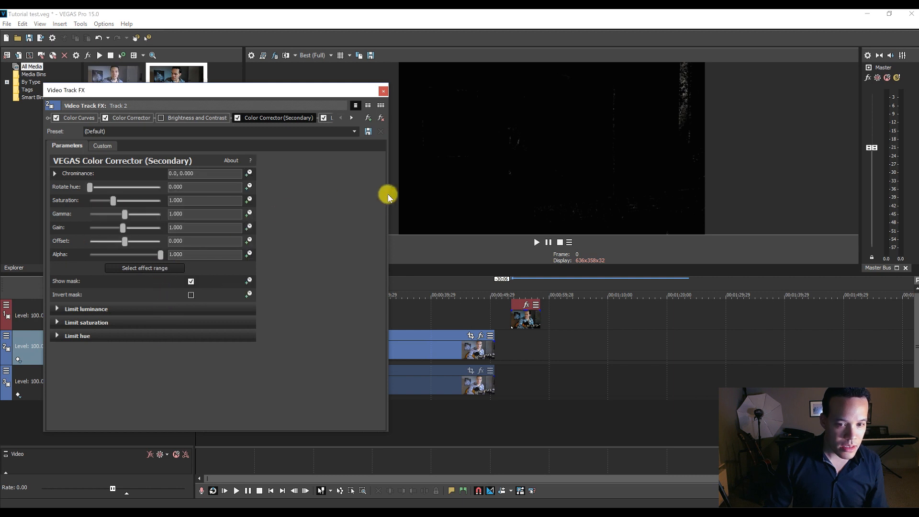
left_click(103, 146)
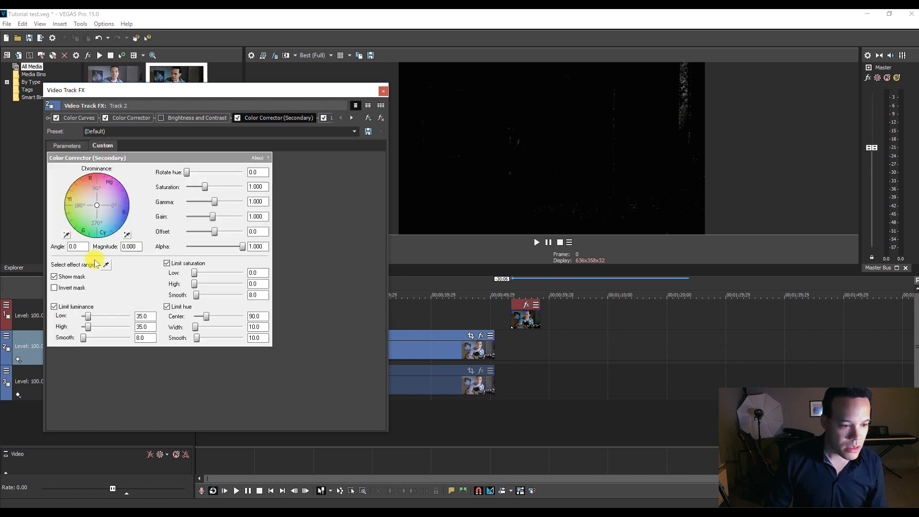
Hide the mask, sample the forehead with the chrominance color picker, and turn the mask display back on.
left_click(54, 277)
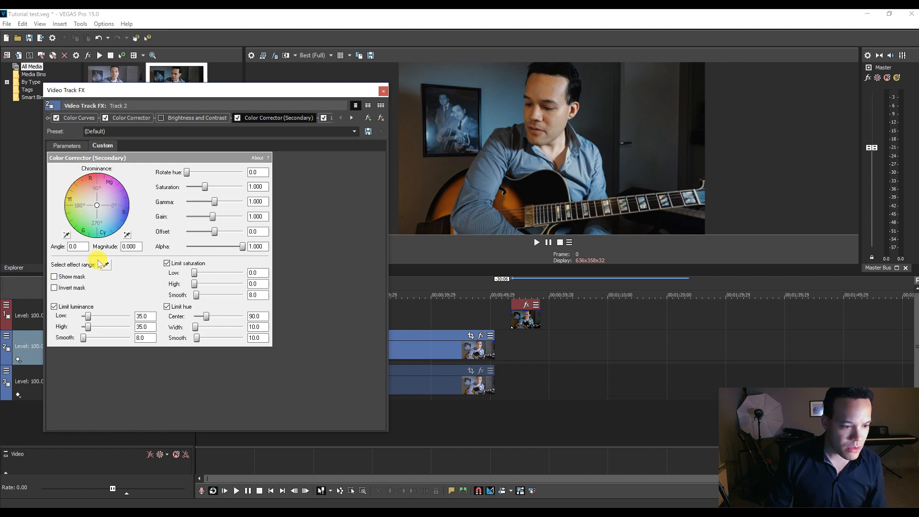
left_click(127, 234)
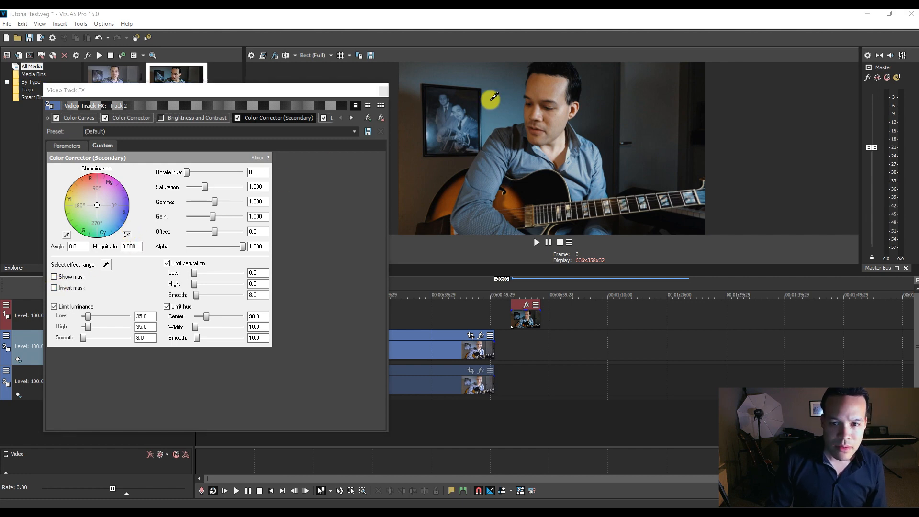
left_click(543, 89)
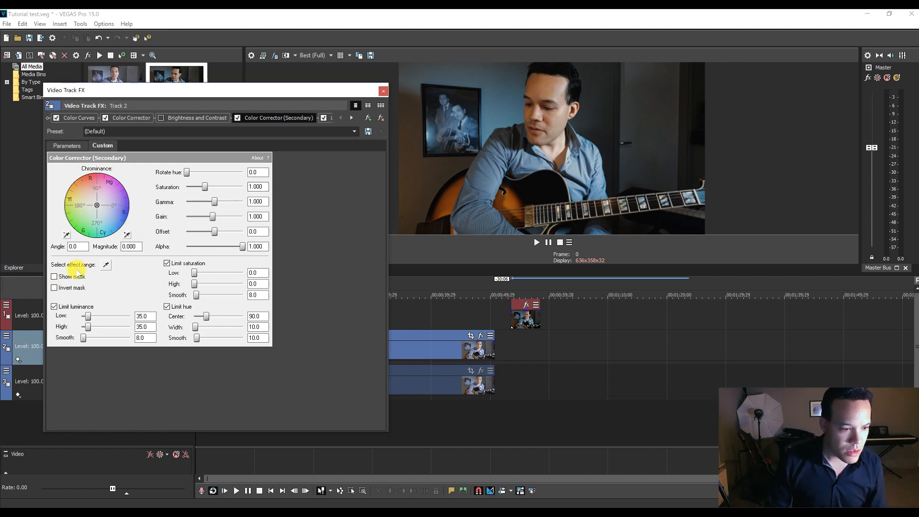
left_click(54, 277)
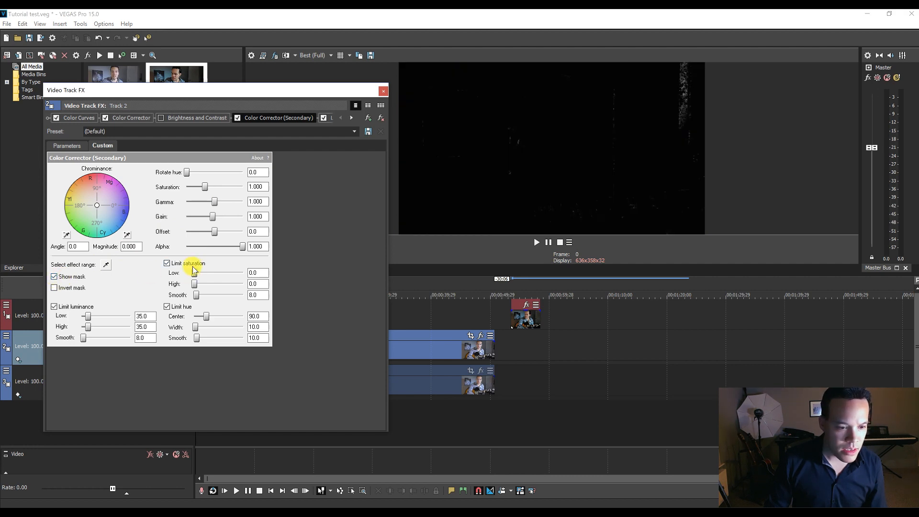
Try widening the saturation limit to 162.0 and luminance limits to 0–255 with the mask inverted, and restore the (Default) preset.
left_click_drag(194, 274, 175, 274)
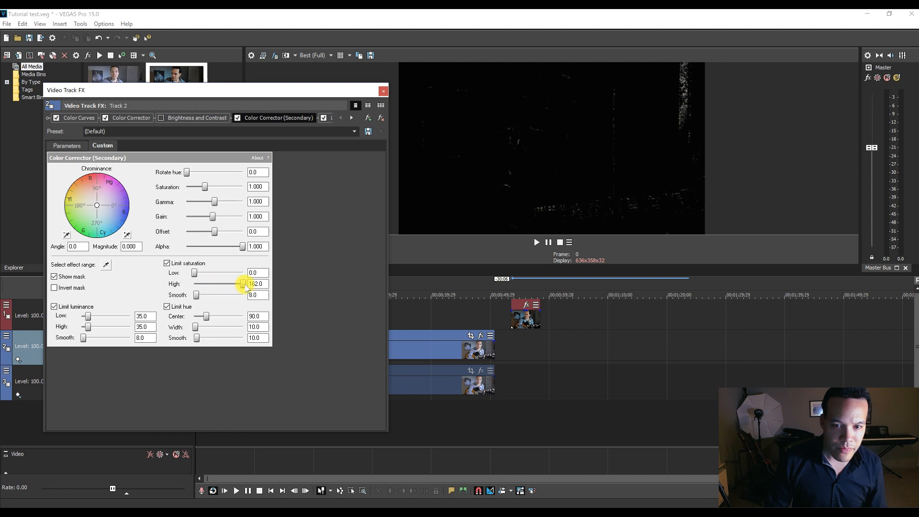
left_click_drag(240, 286, 246, 285)
left_click_drag(89, 317, 63, 321)
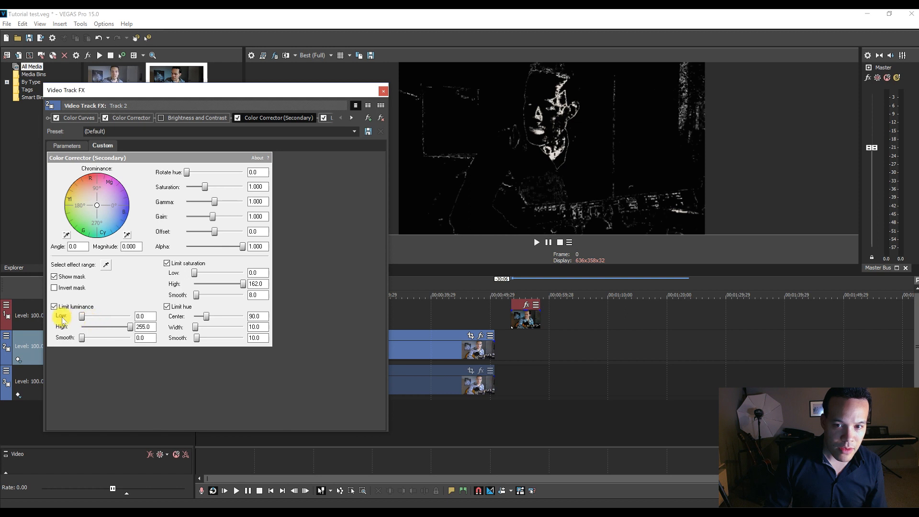
left_click(54, 287)
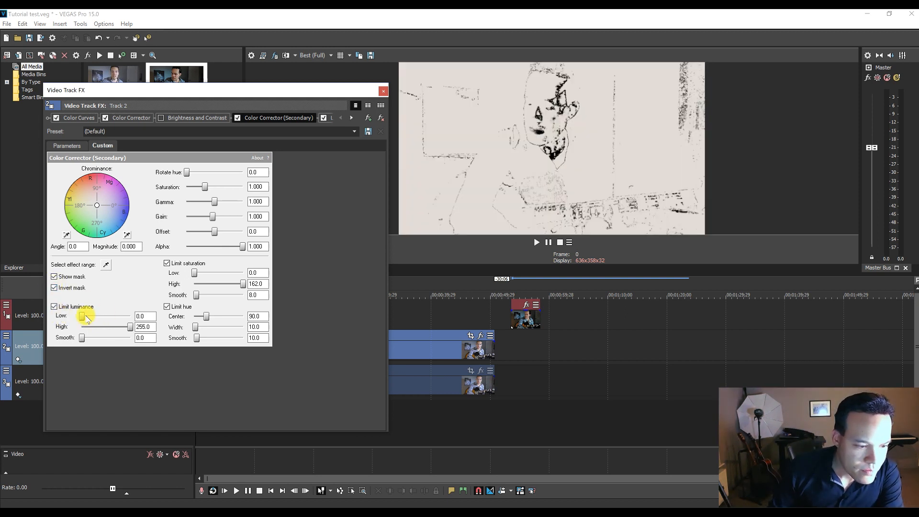
left_click_drag(86, 317, 71, 338)
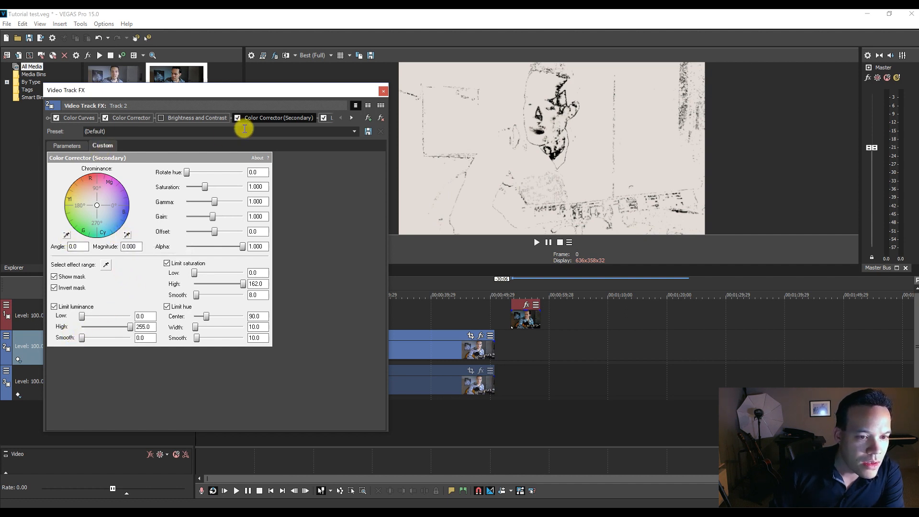
left_click(354, 132)
left_click(347, 139)
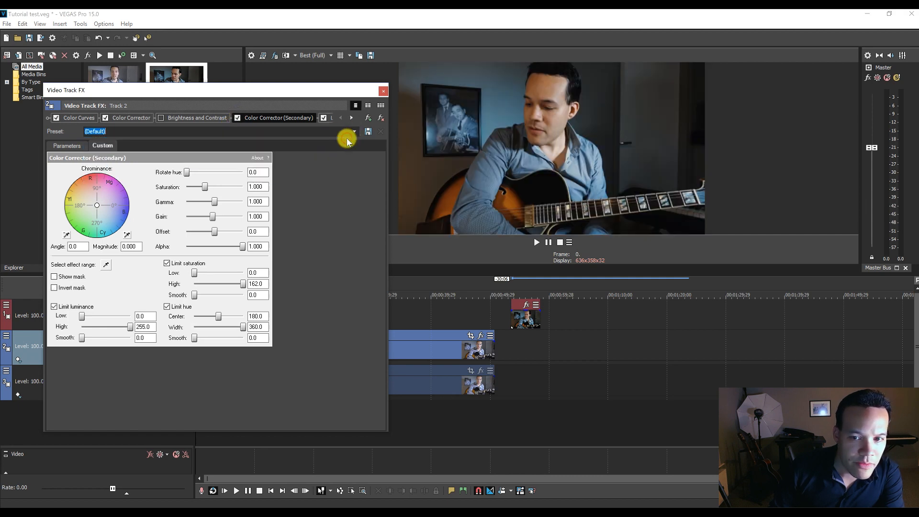
Pick the forehead with the chrominance color picker again and show the secondary correction mask.
left_click(128, 235)
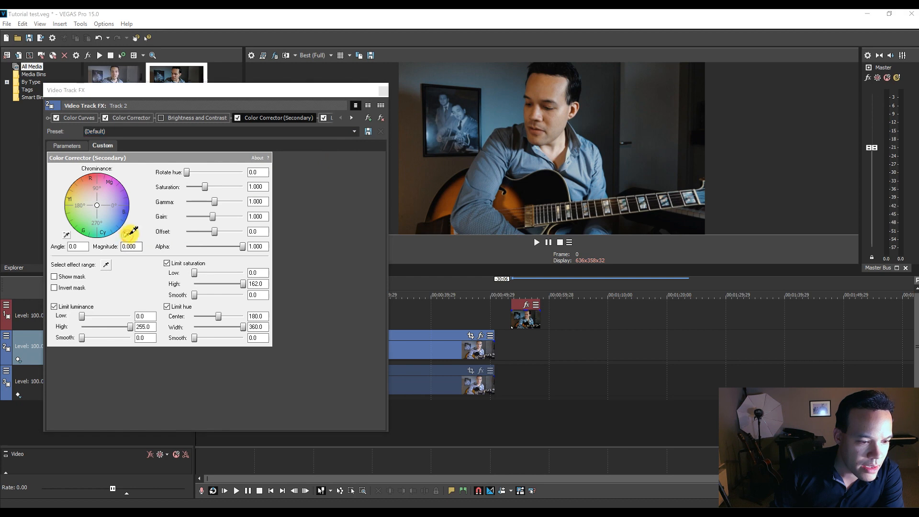
left_click(541, 87)
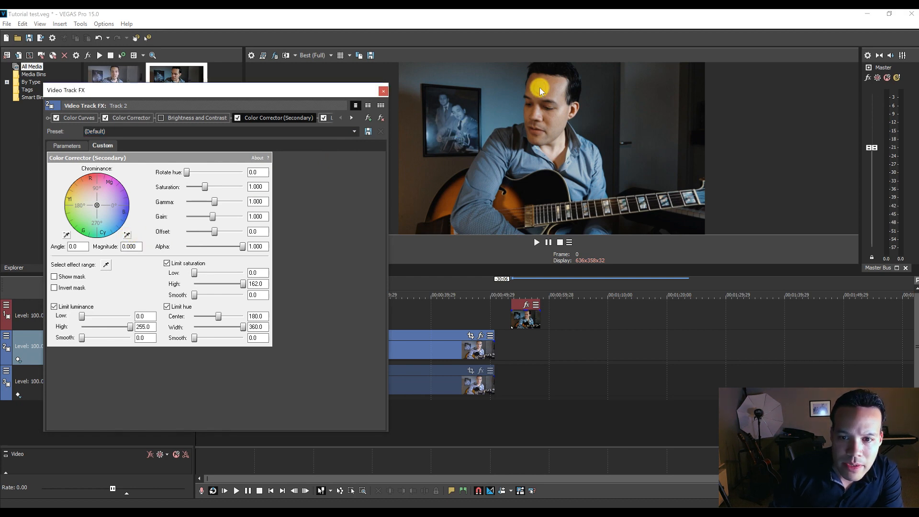
left_click(55, 278)
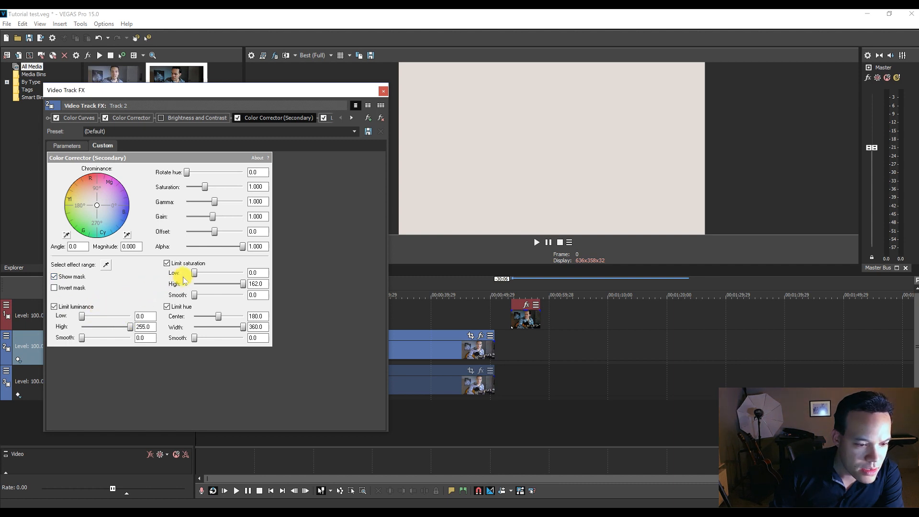
Limit the mask's luminance to 70.6–234.8 and its saturation to 6.4–57.7, leaving both smooth values at 0.
left_click_drag(195, 274, 214, 294)
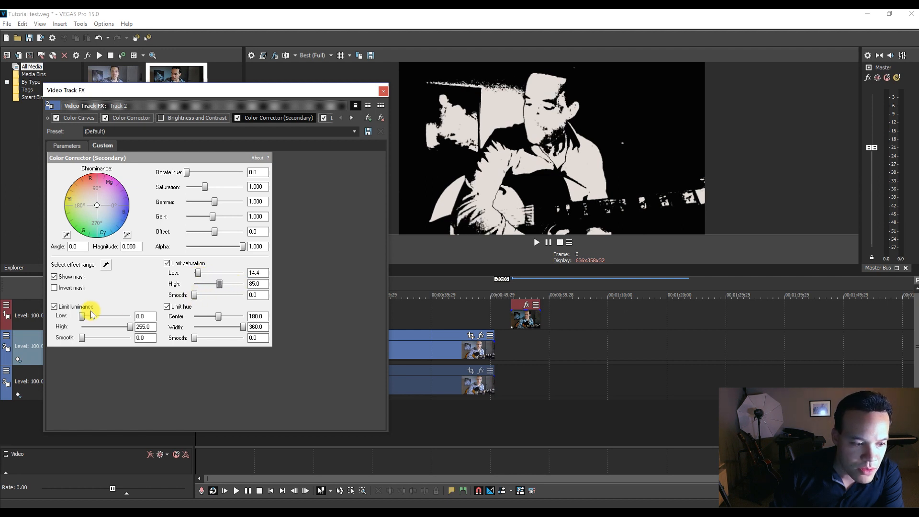
left_click_drag(82, 319, 82, 340)
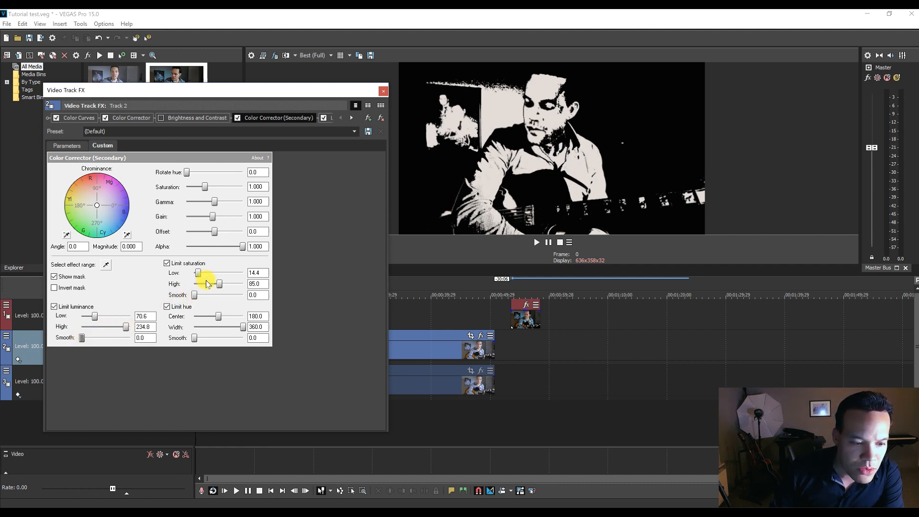
left_click_drag(198, 276, 212, 287)
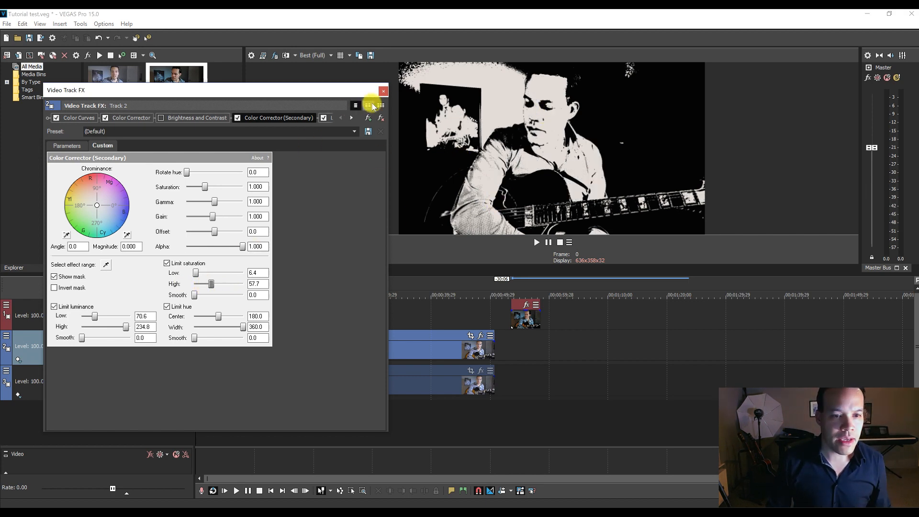
left_click(383, 91)
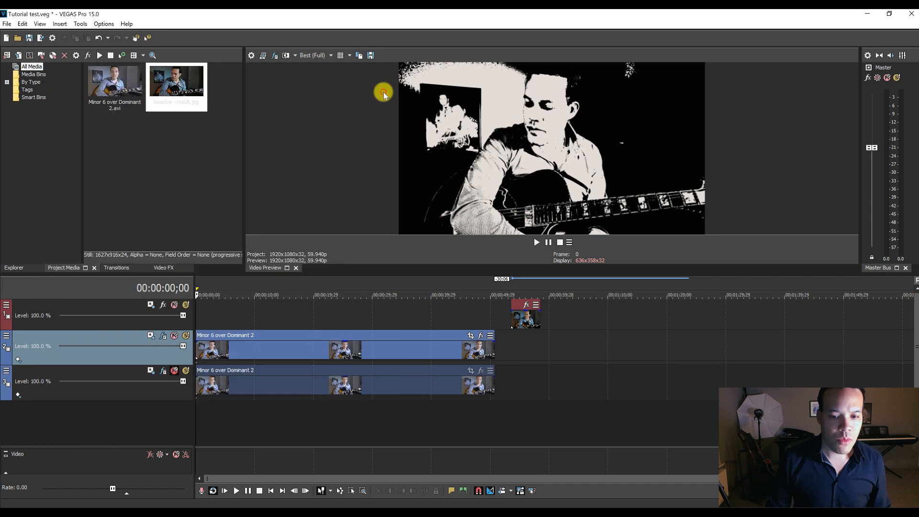
Enable the Pan/Crop mask on track 2's clip and draw an oval mask around the guitarist's face.
left_click(471, 337)
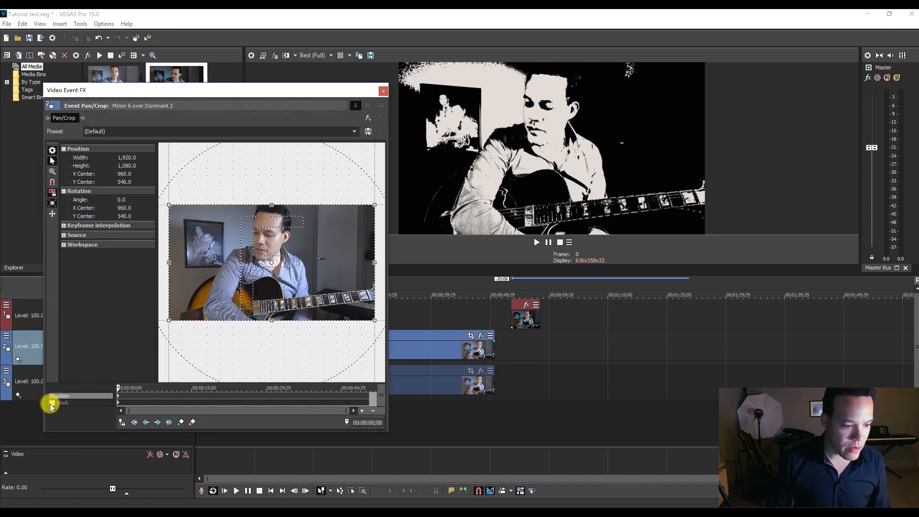
left_click(52, 404)
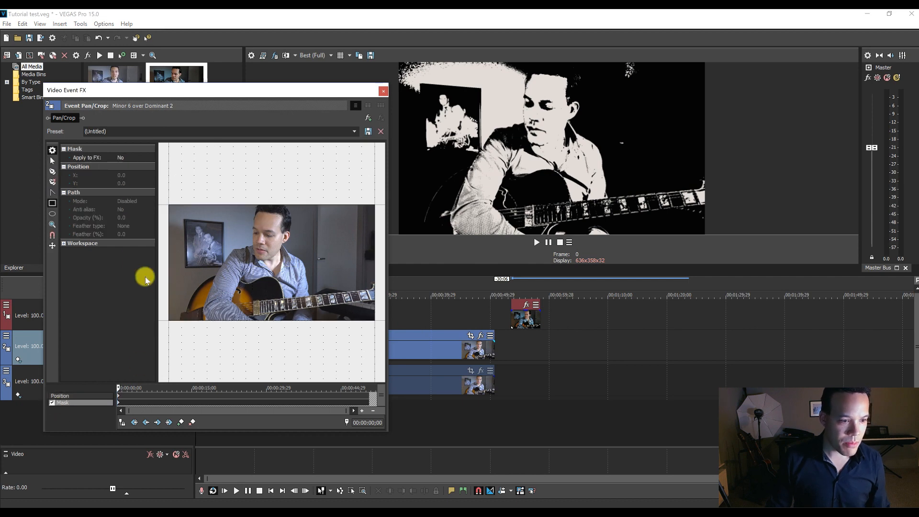
left_click(52, 214)
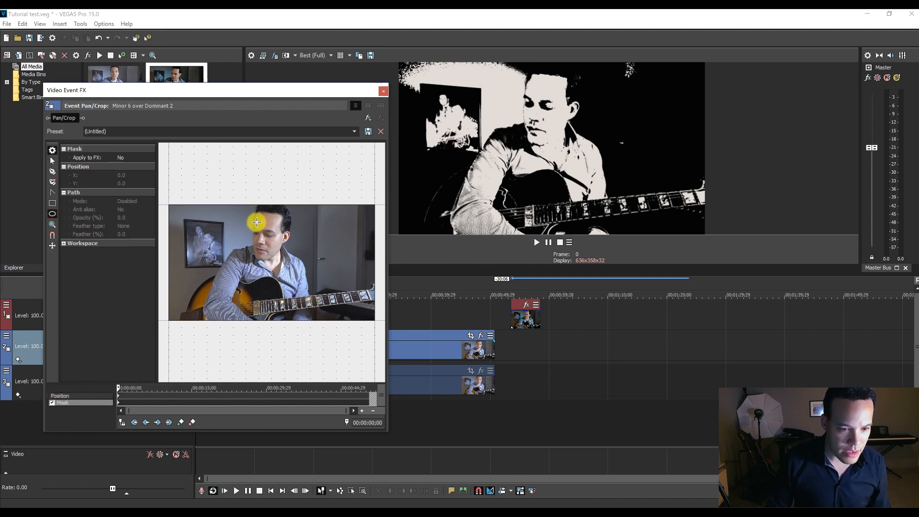
left_click_drag(254, 214, 292, 262)
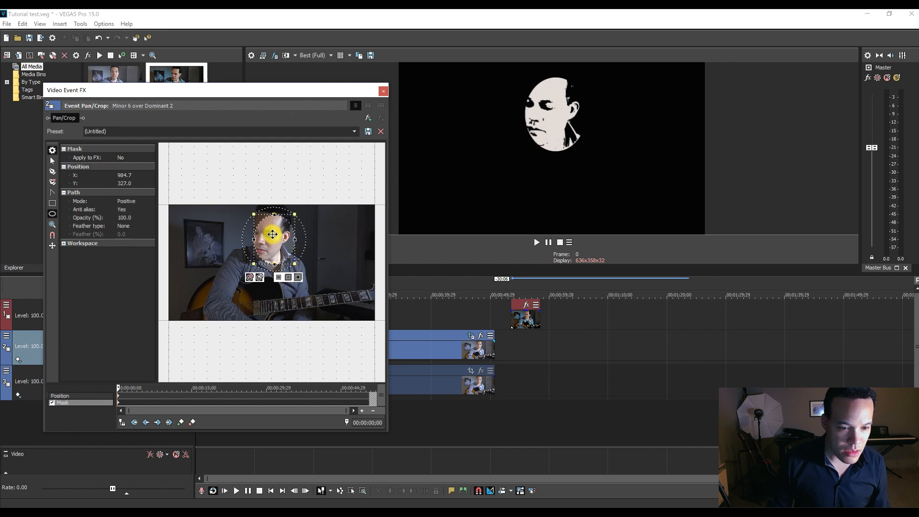
Reposition and enlarge the oval mask to cover the whole head, centered at about X 921.9, Y 293.4.
left_click_drag(266, 228, 266, 228)
left_click_drag(269, 261, 292, 237)
left_click(246, 237)
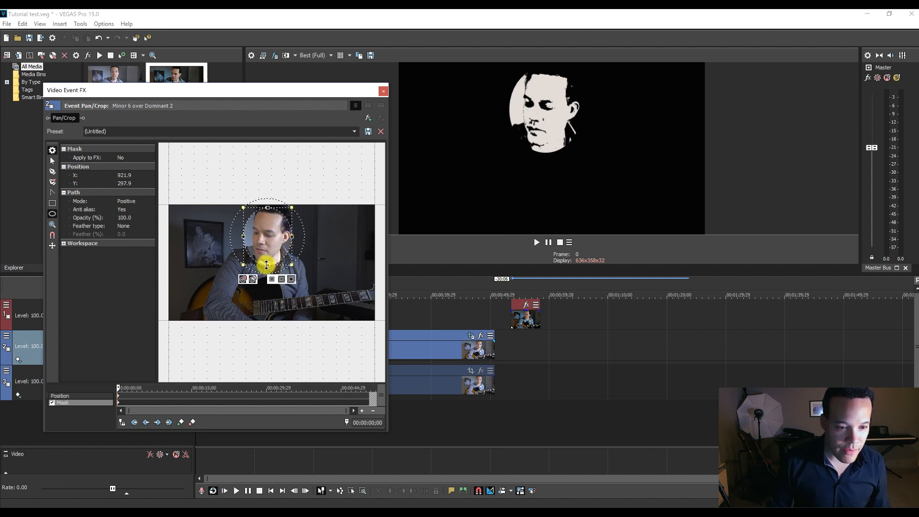
left_click_drag(266, 265, 268, 269)
left_click_drag(275, 233, 274, 231)
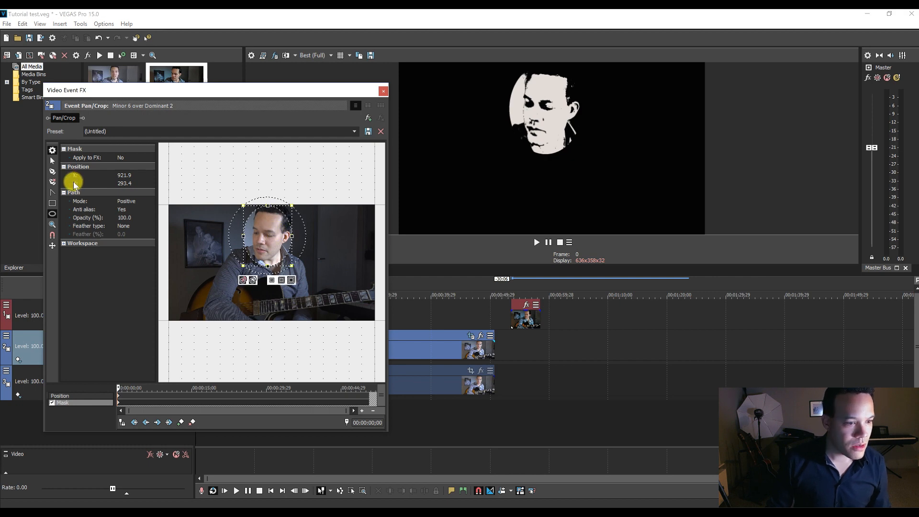
Feather the oval mask in both directions by 50% and close the Pan/Crop settings.
left_click(120, 226)
left_click(120, 226)
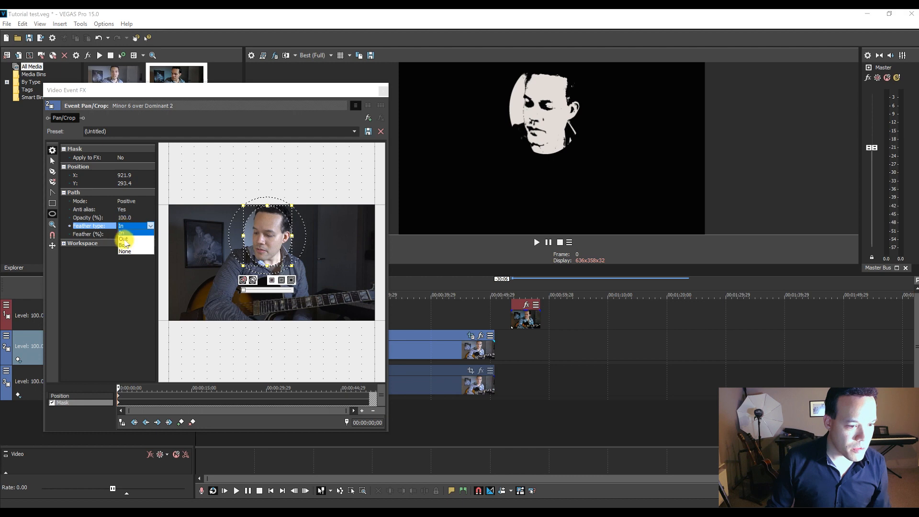
left_click(124, 244)
left_click(125, 234)
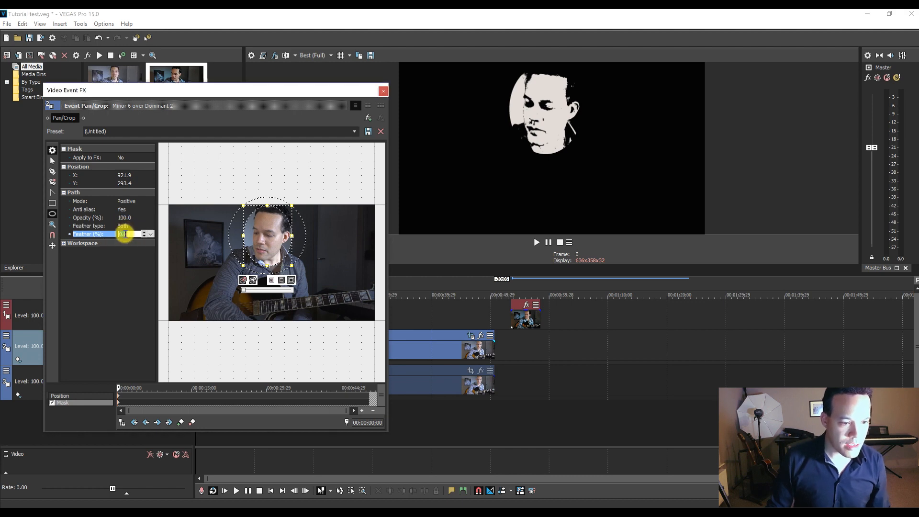
type("50")
key("Return")
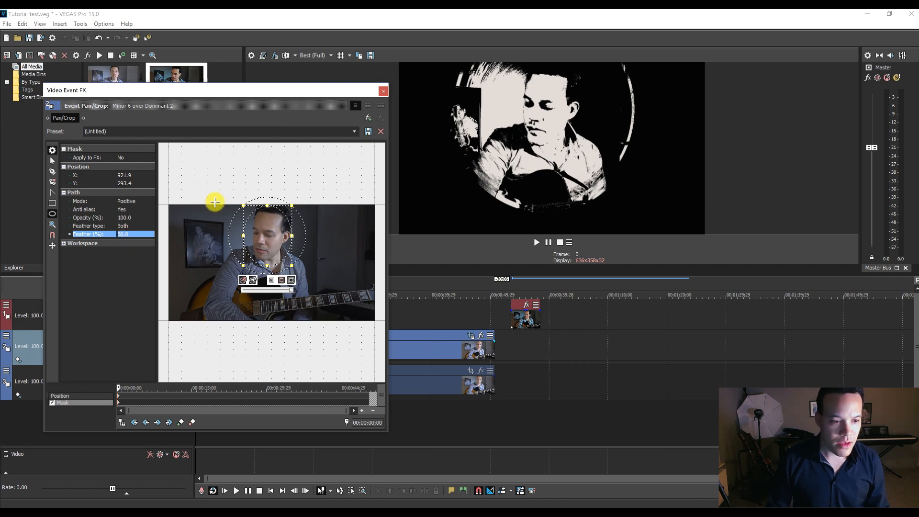
left_click(383, 91)
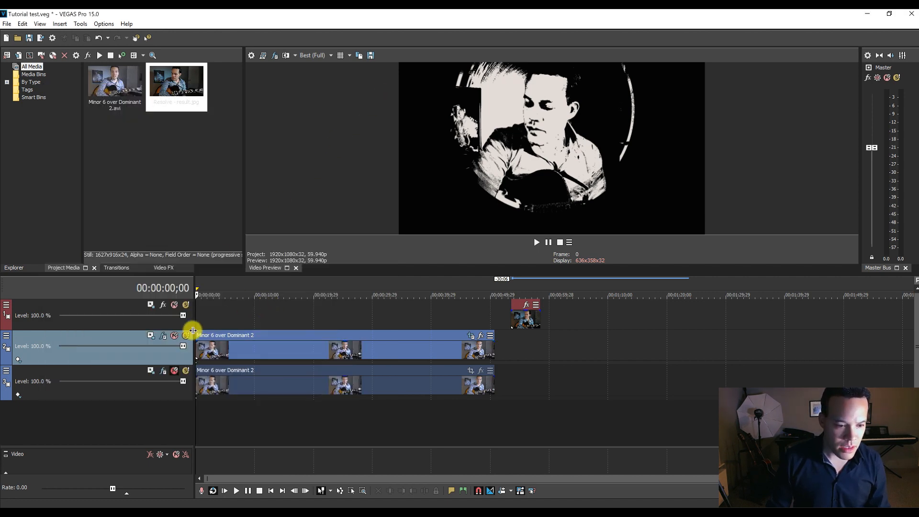
Turn off the mask display in track 2's secondary color corrector, close its effects and unmute track 3.
left_click(164, 338)
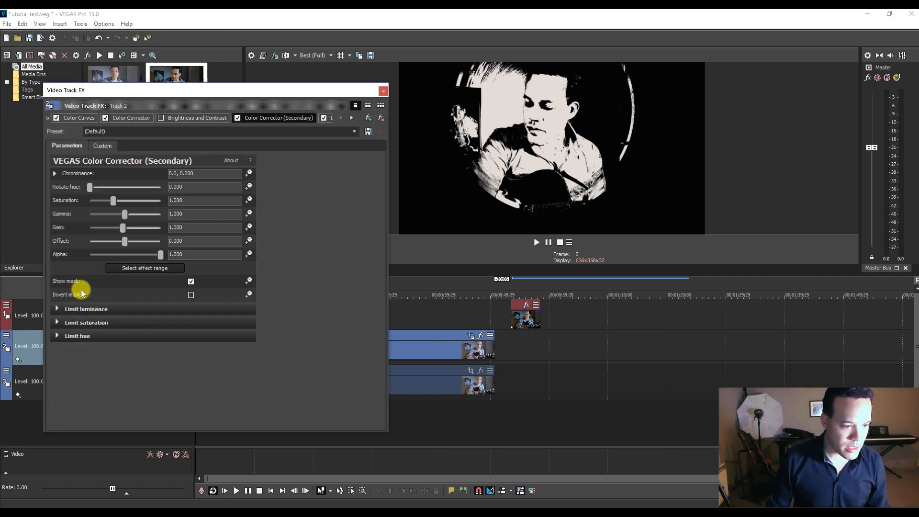
left_click(102, 147)
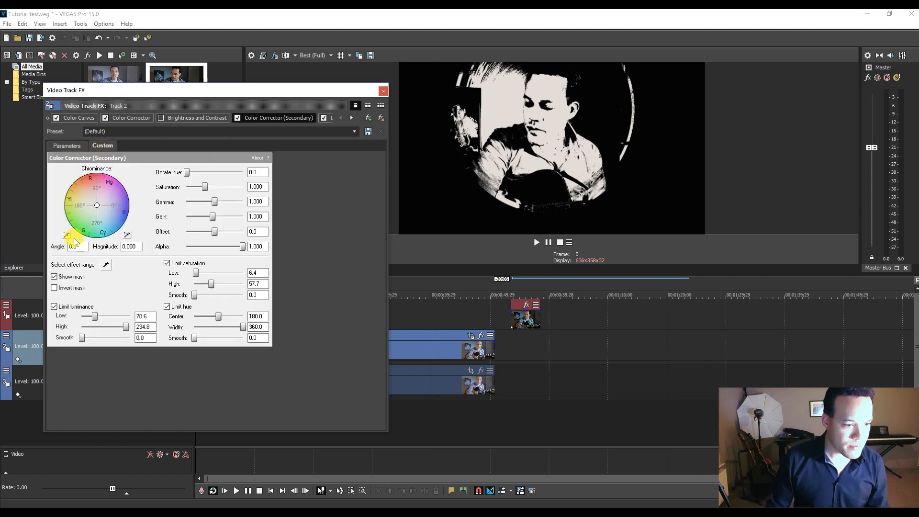
left_click(54, 277)
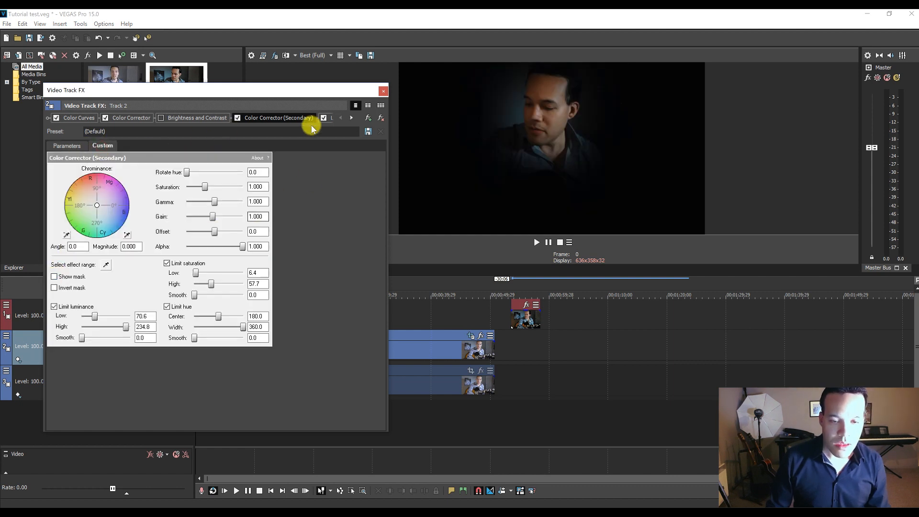
left_click(389, 91)
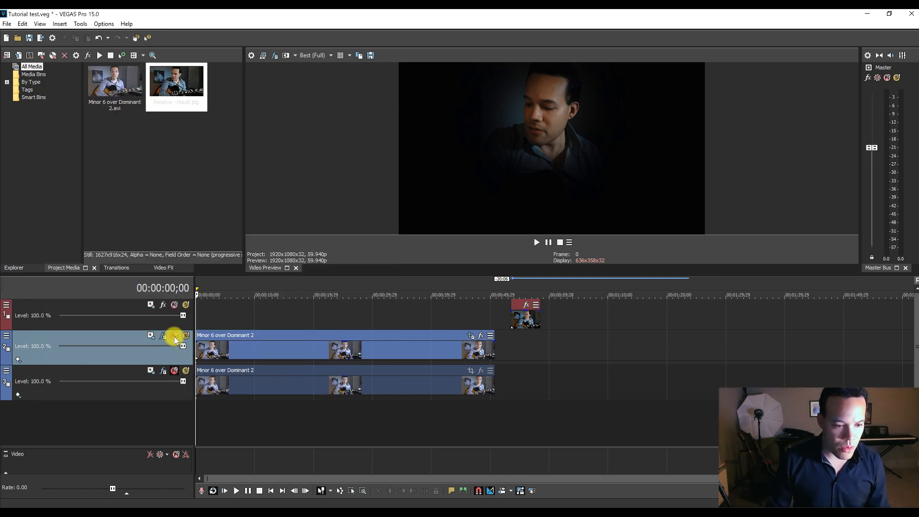
left_click(175, 371)
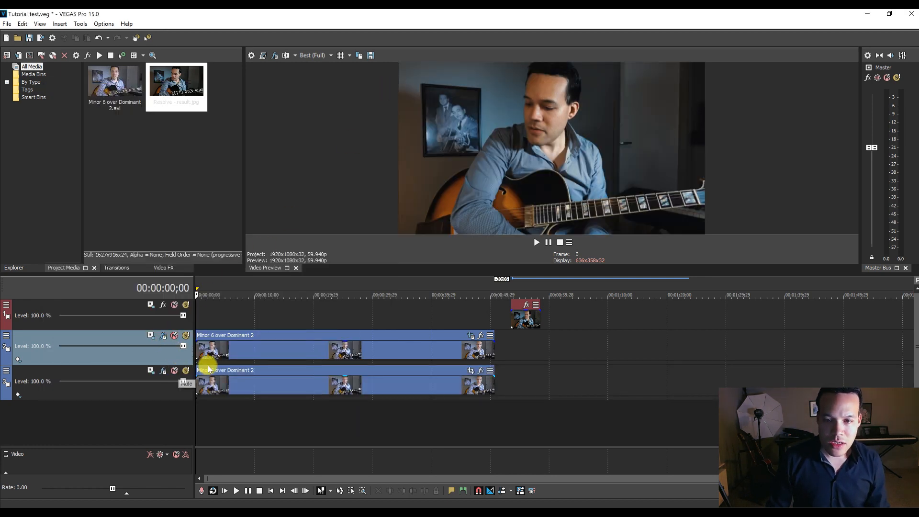
In track 2's secondary color corrector, set chrominance to angle 327.1 and magnitude 0.324, and saturation to 1.060.
left_click(164, 337)
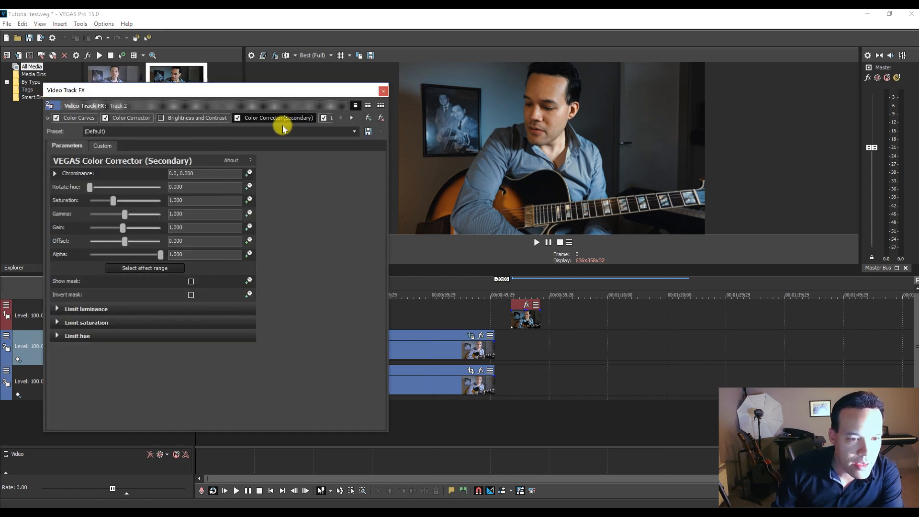
left_click(106, 146)
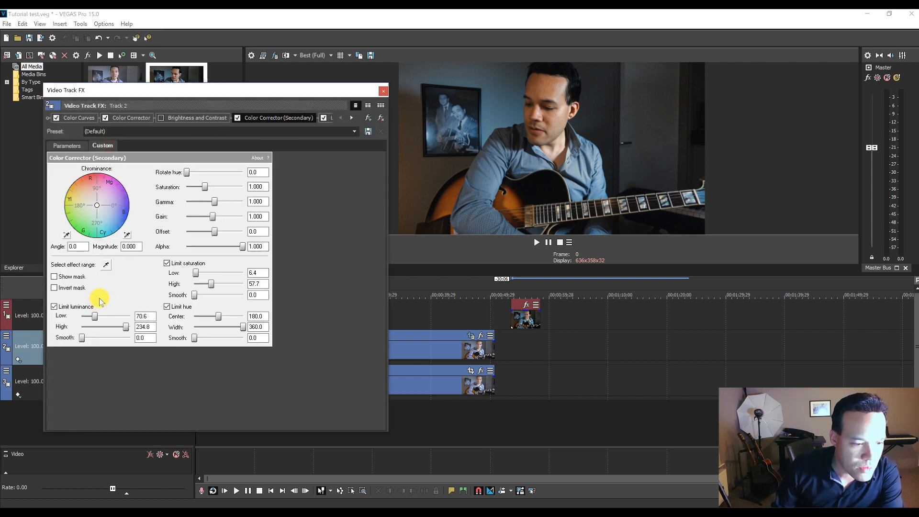
left_click_drag(207, 190, 201, 192)
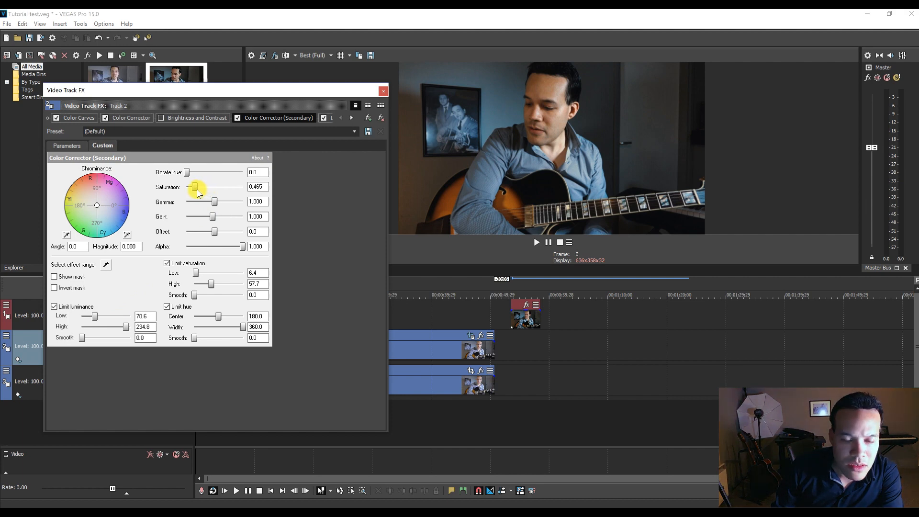
left_click_drag(200, 193, 197, 193)
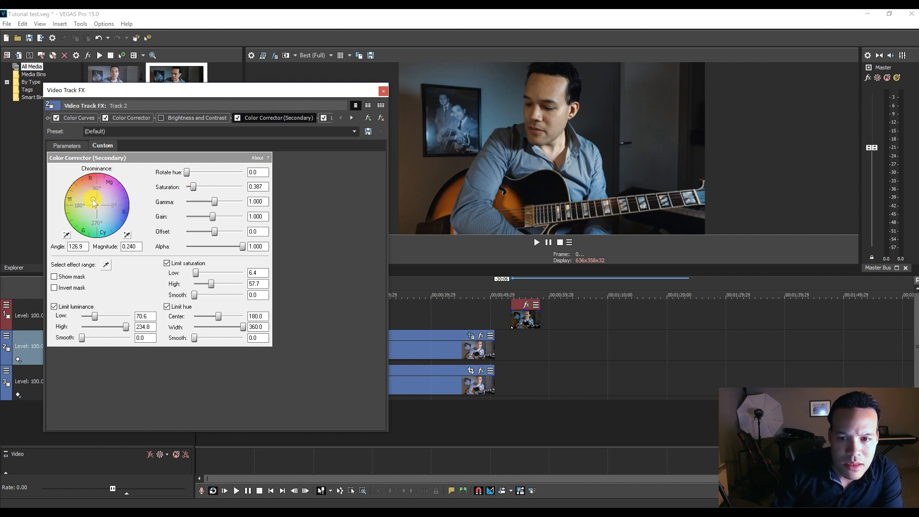
double_click(194, 187)
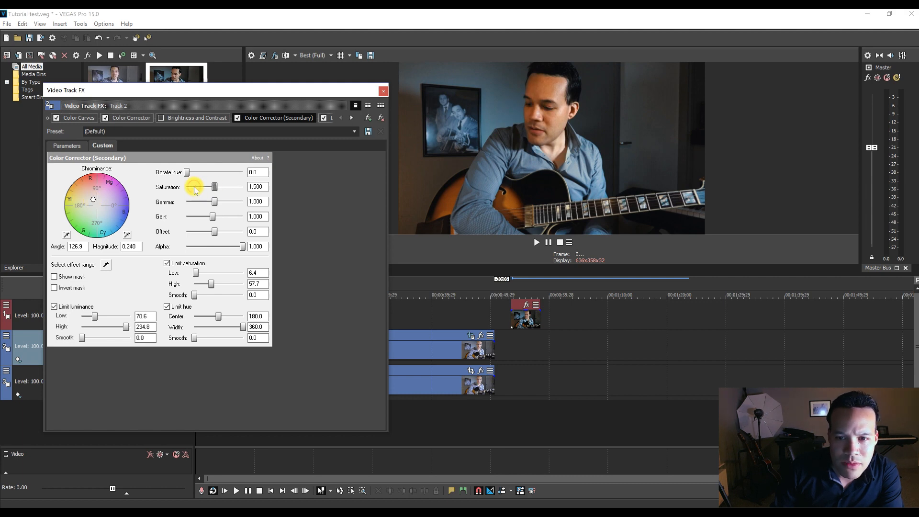
left_click(97, 202)
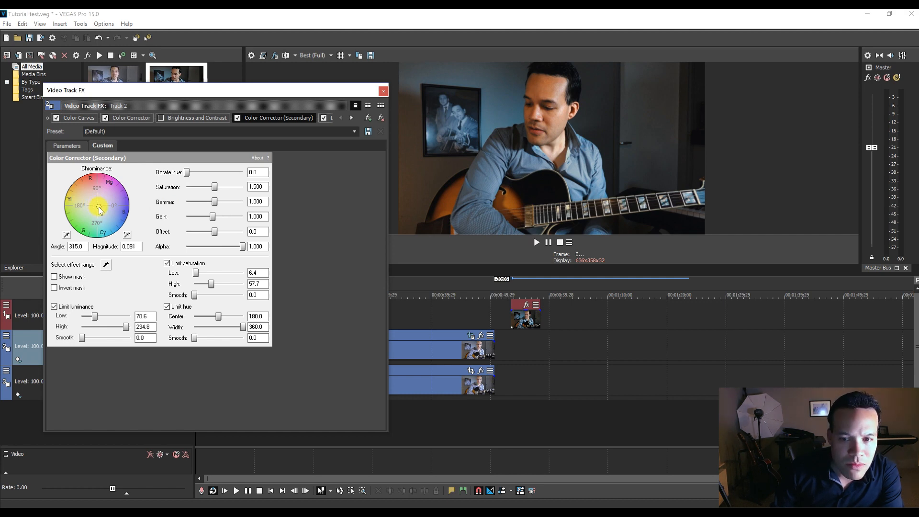
left_click_drag(101, 209, 105, 209)
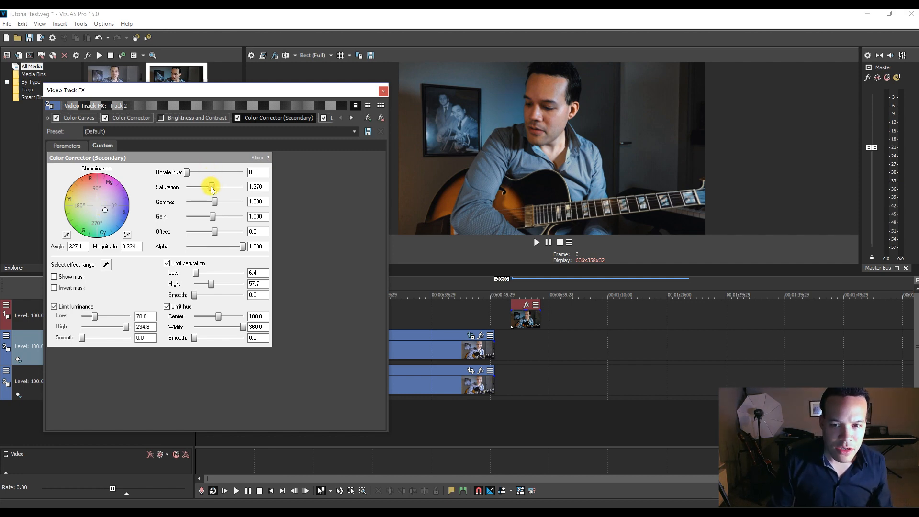
left_click_drag(208, 191, 206, 193)
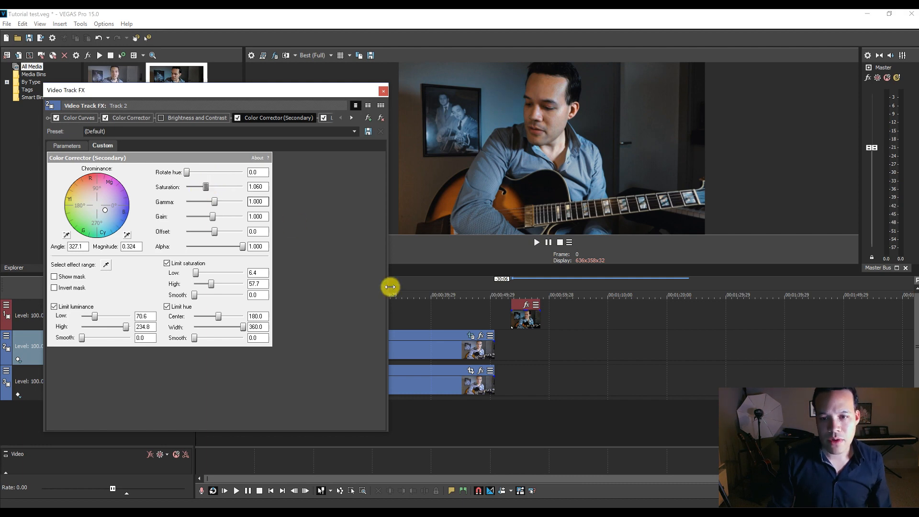
Compare the graded first frame repeatedly with the Resolve reference still on track 1.
left_click(522, 348)
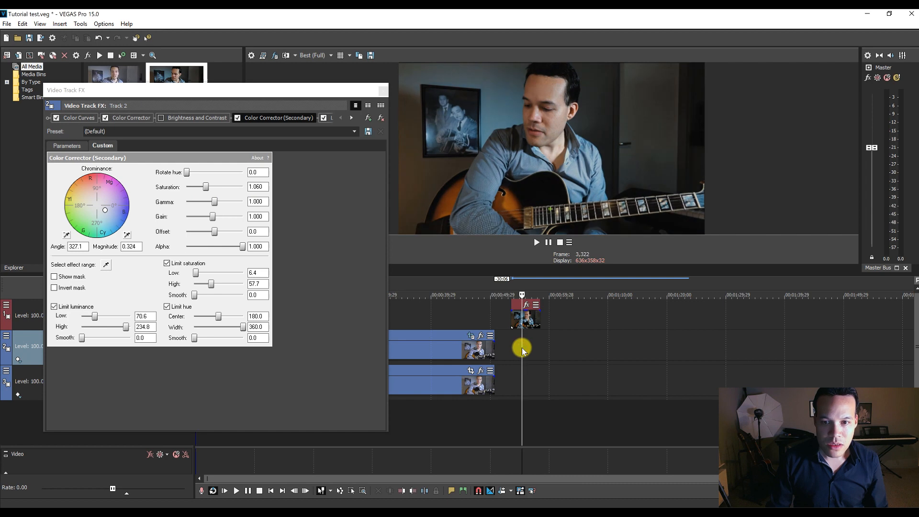
key("ctrl+Home")
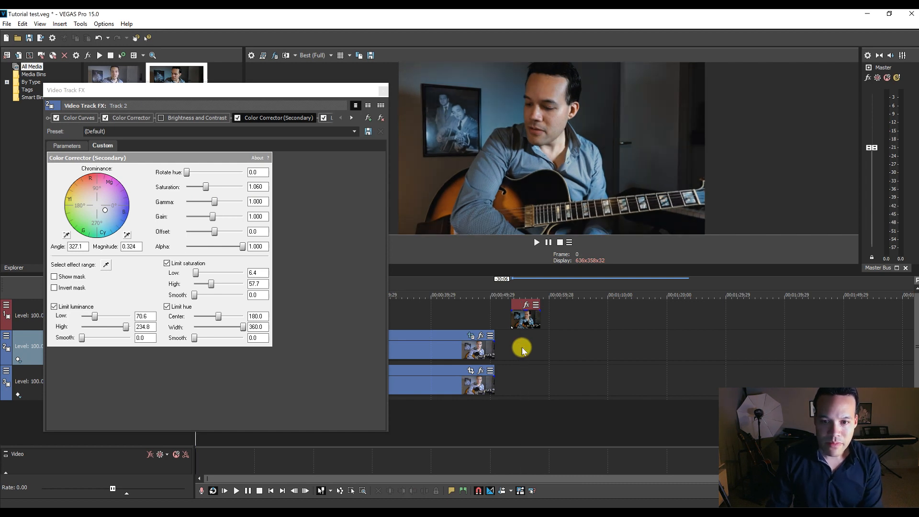
left_click(522, 347)
key("ctrl+Home")
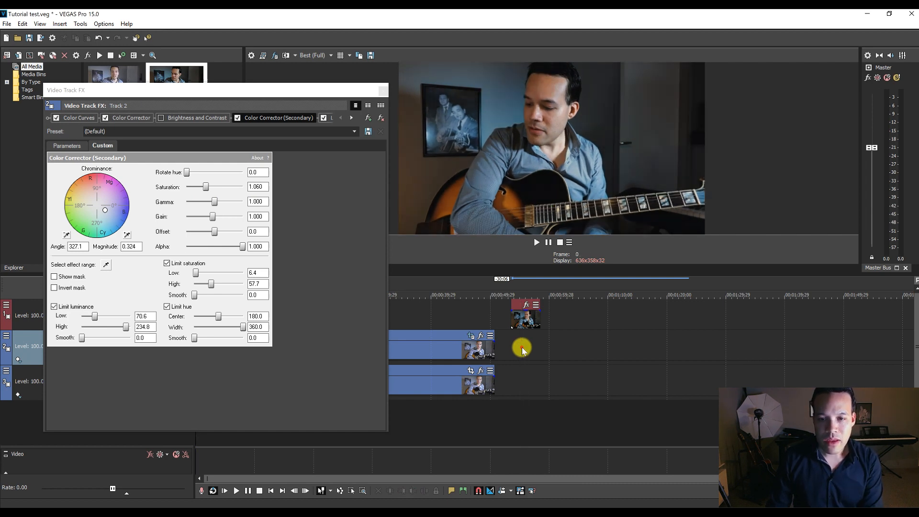
left_click(522, 347)
key("ctrl+Home")
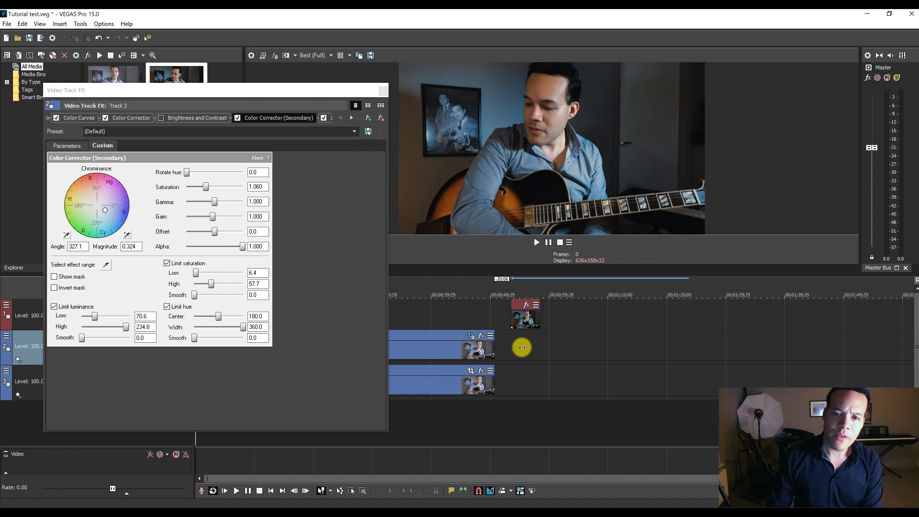
left_click(522, 348)
key("ctrl+Home")
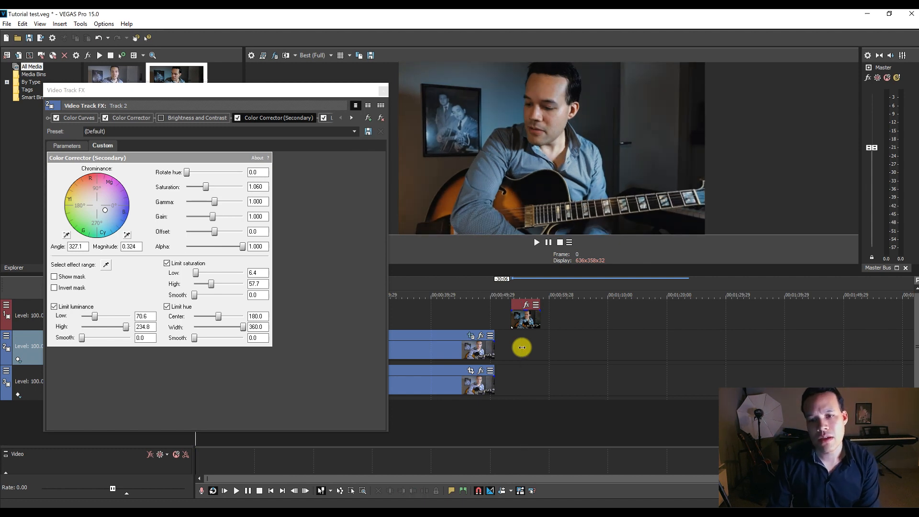
left_click(522, 347)
key("ctrl+Home")
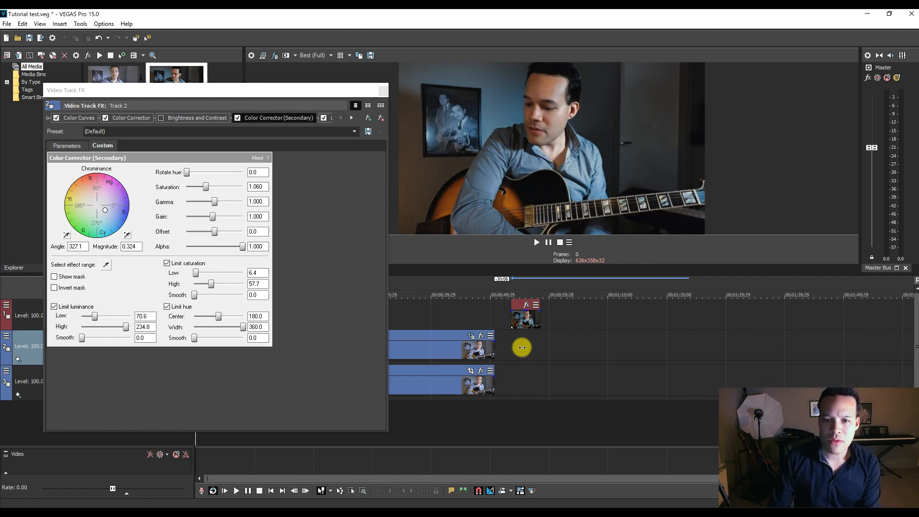
left_click(522, 348)
key("ctrl+Home")
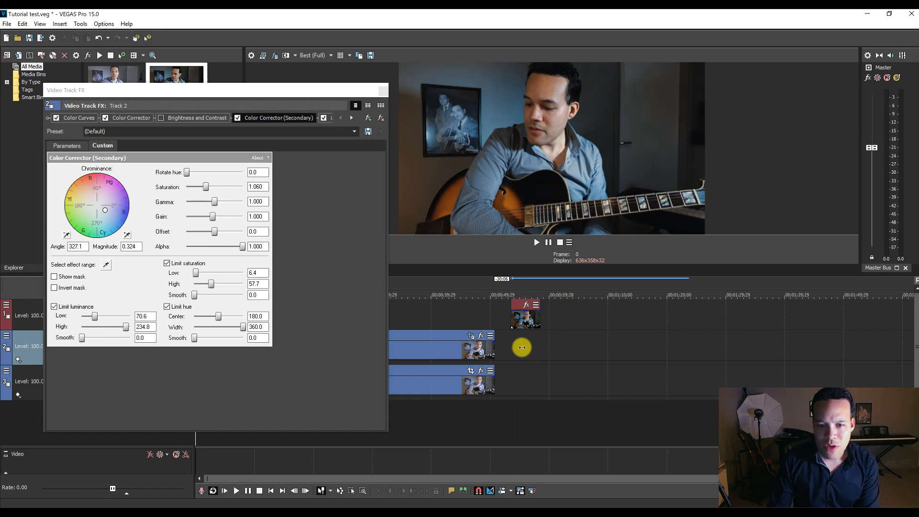
left_click(522, 348)
key("ctrl+Home")
left_click(522, 348)
key("ctrl+Home")
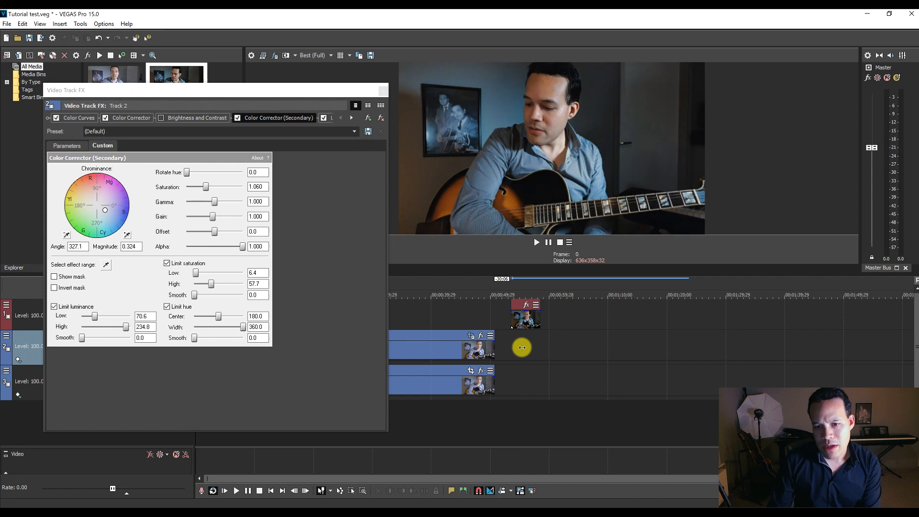
left_click(522, 347)
key("ctrl+Home")
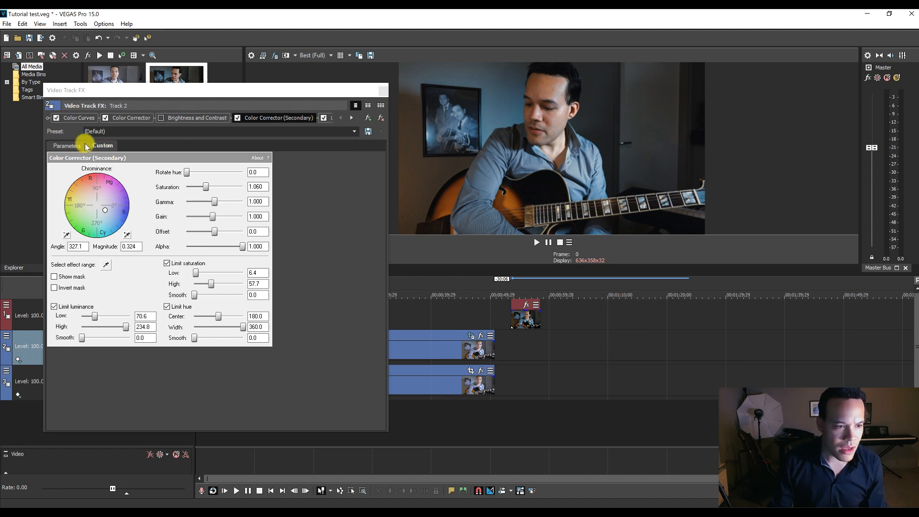
left_click(69, 146)
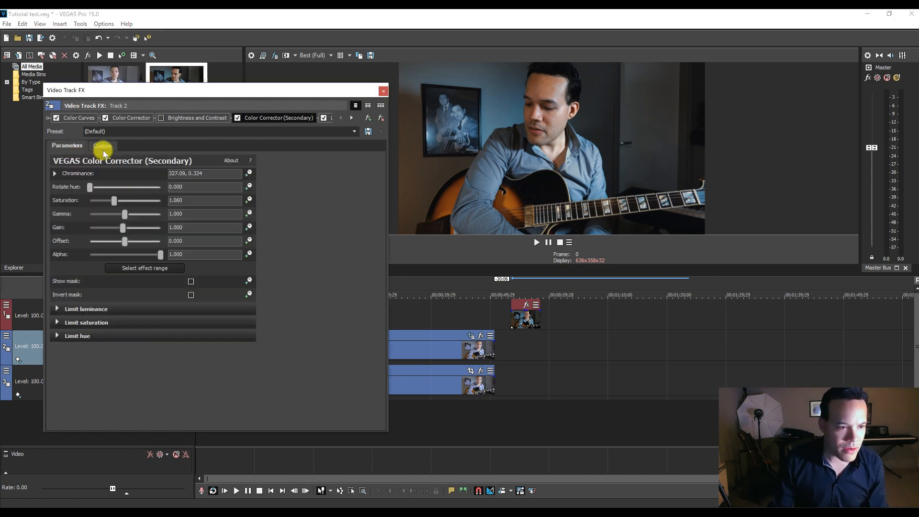
left_click(103, 150)
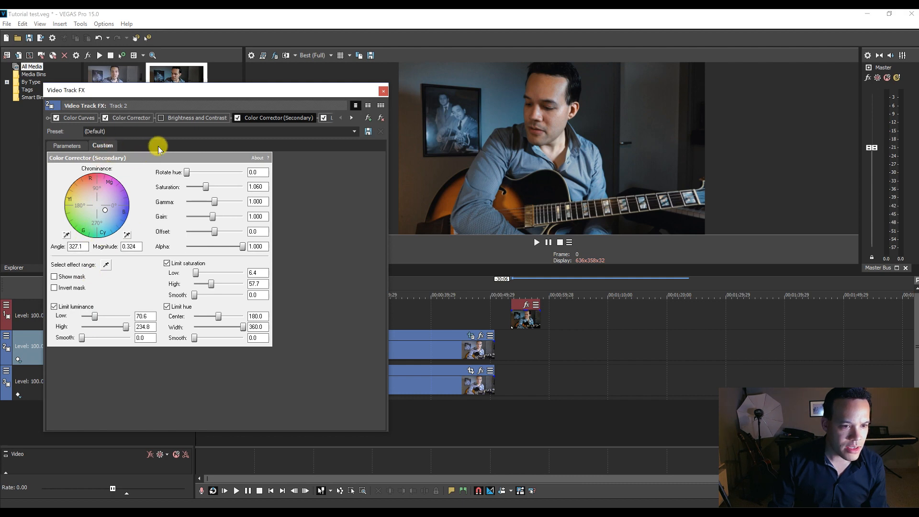
left_click(94, 146)
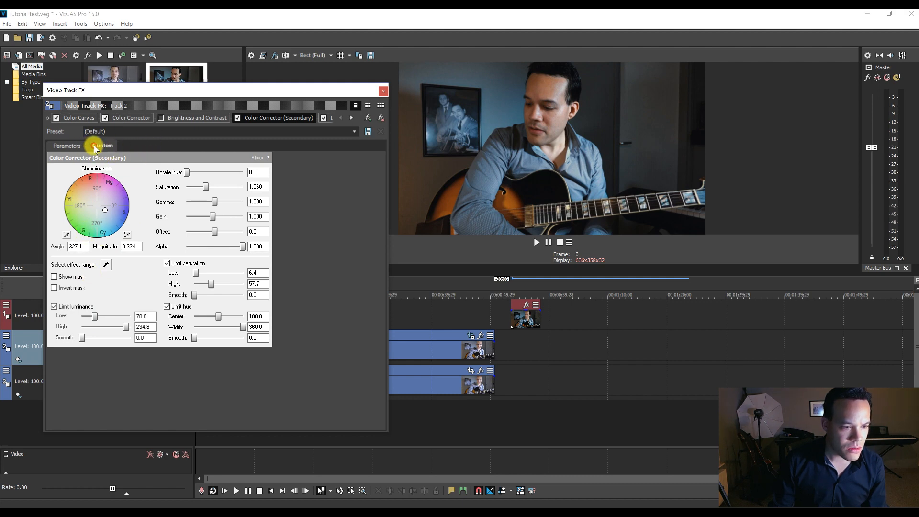
Close the track effects, then widen the oval face mask on track 2's clip and recenter it at X 955.5, Y 279.9.
left_click(383, 91)
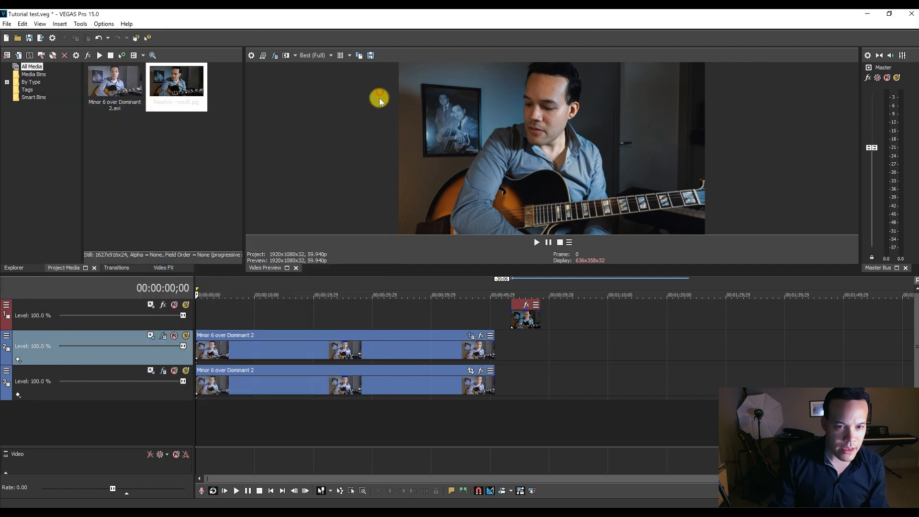
left_click(470, 336)
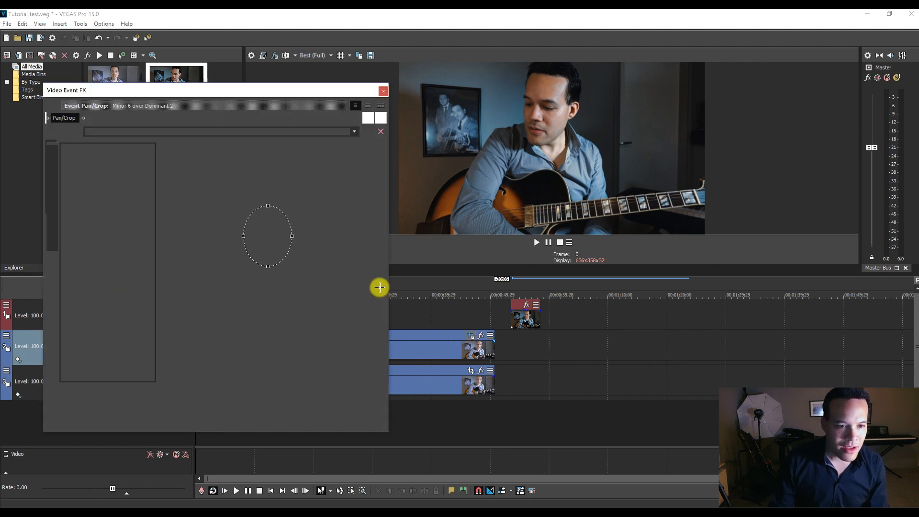
left_click_drag(291, 237, 298, 237)
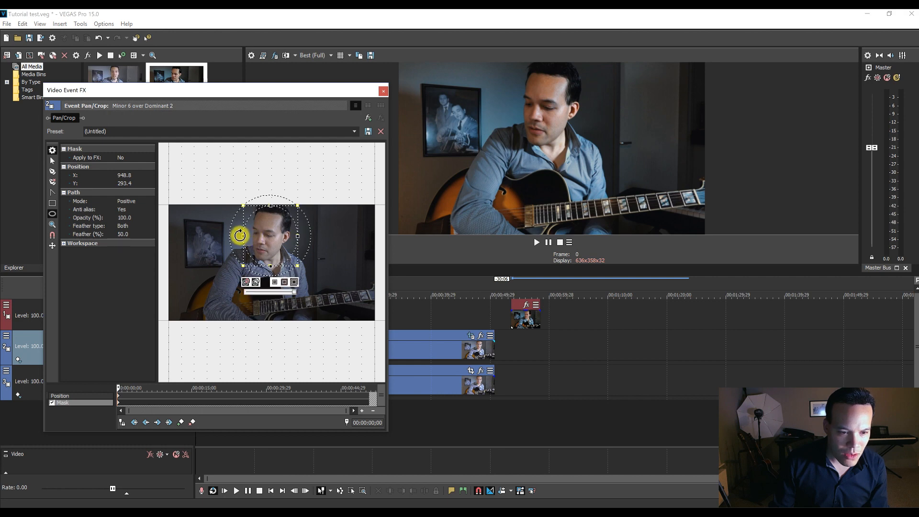
left_click_drag(243, 236, 263, 233)
Increase the oval mask's feather to 60% and close the clip's Pan/Crop settings.
left_click(126, 234)
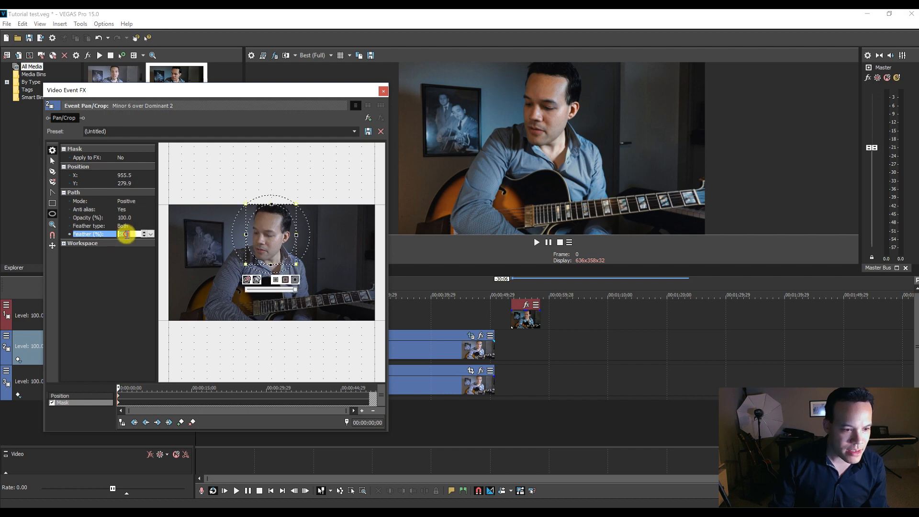
type("60")
key("Return")
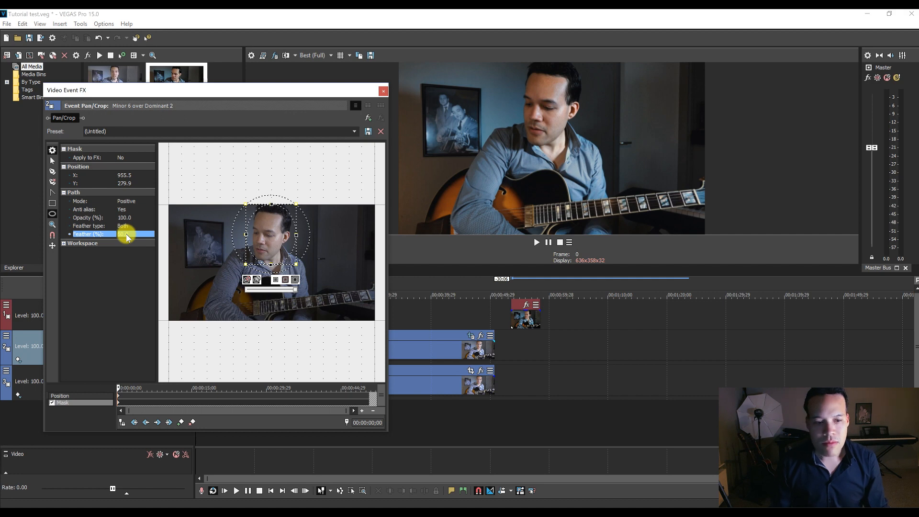
left_click(384, 89)
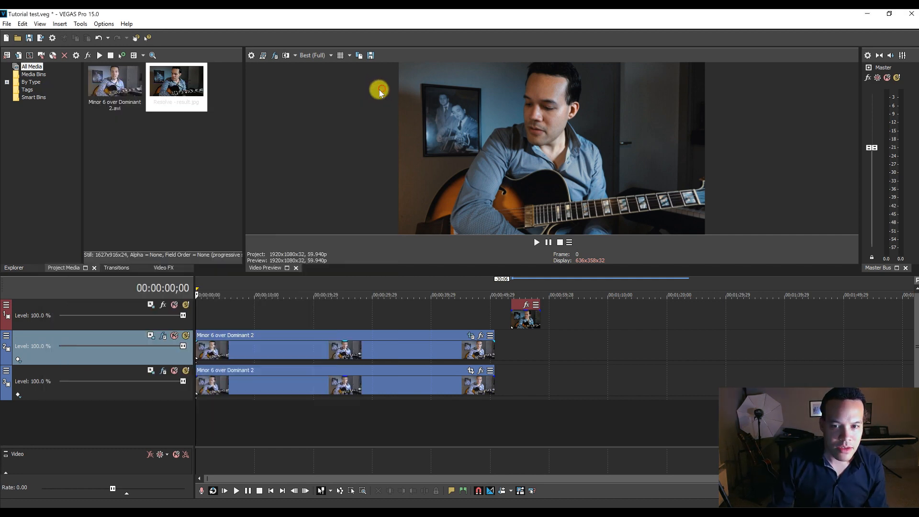
Mute and unmute tracks 3 and 2 in turn to check the face correction's effect on the picture.
left_click(175, 371)
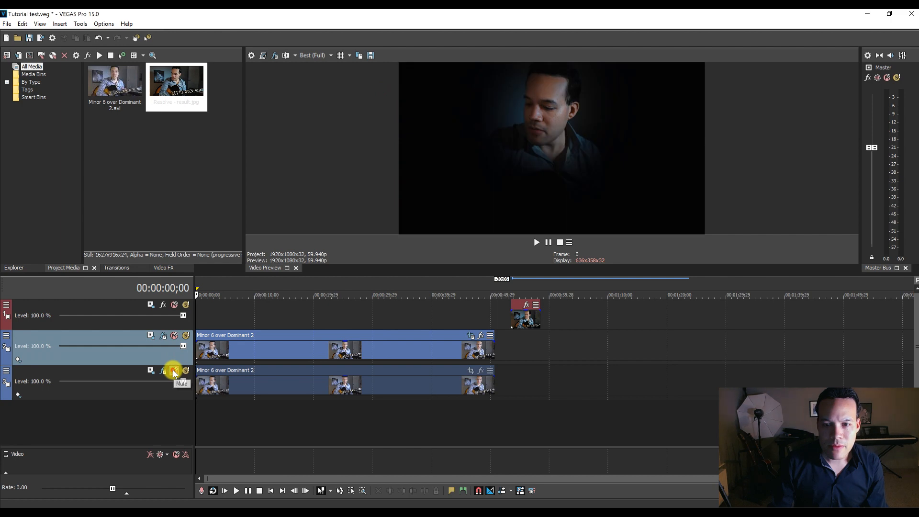
left_click(174, 370)
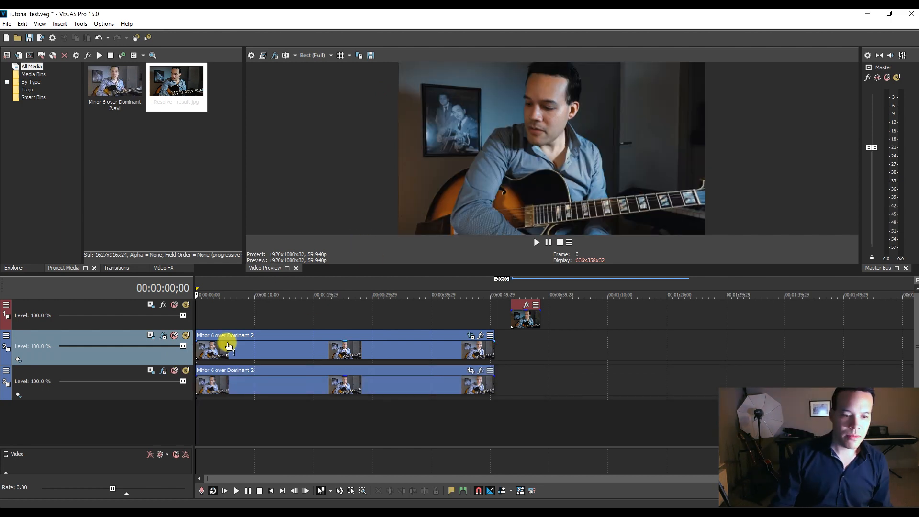
left_click(175, 336)
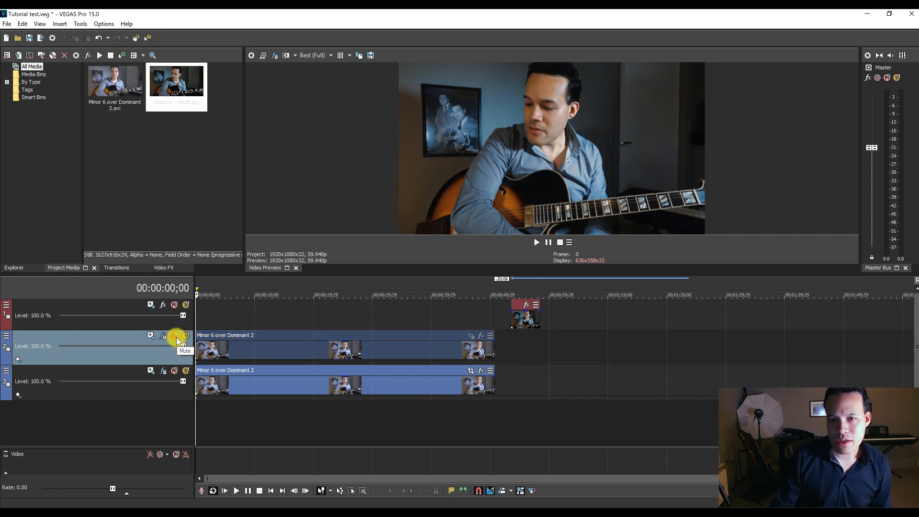
left_click(176, 336)
left_click(175, 337)
left_click(175, 336)
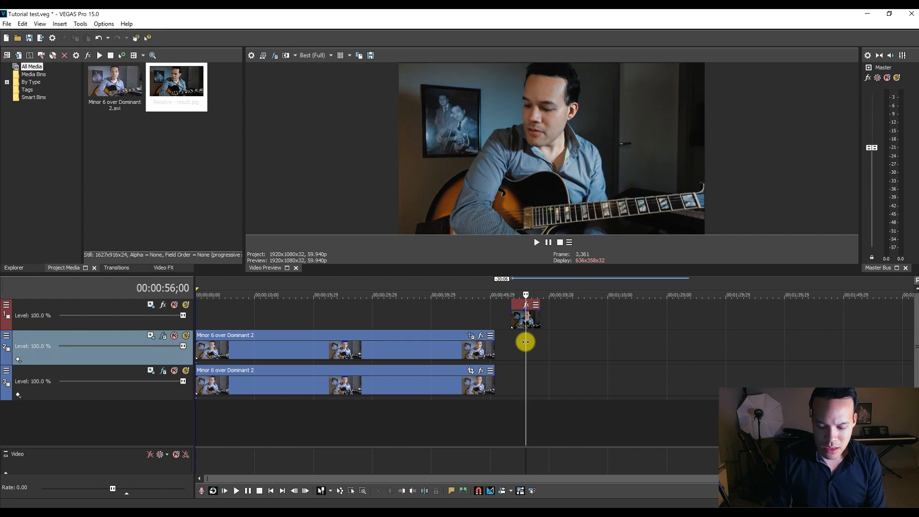
Compare the Resolve reference still with the graded first frame, then toggle track 3's mute to check its contribution.
left_click(526, 342)
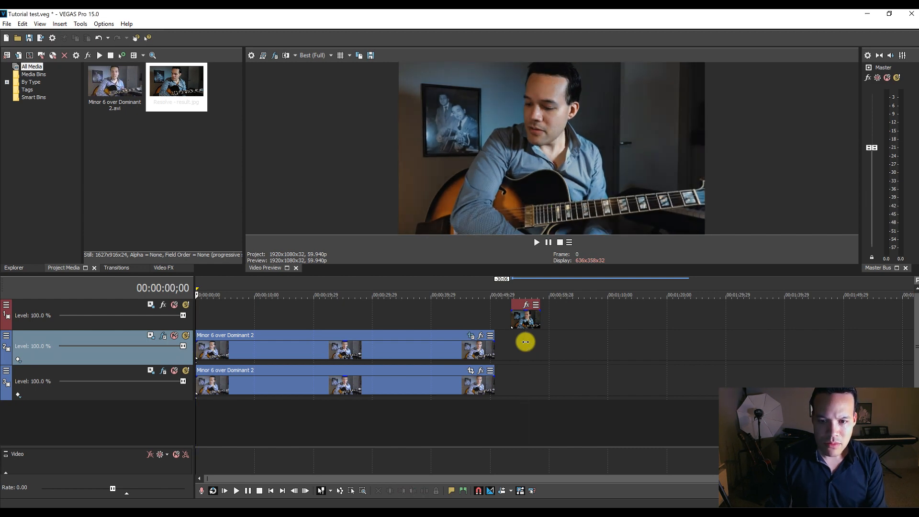
key("ctrl+Home")
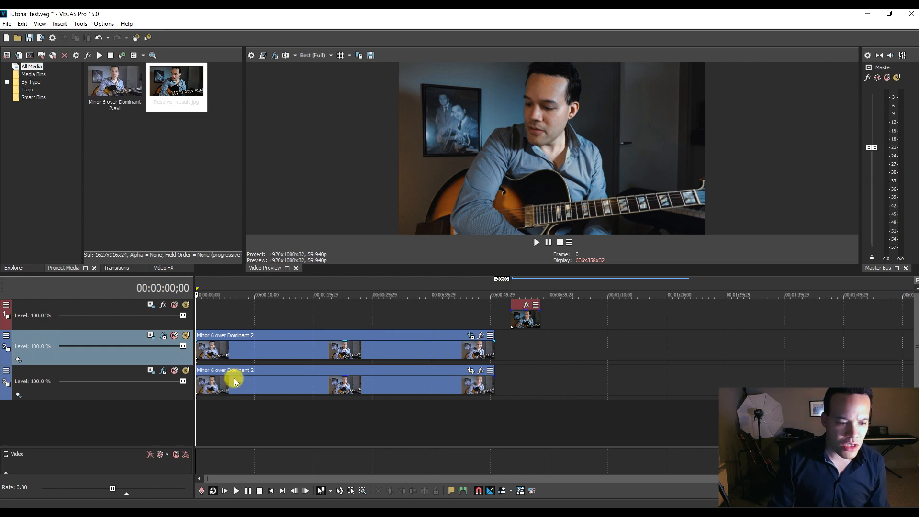
left_click(175, 371)
left_click(175, 370)
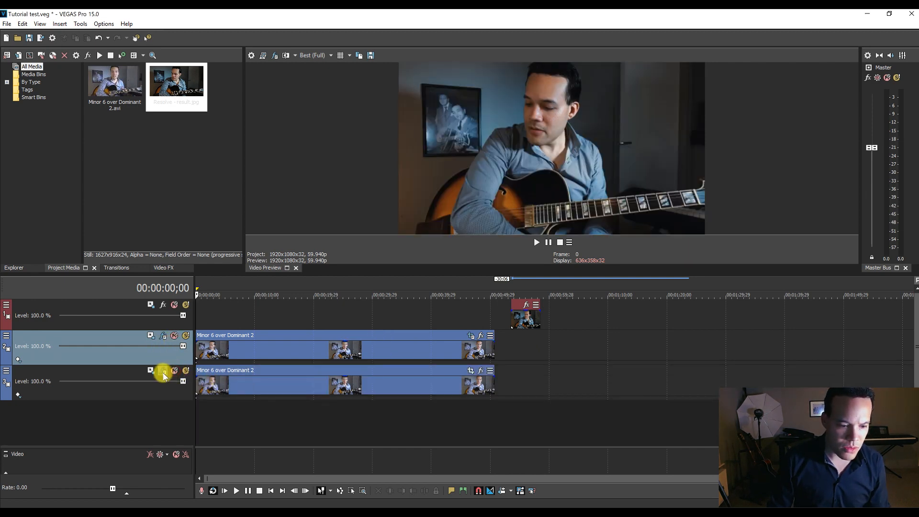
In track 3's Color Corrector, try saturation values of 1.500 and 1.000, and settle on 1.100.
left_click(163, 372)
left_click(120, 120)
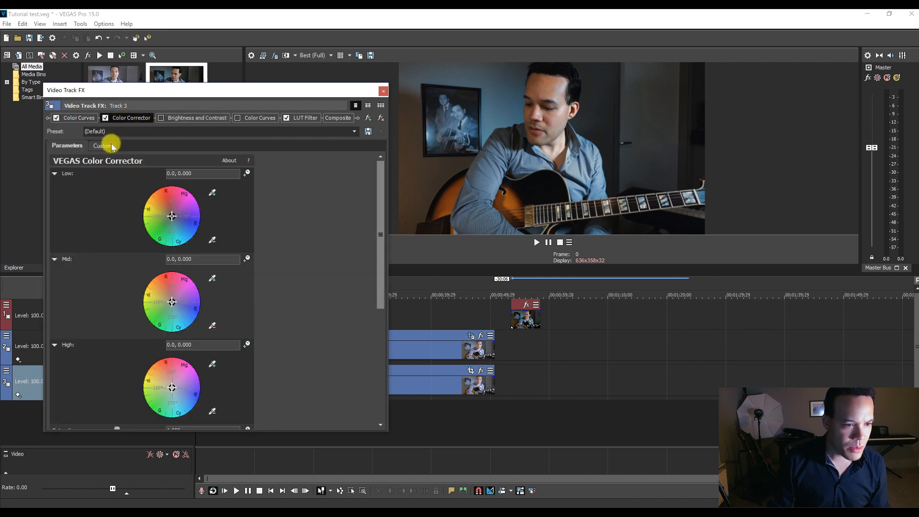
left_click(115, 146)
left_click(107, 278)
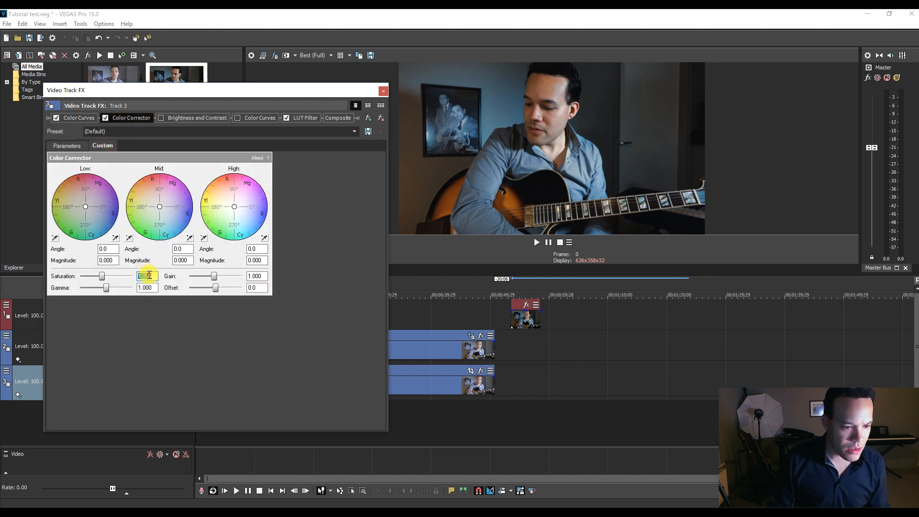
left_click(102, 279)
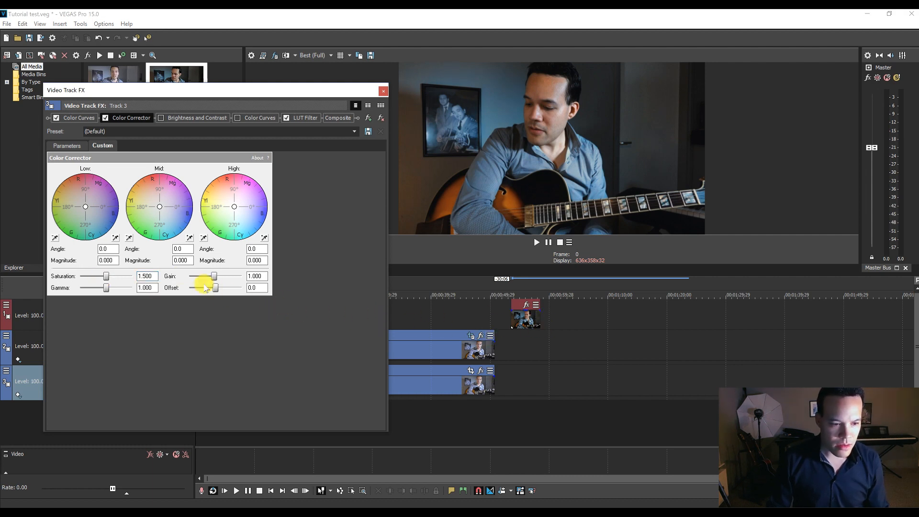
type("1")
key("Return")
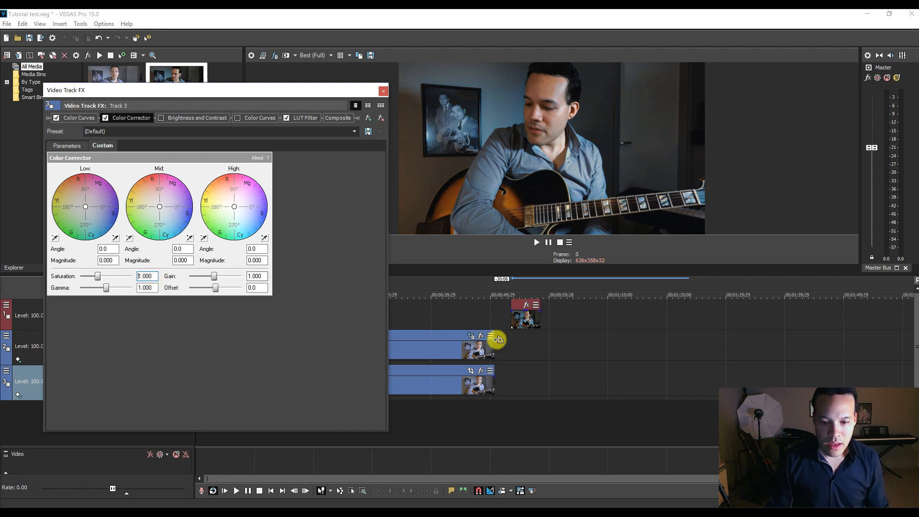
left_click(516, 341)
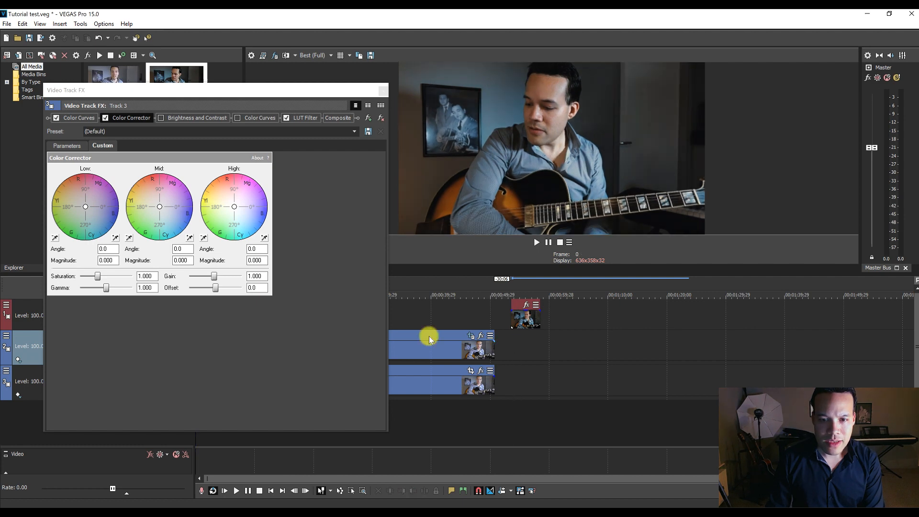
double_click(146, 276)
type("1")
left_click(319, 292)
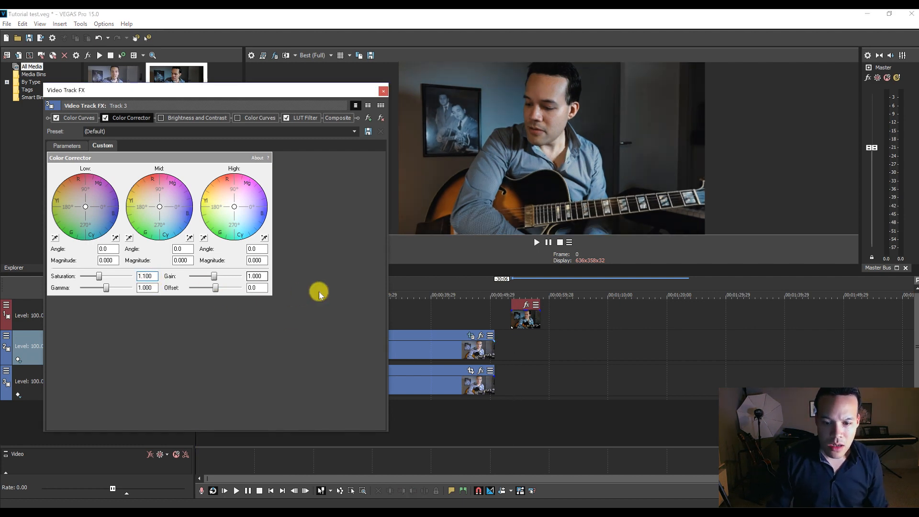
Compare the Resolve reference still repeatedly with the re-saturated first frame, then close track 3's effects.
left_click(519, 335)
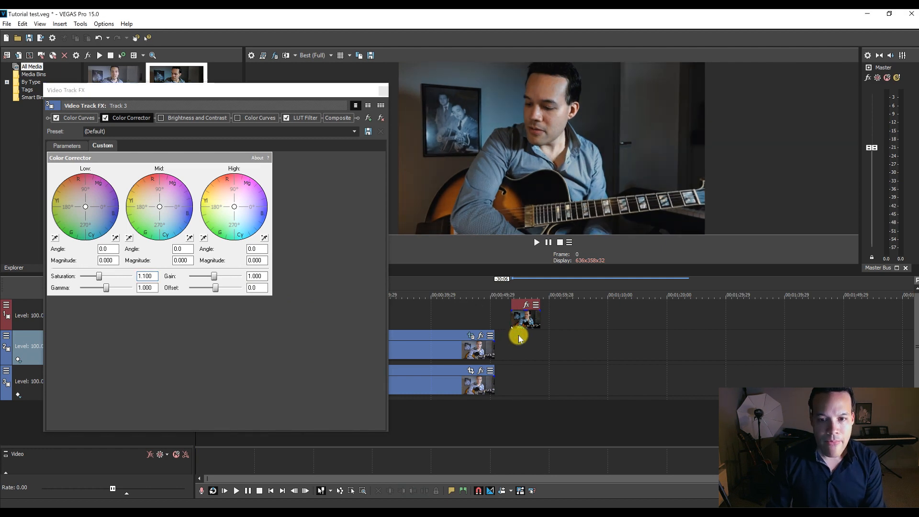
key("w")
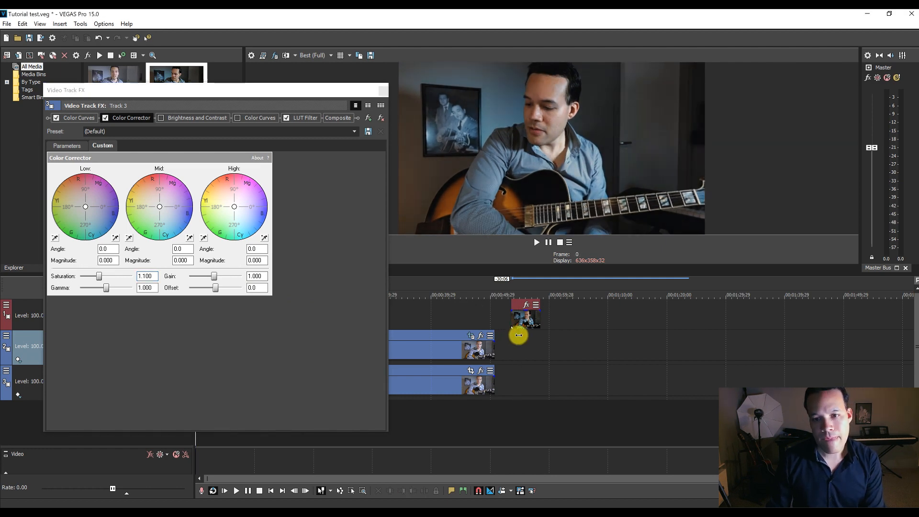
left_click(518, 335)
key("w")
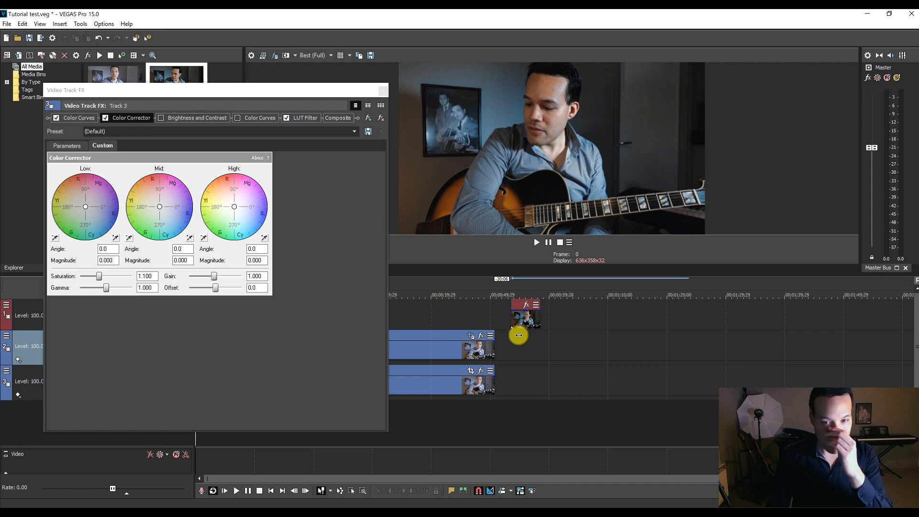
left_click(521, 337)
key("w")
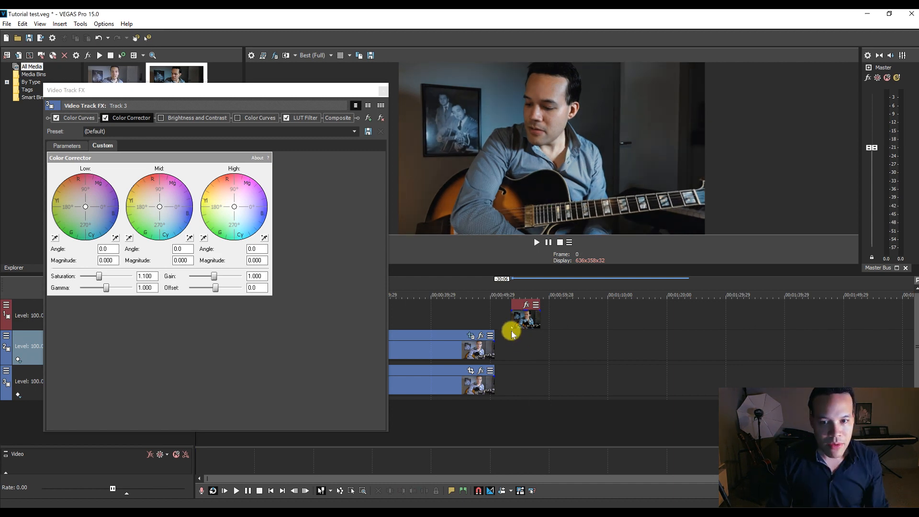
left_click(383, 91)
left_click(383, 92)
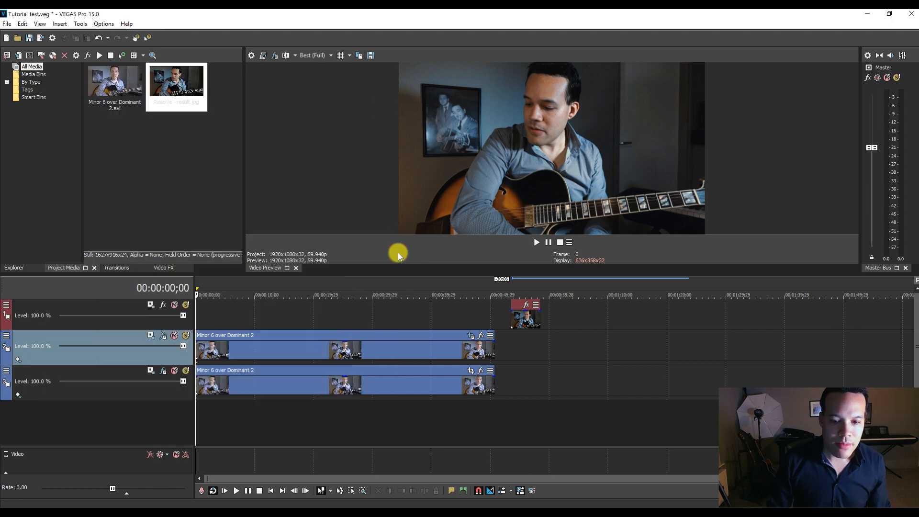
Add the VEGAS Sharpen effect to the end of track 2's effects chain.
left_click(163, 336)
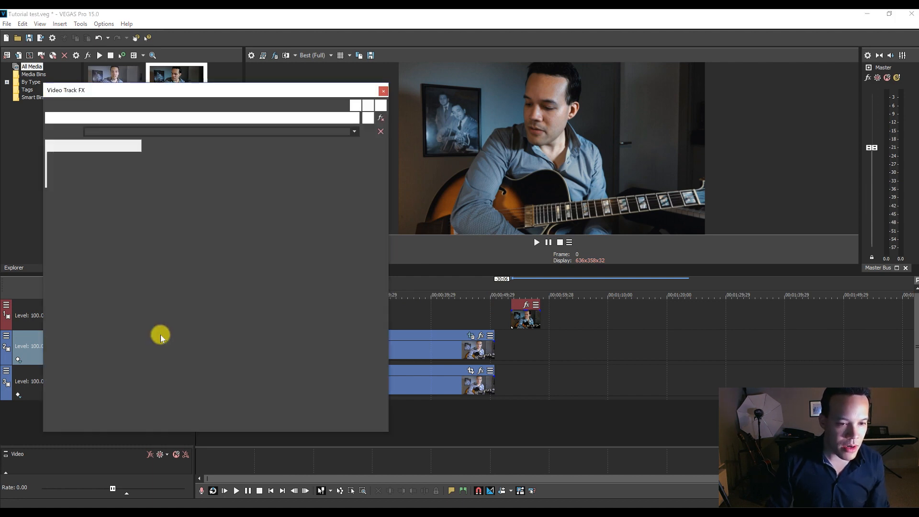
left_click(359, 118)
left_click(359, 118)
left_click(367, 117)
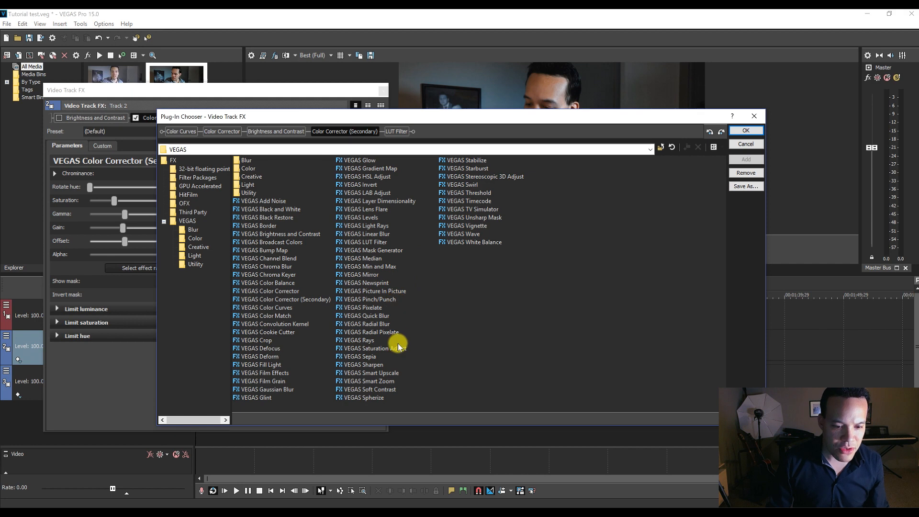
left_click(375, 364)
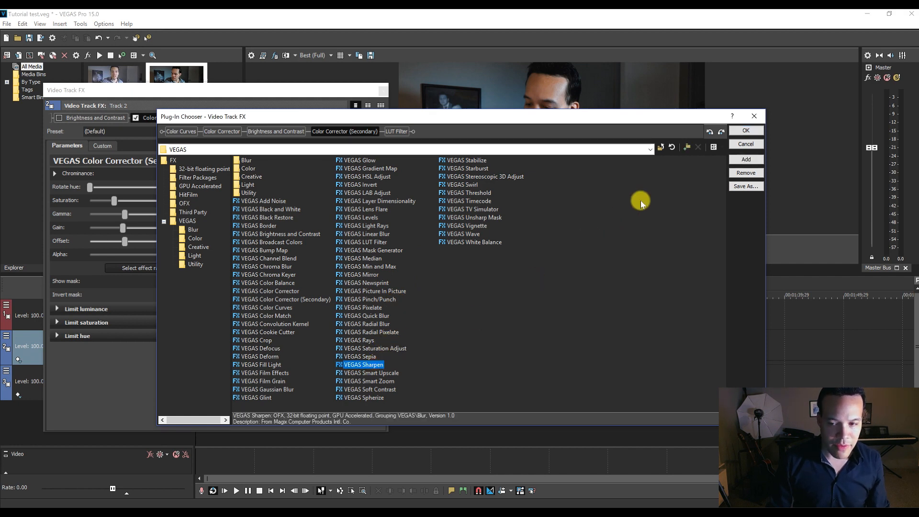
left_click(734, 160)
left_click(744, 129)
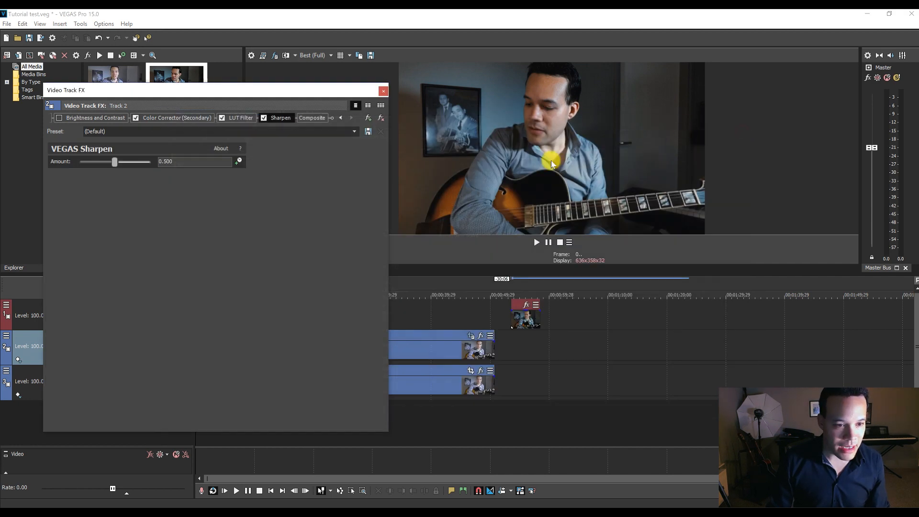
Apply the Light preset to track 2's Sharpen effect, set its amount to 0.200, and close the track effects.
left_click(354, 131)
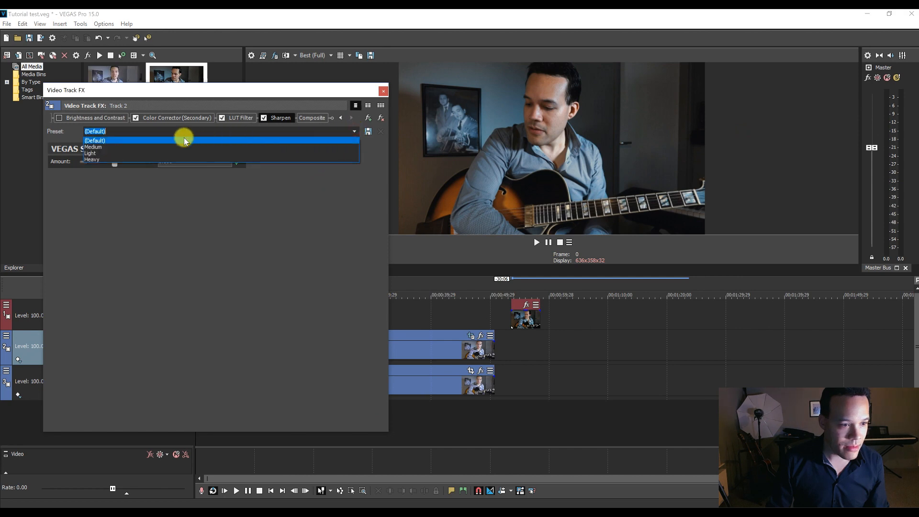
left_click(174, 153)
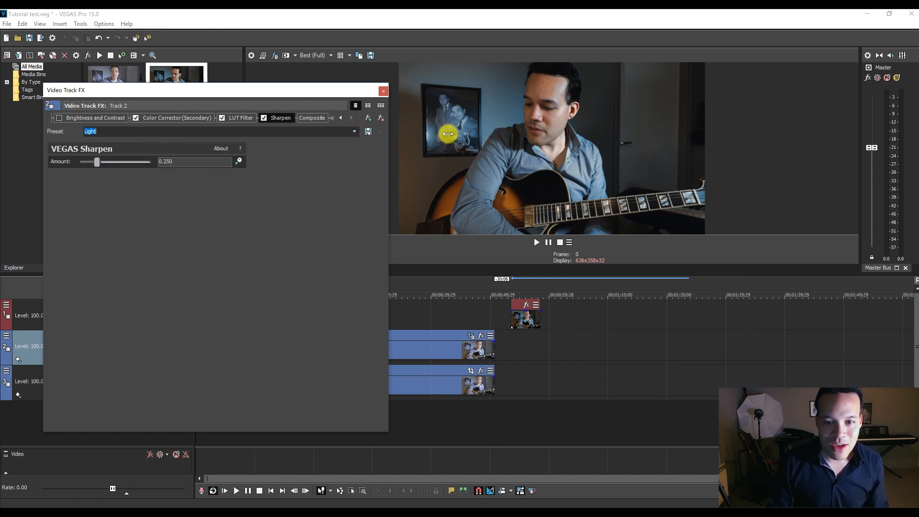
left_click(183, 163)
double_click(182, 164)
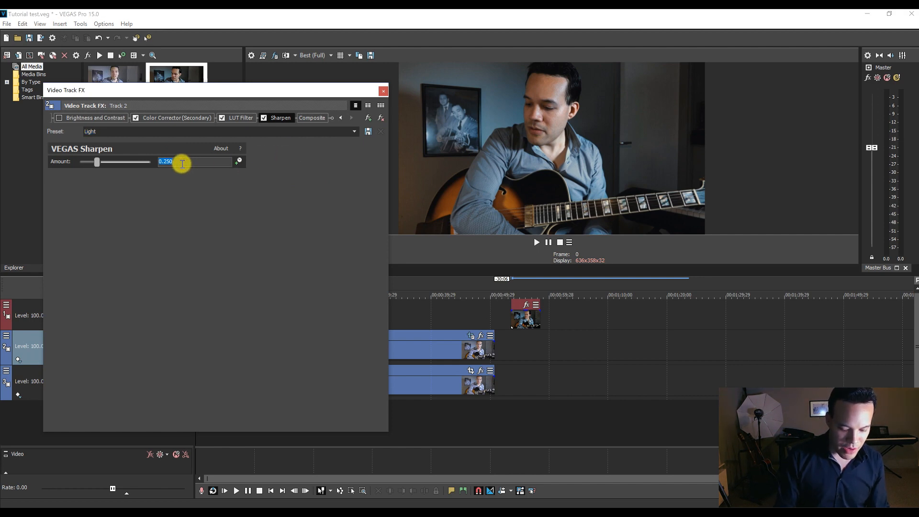
type("0.2")
key("Return")
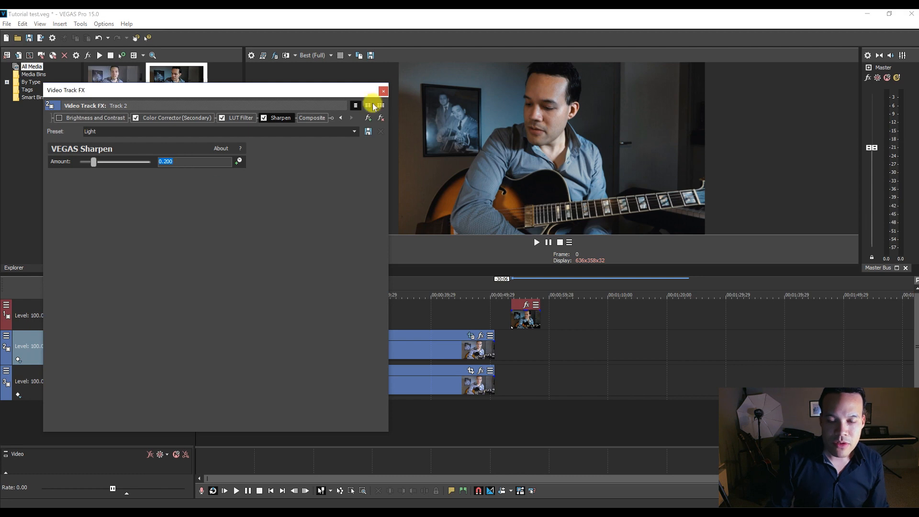
left_click(384, 90)
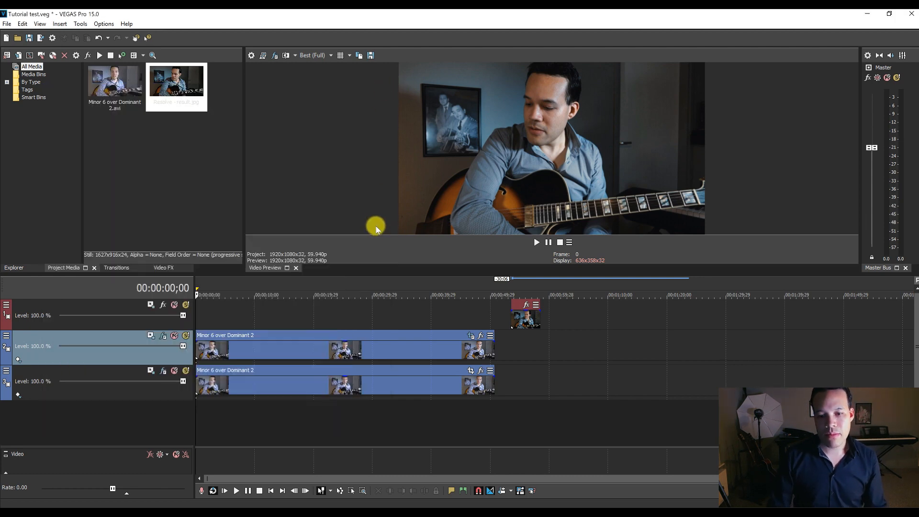